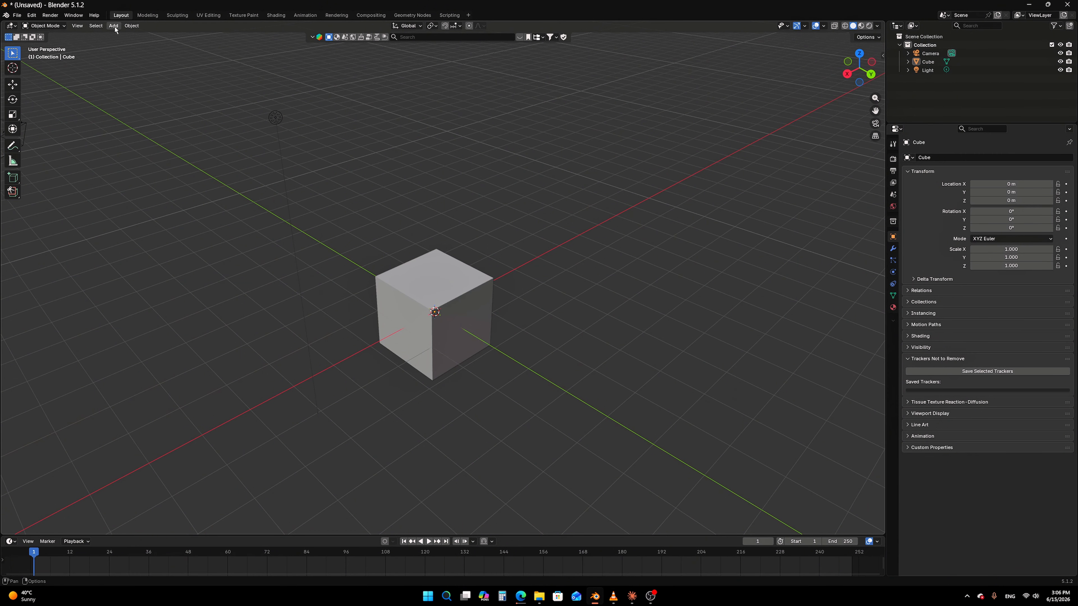
pyautogui.moveTo(268, 102); pyautogui.dragTo(568, 285, button='middle')
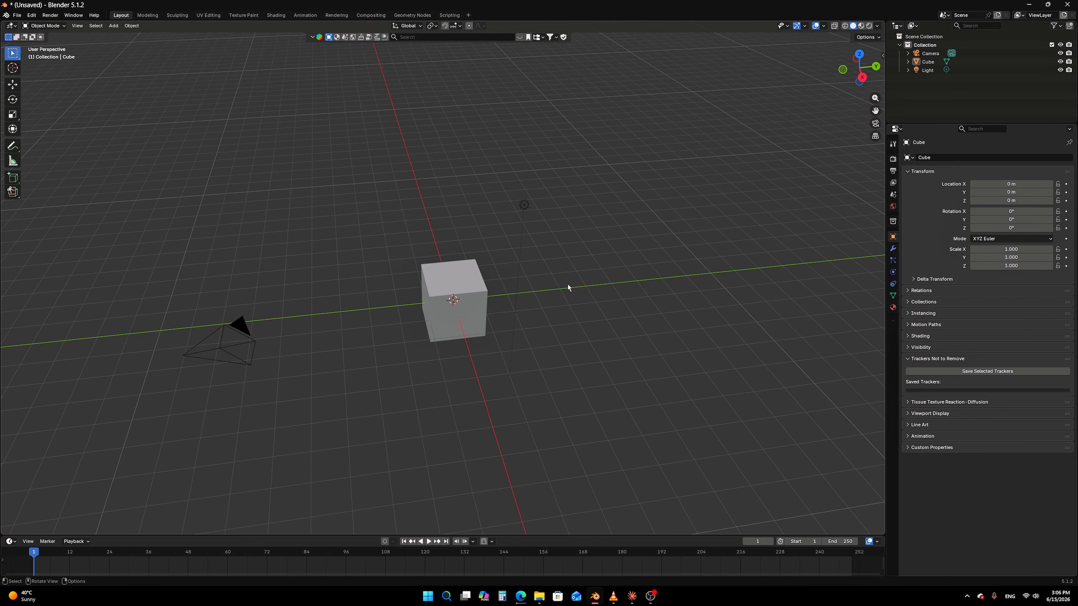
pyautogui.hotkey('shift', 'a')
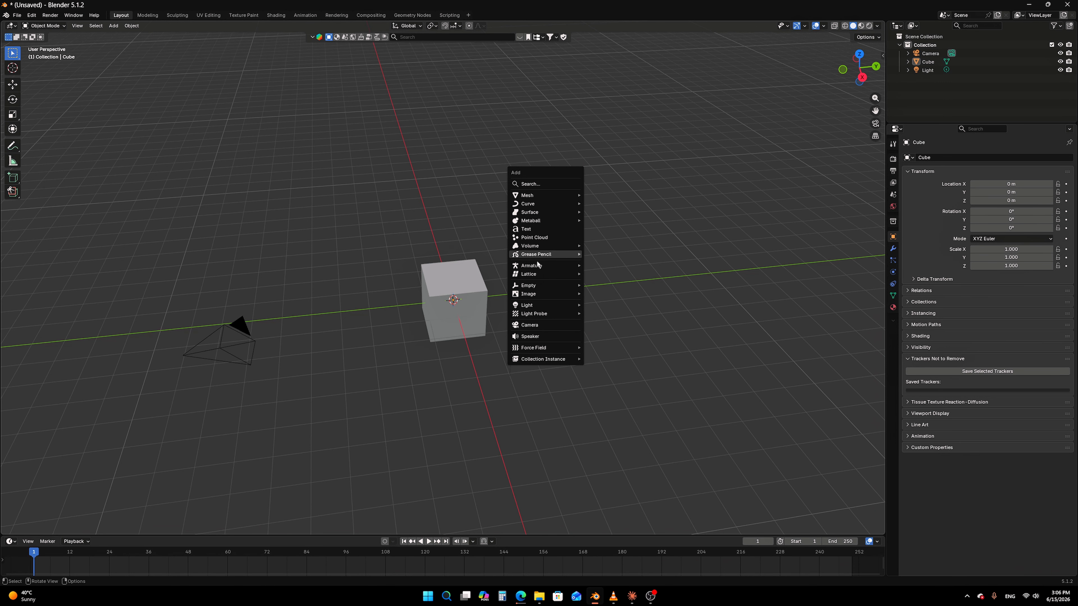
pyautogui.click(114, 26)
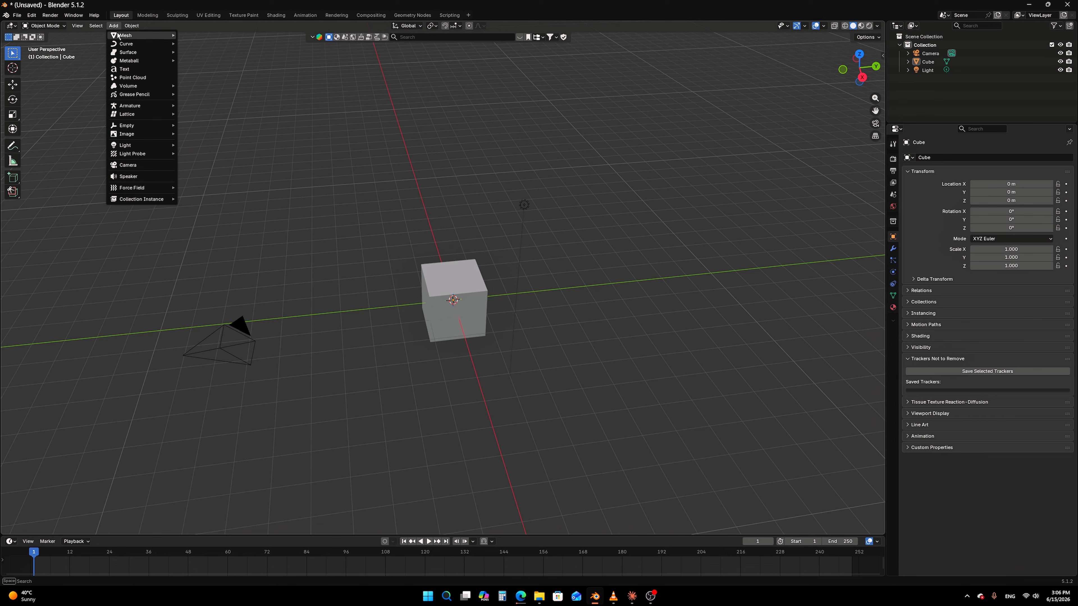
pyautogui.moveTo(112, 37)
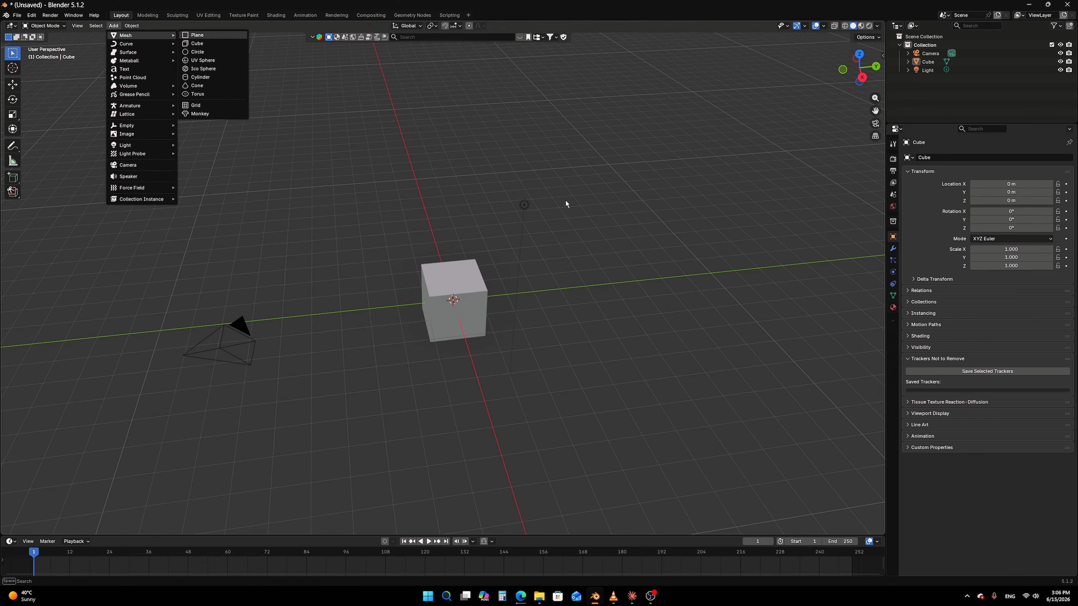
# Select the default cube and the light together and delete them, keeping the camera
pyautogui.moveTo(618, 153); pyautogui.dragTo(399, 398)
pyautogui.press('Delete')
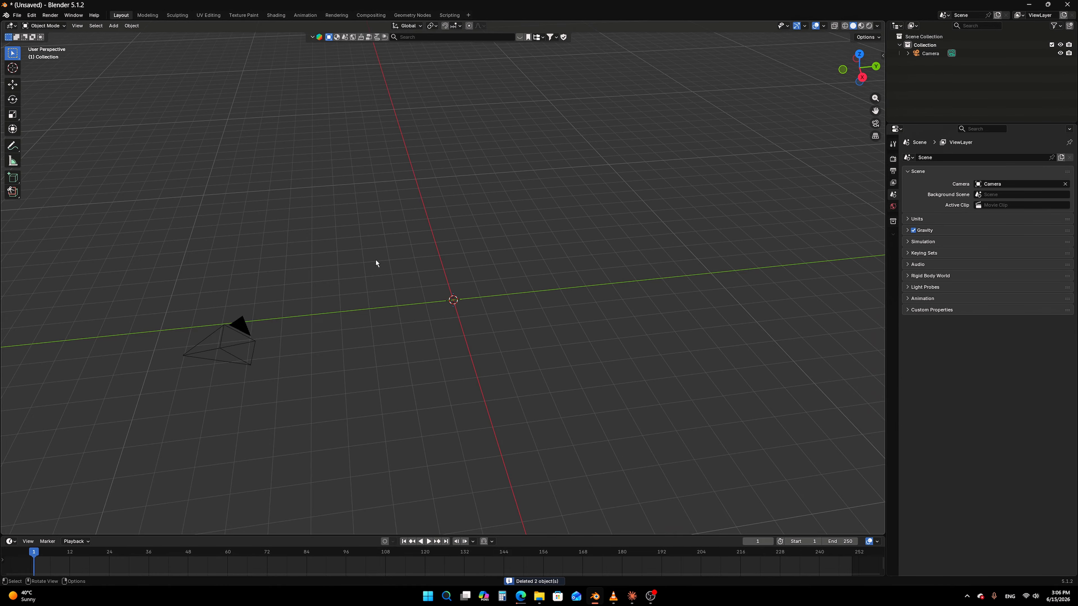
# Add a plane mesh at the world origin and scale it uniformly to about 6.64
pyautogui.hotkey('shift', 'a')
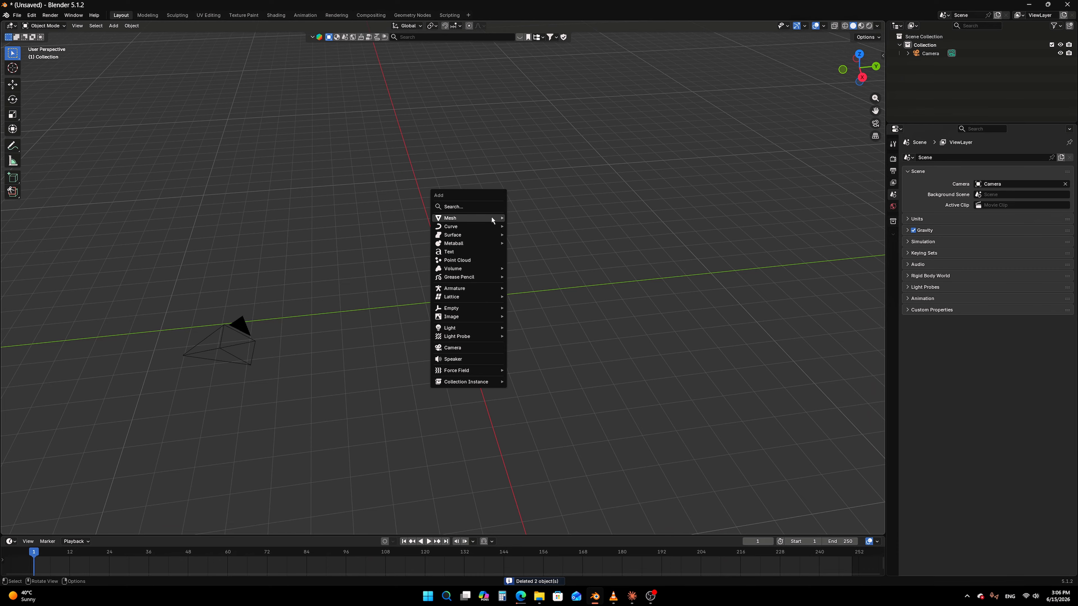
pyautogui.moveTo(493, 220)
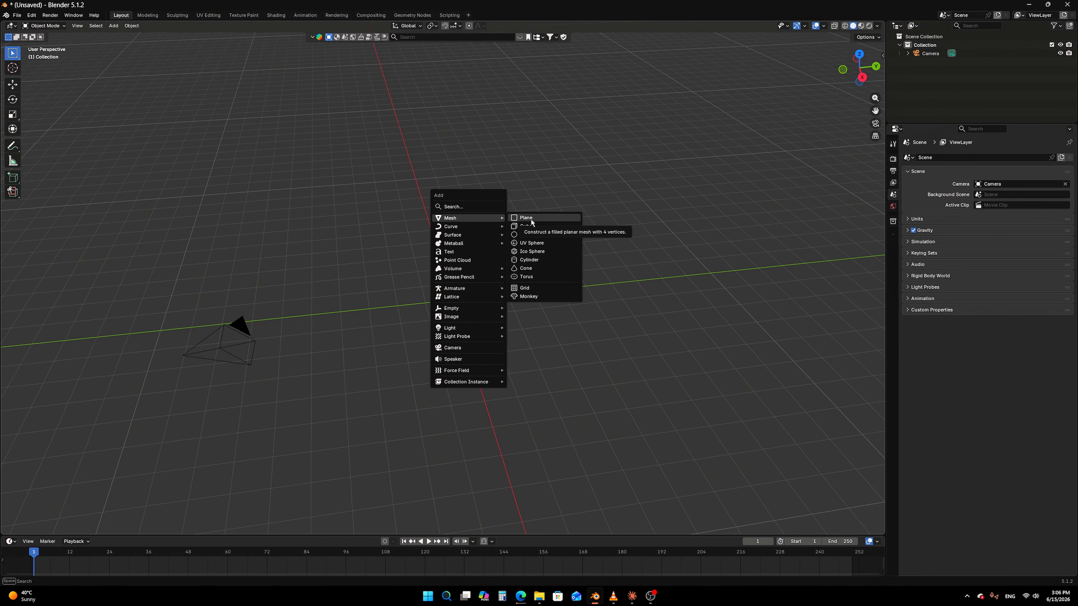
pyautogui.click(531, 220)
pyautogui.moveTo(550, 255); pyautogui.dragTo(514, 241, button='middle')
pyautogui.scroll(6, 529, 272)
pyautogui.moveTo(527, 292); pyautogui.dragTo(581, 340, button='middle')
pyautogui.press('s')
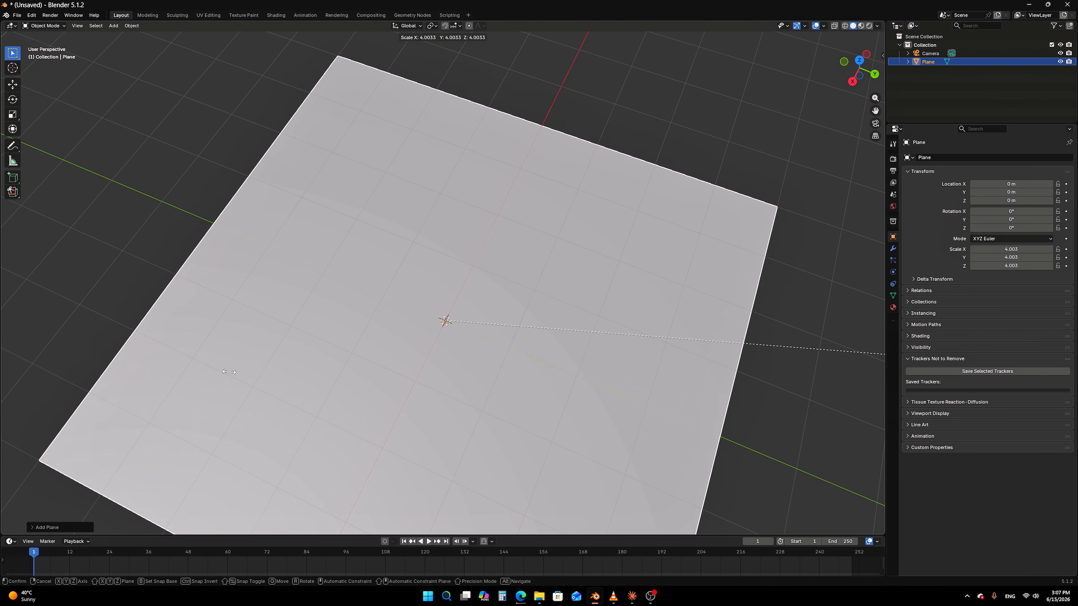
pyautogui.click(645, 366)
pyautogui.scroll(-1, 637, 364)
pyautogui.moveTo(637, 363); pyautogui.dragTo(663, 318, button='middle')
pyautogui.scroll(-3, 664, 318)
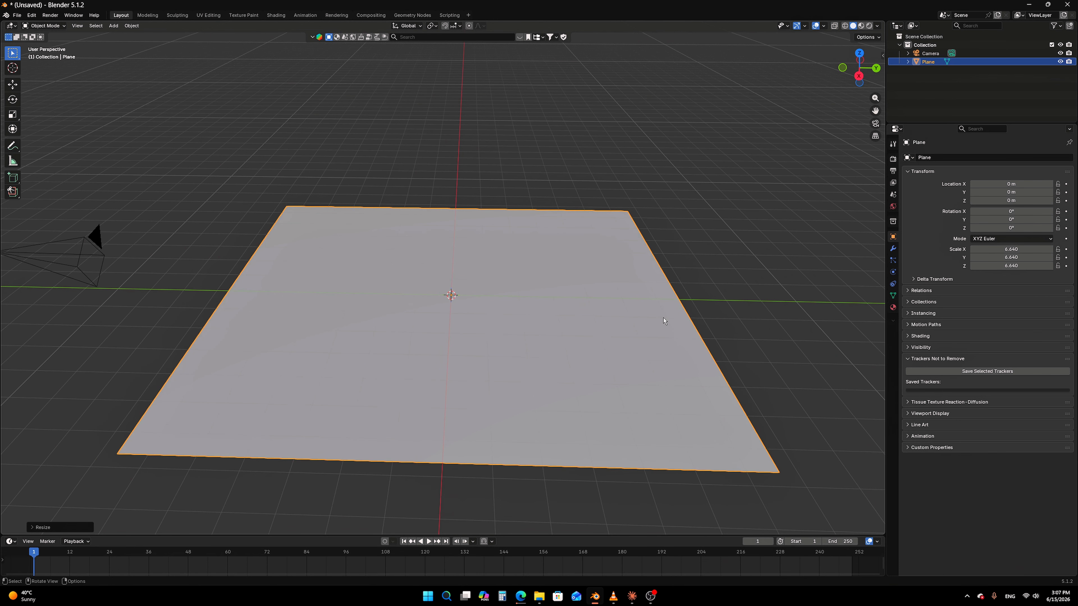
# Delete the plane and add a cube mesh at the world origin in its place
pyautogui.press('Delete')
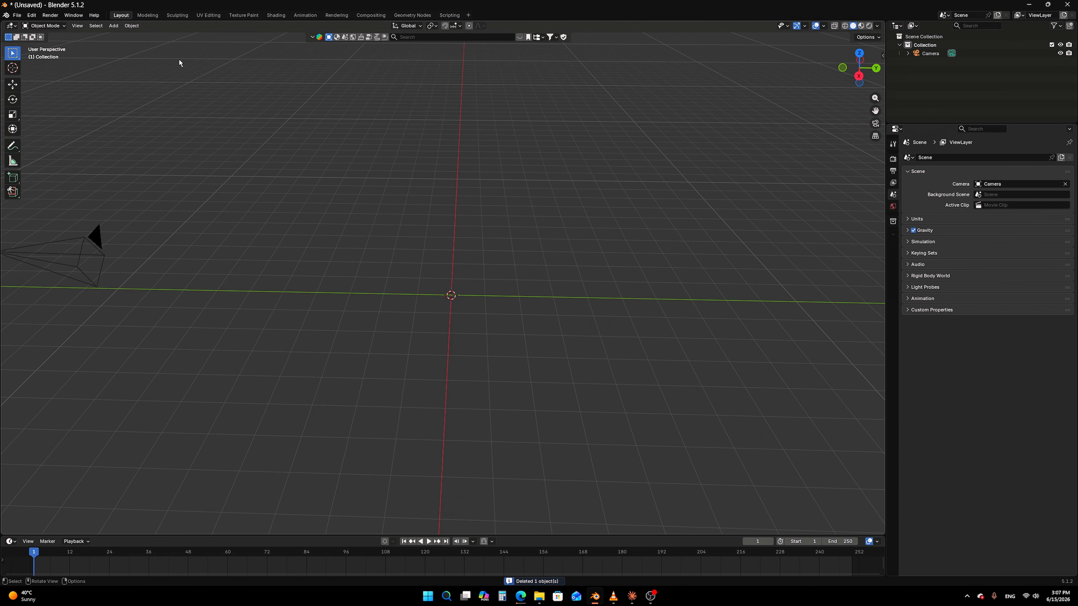
pyautogui.hotkey('shift', 'a')
pyautogui.moveTo(357, 171)
pyautogui.click(391, 179)
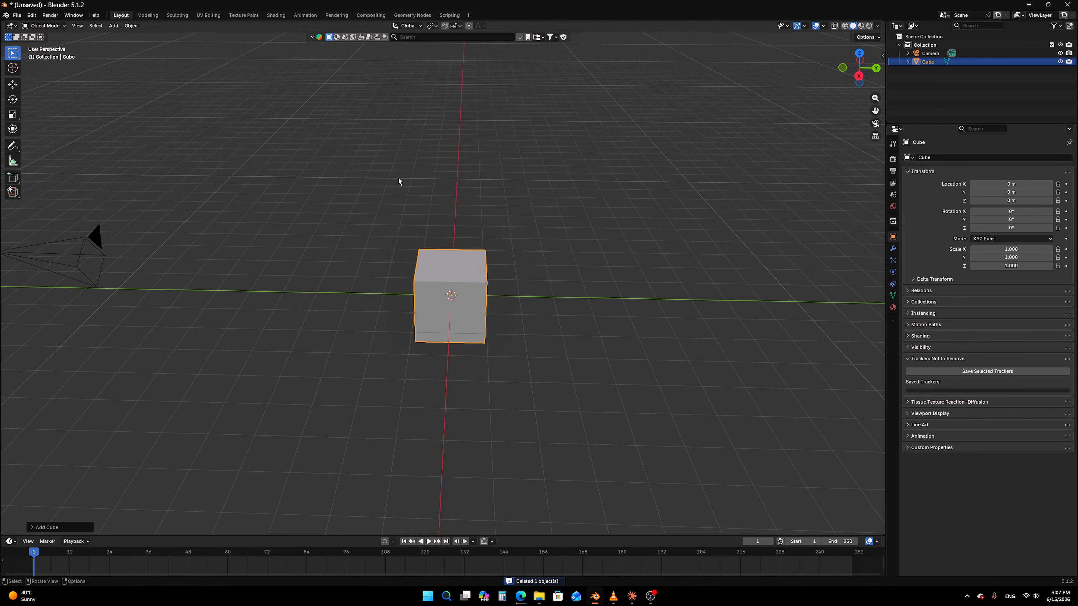
pyautogui.moveTo(399, 180); pyautogui.dragTo(516, 297, button='middle')
pyautogui.press('s')
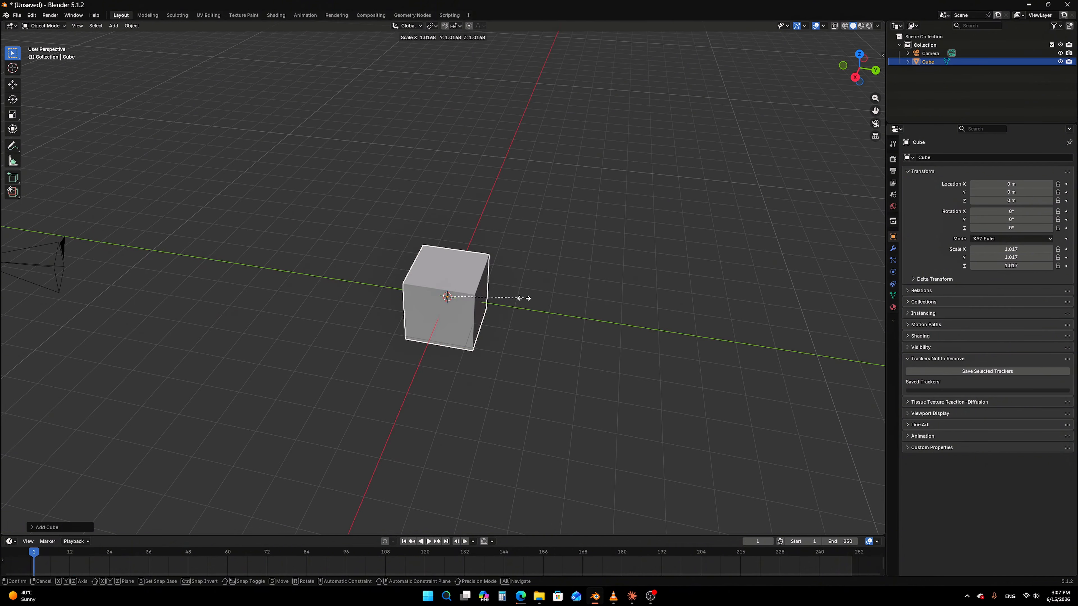
pyautogui.press('Escape')
pyautogui.press('s')
pyautogui.press('Escape')
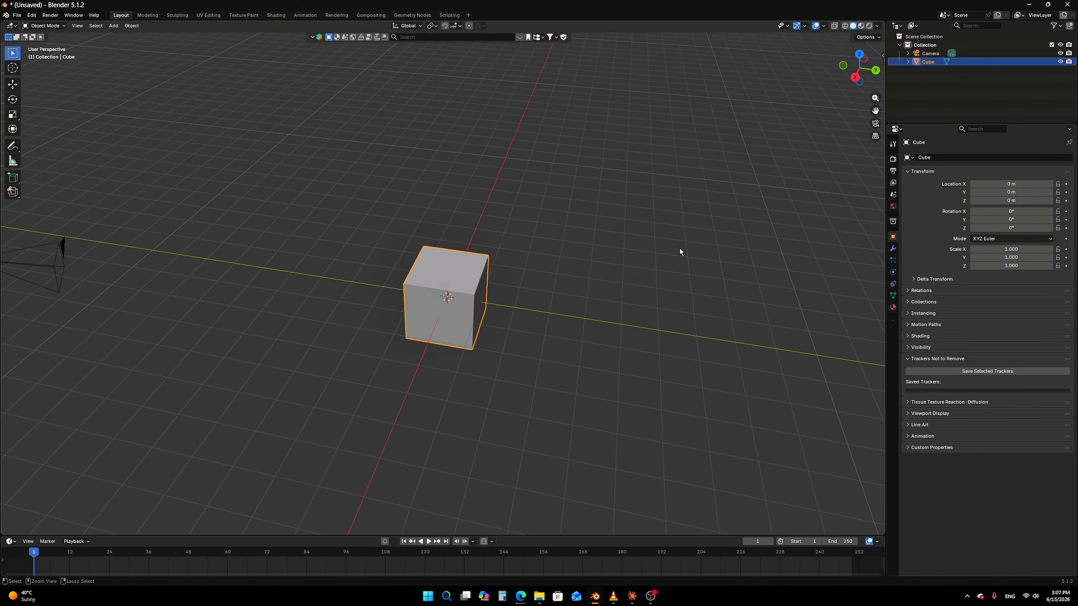
# Delete the cube and add a circle mesh at the world origin
pyautogui.press('Delete')
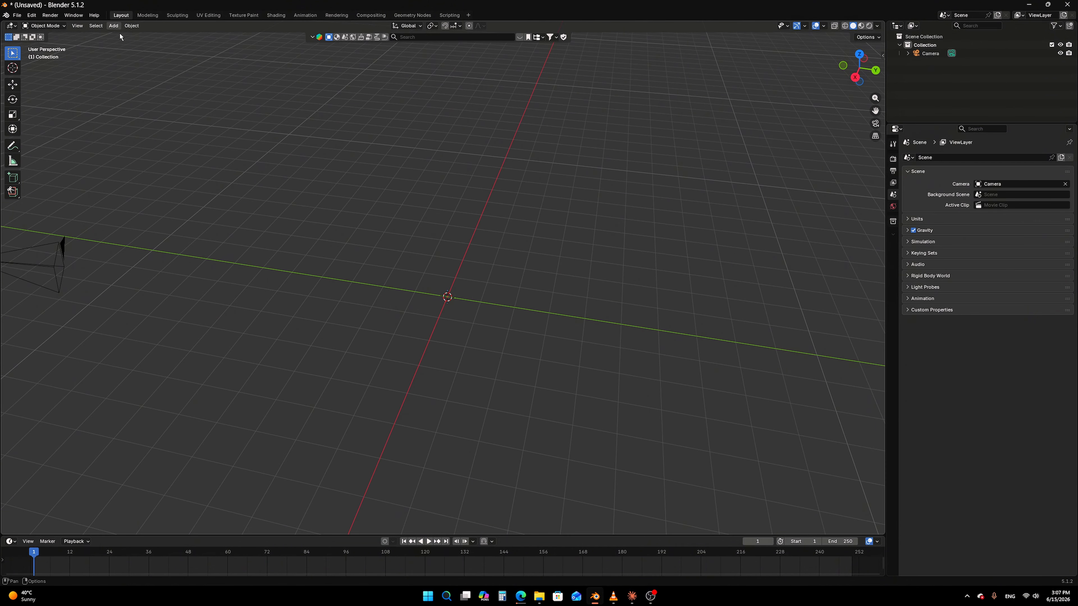
pyautogui.hotkey('shift', 'a')
pyautogui.moveTo(287, 104)
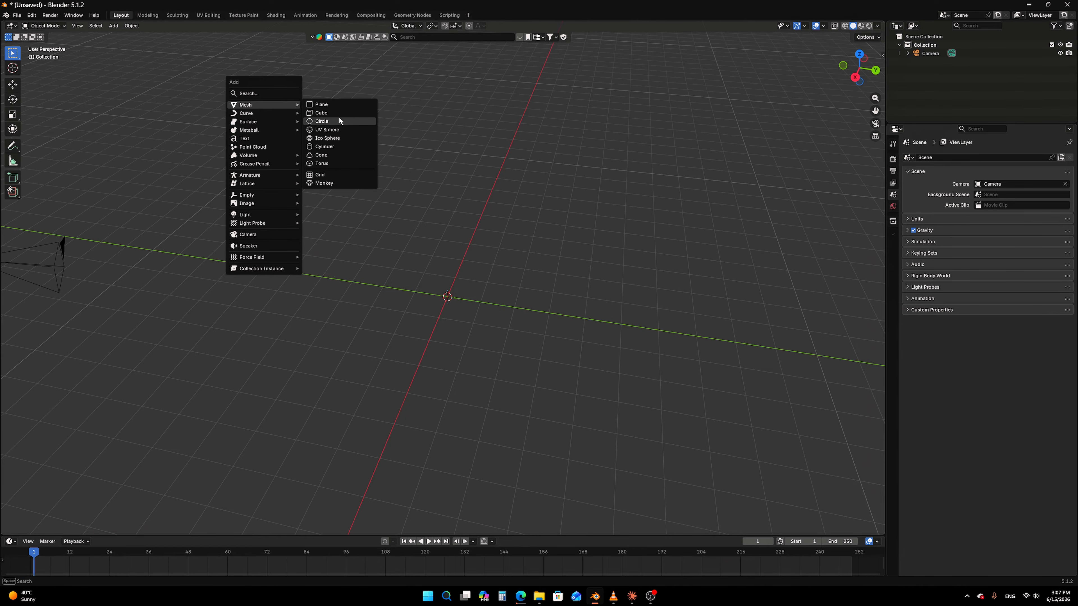
pyautogui.click(321, 121)
pyautogui.moveTo(457, 176); pyautogui.dragTo(486, 306, button='middle')
pyautogui.scroll(6, 486, 306)
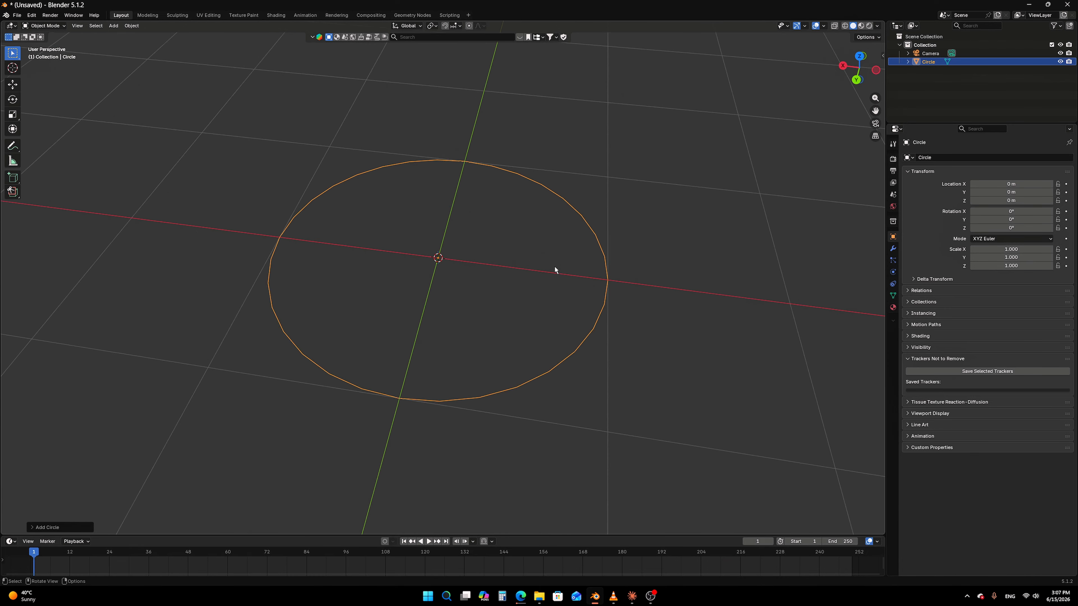
pyautogui.moveTo(555, 267); pyautogui.dragTo(662, 264, button='middle')
# Switch the circle into Edit Mode and back to Object Mode, twice
pyautogui.press('Tab')
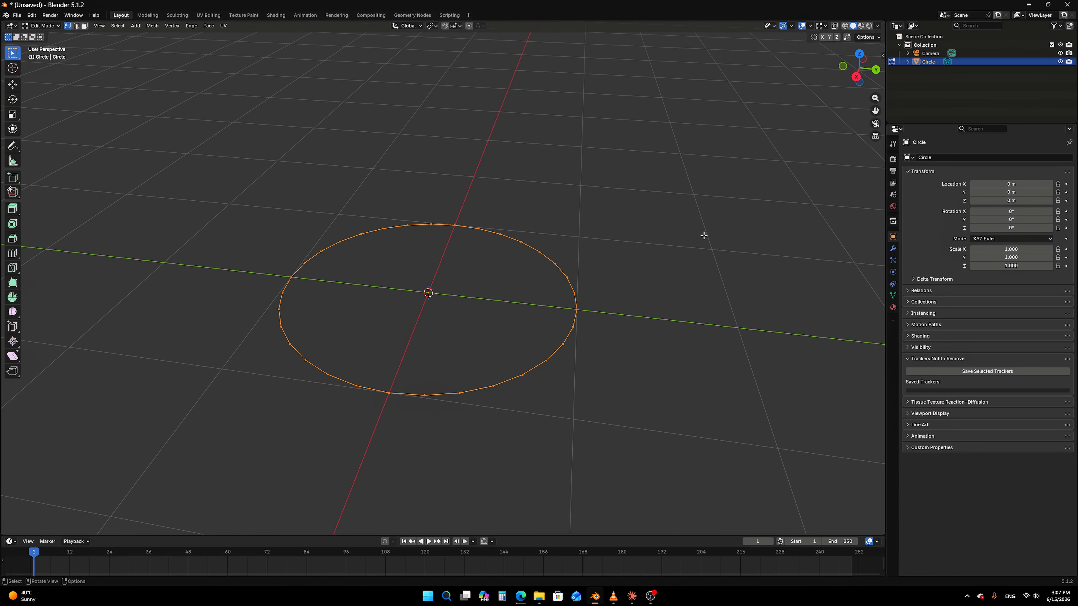
pyautogui.press('Tab')
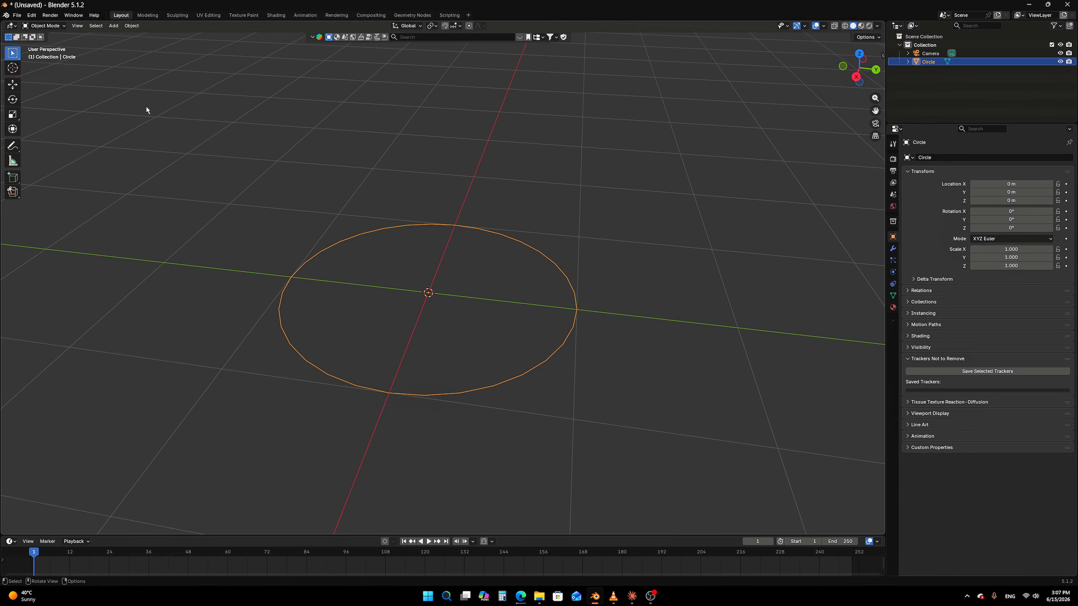
pyautogui.click(50, 26)
pyautogui.click(52, 44)
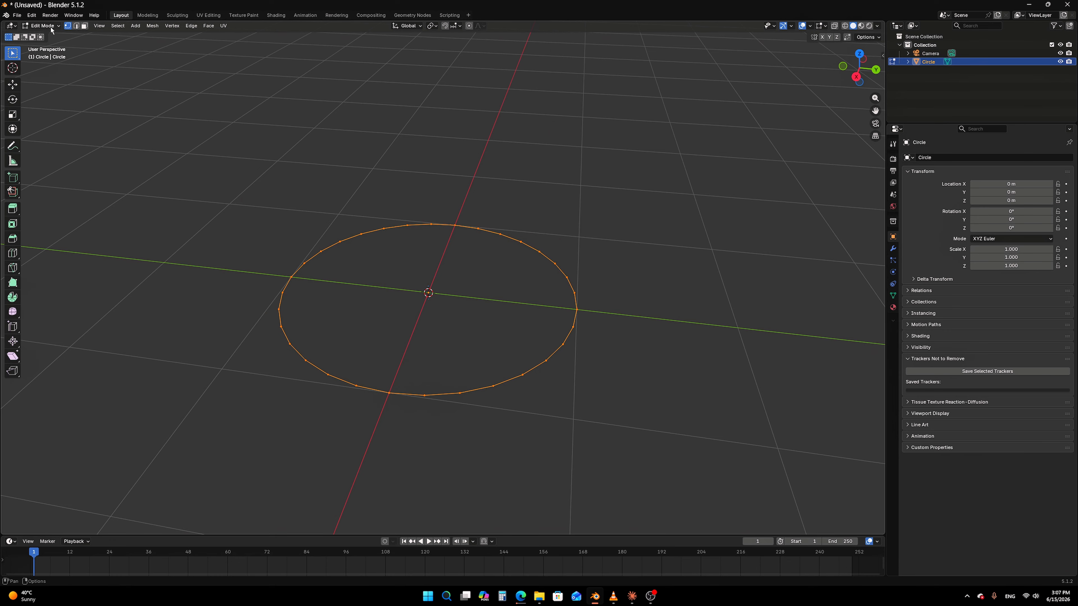
pyautogui.click(52, 27)
pyautogui.click(48, 35)
pyautogui.moveTo(384, 212); pyautogui.dragTo(452, 280, button='middle')
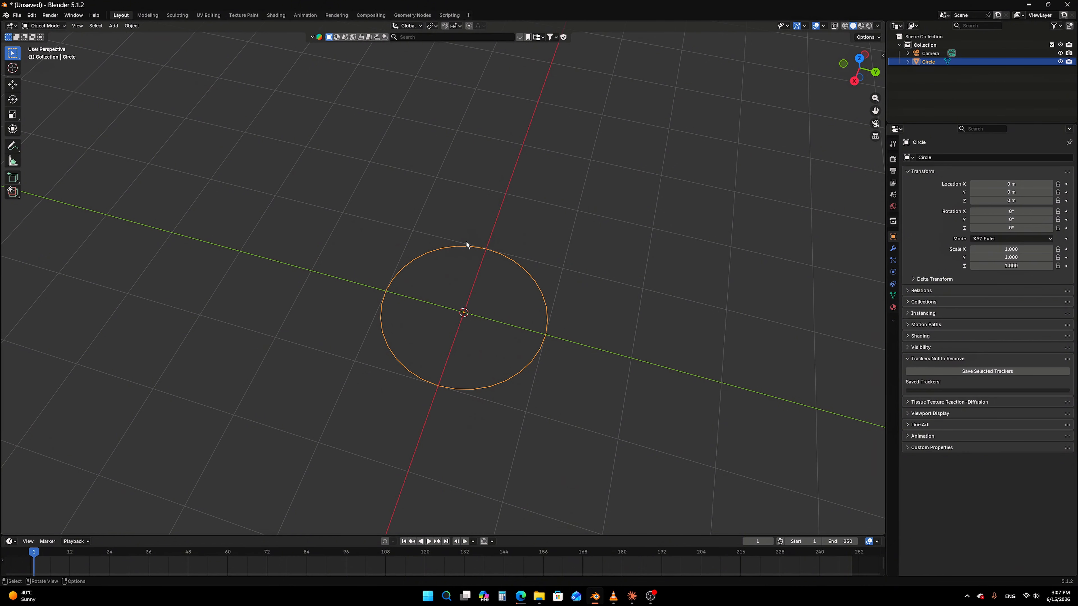
pyautogui.hotkey('shift', 'a')
pyautogui.moveTo(471, 248)
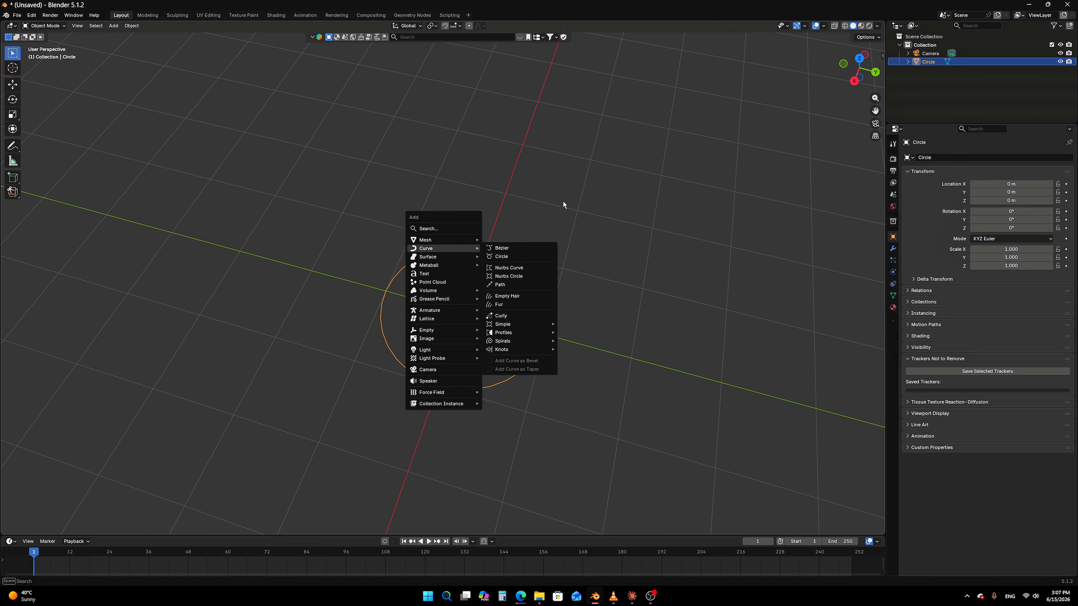
pyautogui.moveTo(563, 203); pyautogui.dragTo(582, 281, button='middle')
pyautogui.press('r')
pyautogui.press('z')
pyautogui.press('Escape')
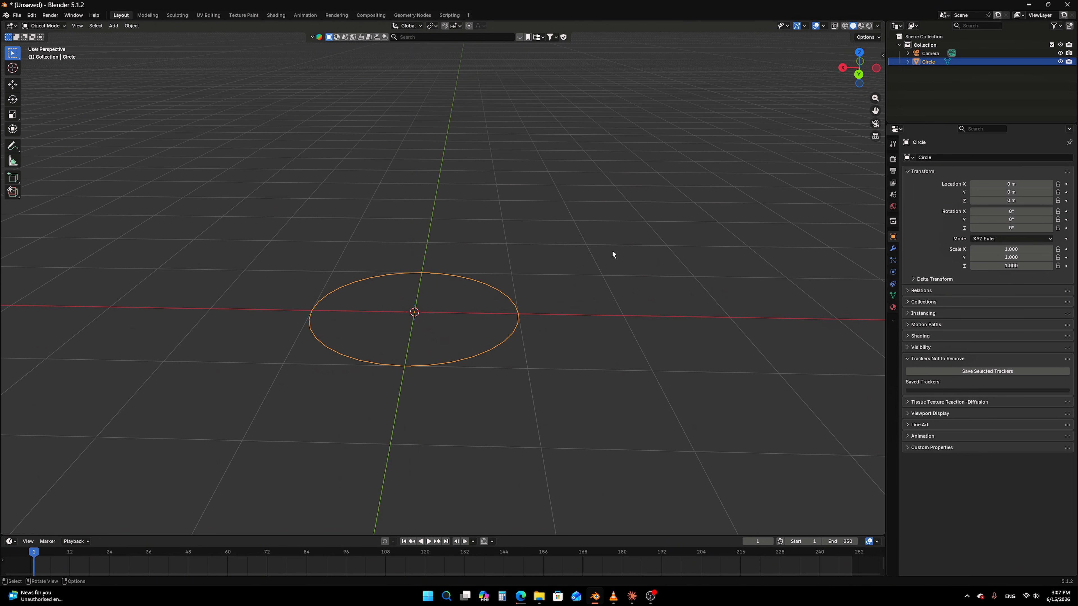
pyautogui.press('Tab')
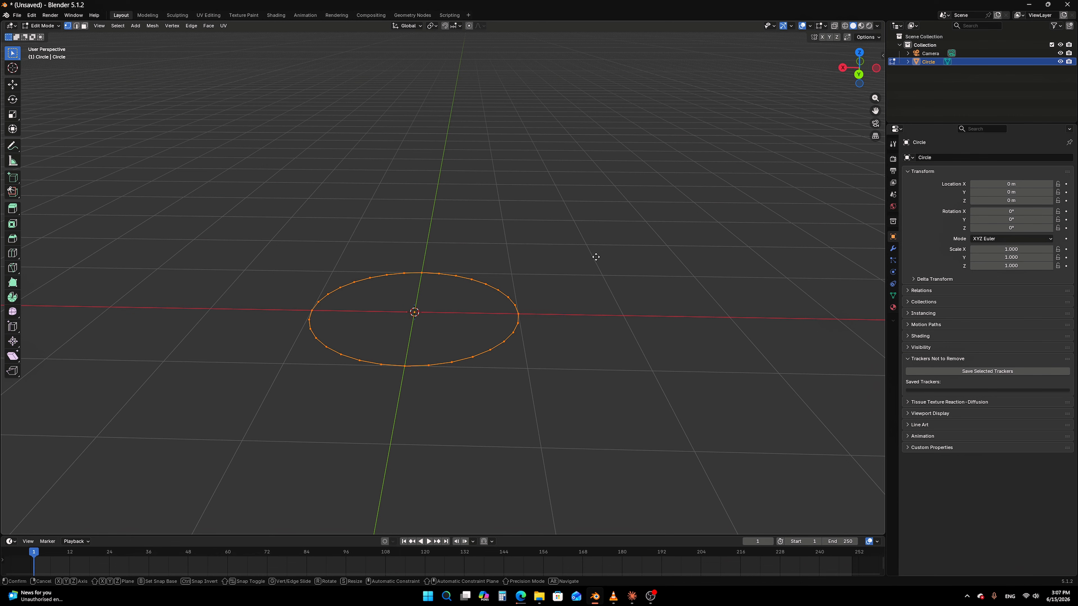
pyautogui.press('e')
pyautogui.press('Escape')
pyautogui.press('Tab')
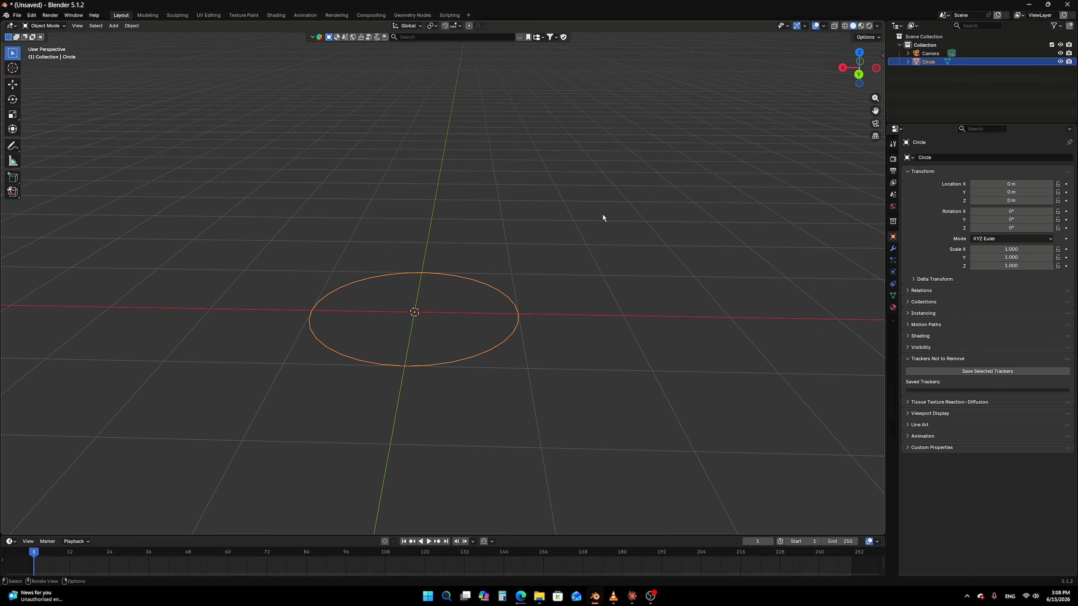
# Delete the circle and add a UV sphere at the world origin
pyautogui.press('Delete')
pyautogui.hotkey('shift', 'a')
pyautogui.moveTo(592, 217)
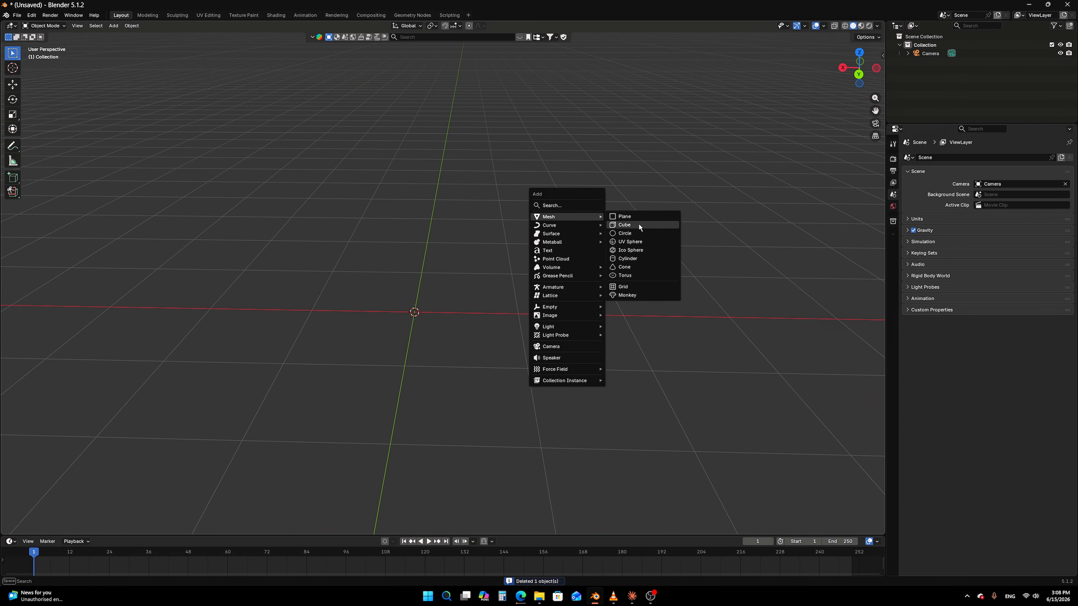
pyautogui.click(645, 242)
pyautogui.scroll(-3, 617, 250)
pyautogui.scroll(3, 637, 248)
pyautogui.moveTo(638, 248); pyautogui.dragTo(590, 272, button='middle')
pyautogui.scroll(2, 560, 271)
pyautogui.scroll(-2, 643, 233)
pyautogui.moveTo(642, 232); pyautogui.dragTo(622, 177, button='middle')
pyautogui.scroll(-2, 535, 240)
# Try scaling the UV sphere uniformly and along the Z axis, and undo both changes
pyautogui.press('s')
pyautogui.click(606, 235)
pyautogui.press('s')
pyautogui.press('z')
pyautogui.click(545, 234)
pyautogui.hotkey('ctrl', 'z')
pyautogui.scroll(-2, 538, 236)
pyautogui.hotkey('ctrl', 'z')
# Try another uniform scale and a free trackball rotation on the UV sphere, undoing each one
pyautogui.scroll(-1, 637, 242)
pyautogui.scroll(3, 573, 233)
pyautogui.press('s')
pyautogui.click(565, 232)
pyautogui.hotkey('ctrl', 'z')
pyautogui.press('r')
pyautogui.press('r')
pyautogui.click(622, 163)
pyautogui.hotkey('ctrl', 'z')
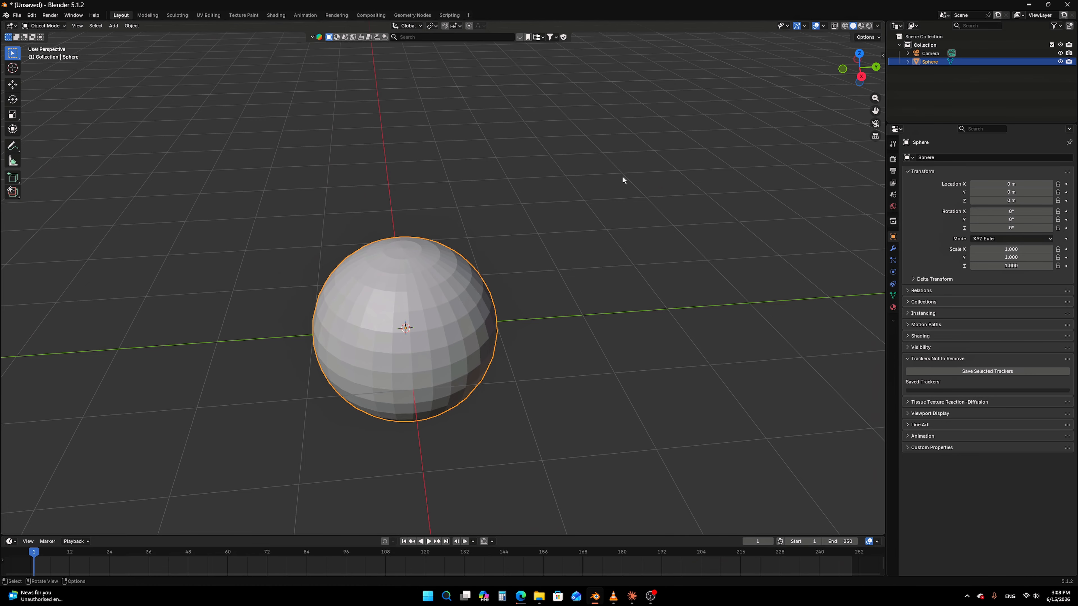
# Delete the UV sphere, add an ico sphere at the world origin, and inspect its triangular faces
pyautogui.press('x')
pyautogui.click(622, 177)
pyautogui.hotkey('shift', 'a')
pyautogui.moveTo(451, 193)
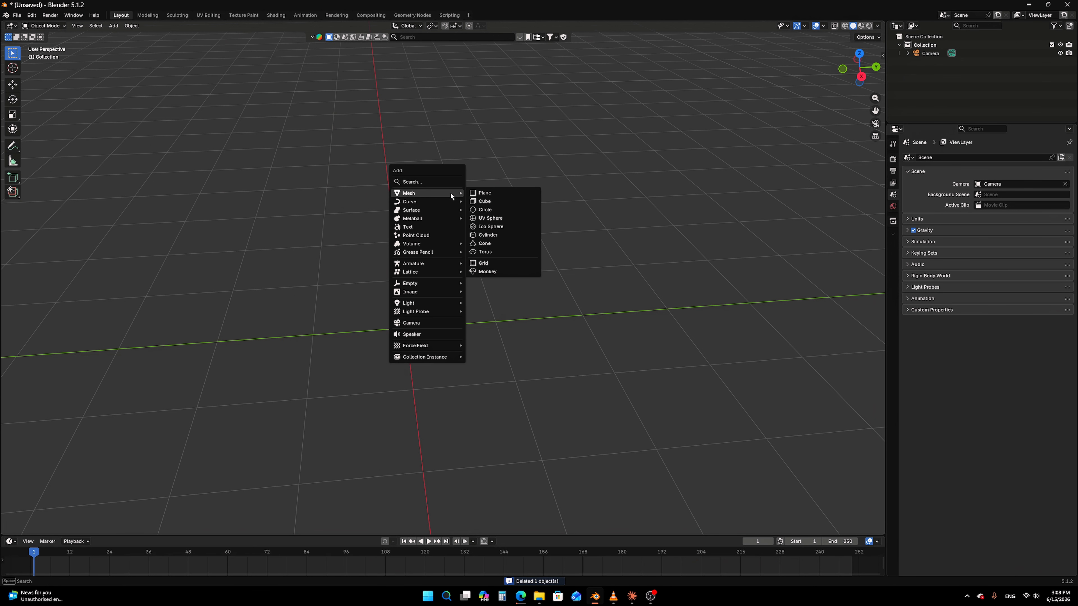
pyautogui.click(506, 226)
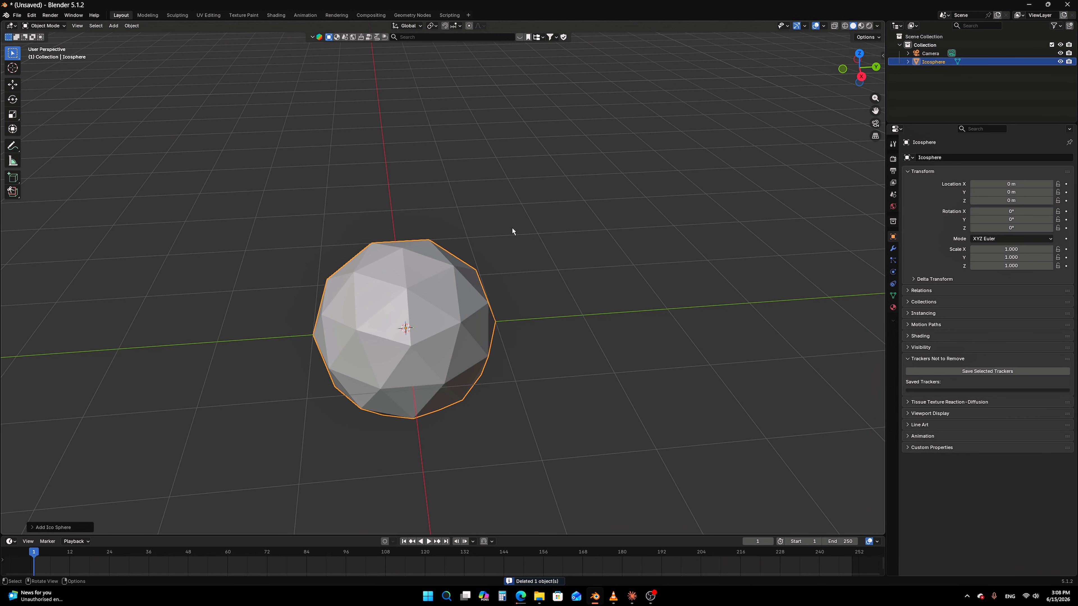
pyautogui.moveTo(512, 228); pyautogui.dragTo(570, 225, button='middle')
pyautogui.scroll(4, 422, 292)
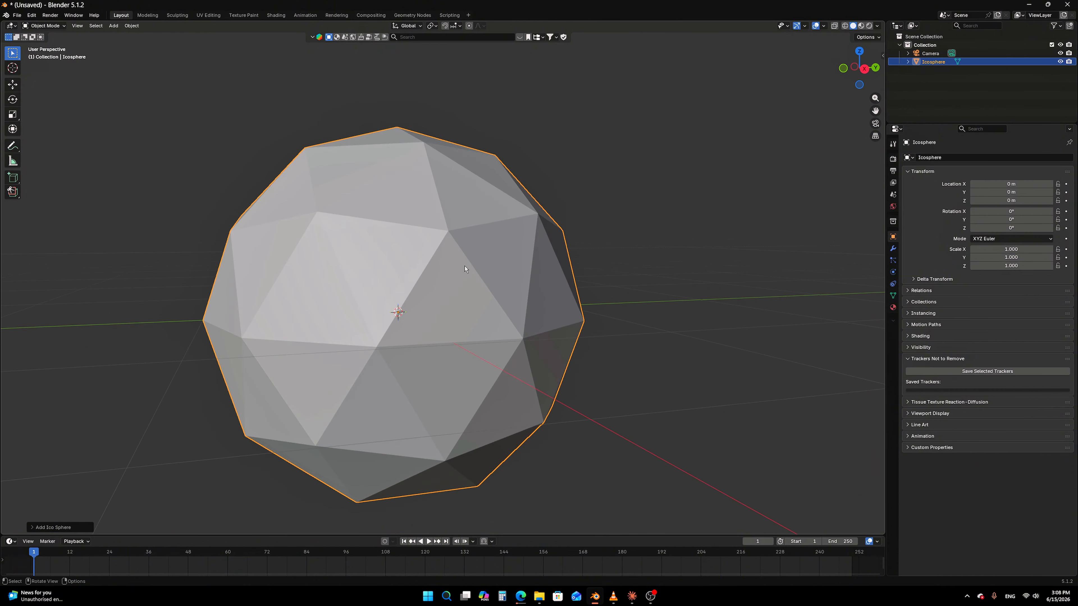
pyautogui.moveTo(503, 238); pyautogui.dragTo(445, 252, button='middle')
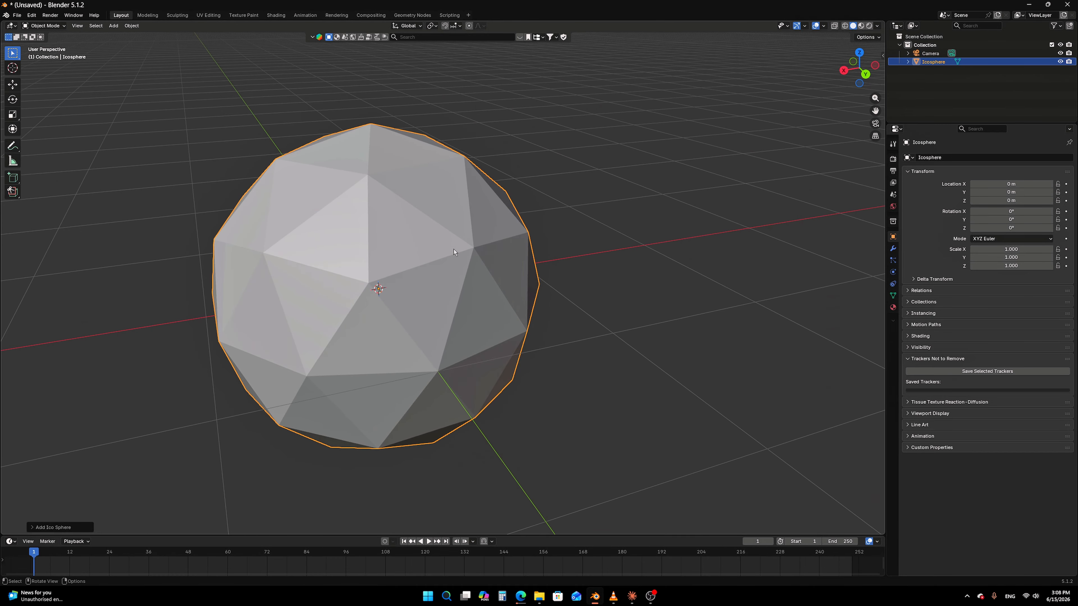
pyautogui.click(1061, 530)
pyautogui.moveTo(563, 265); pyautogui.dragTo(628, 265, button='middle')
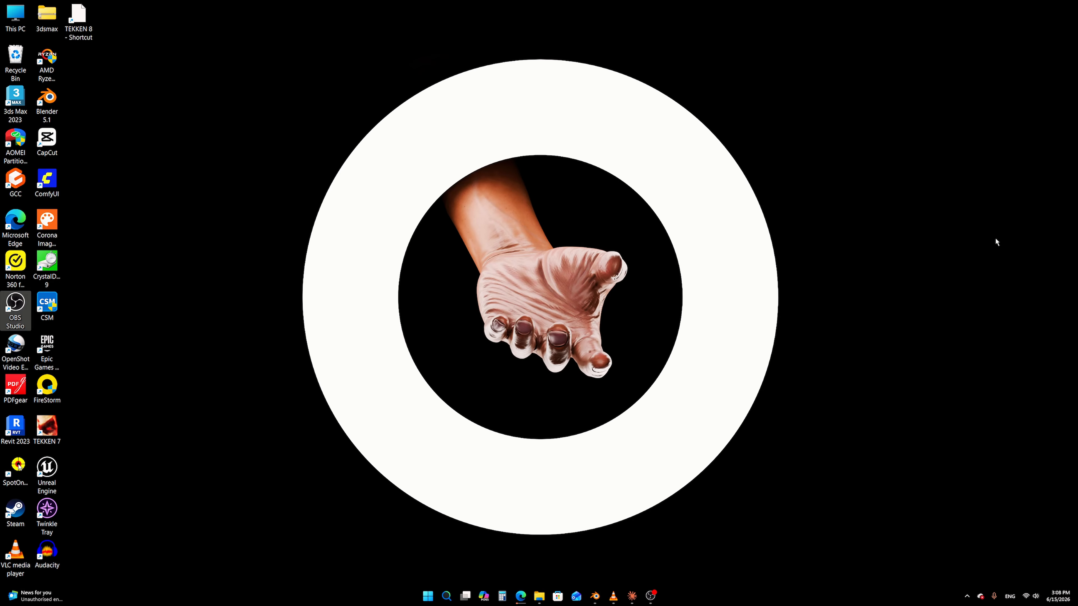
pyautogui.click(595, 595)
pyautogui.moveTo(481, 297); pyautogui.dragTo(534, 313, button='middle')
pyautogui.press('z')
pyautogui.press('Escape')
# Delete the ico sphere and add a cylinder mesh at the world origin
pyautogui.press('Delete')
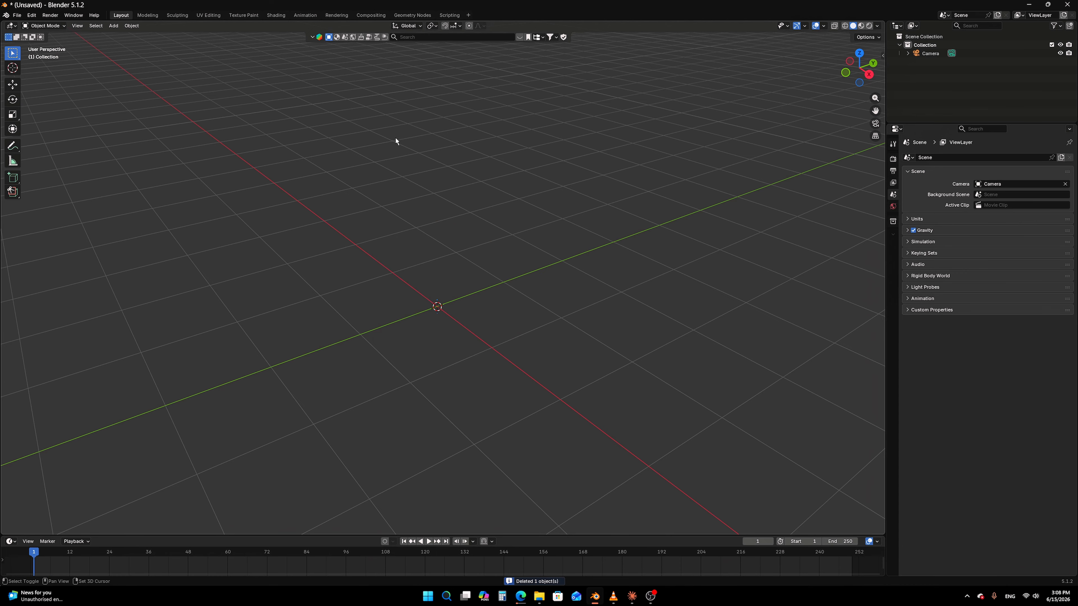
pyautogui.hotkey('shift', 'a')
pyautogui.moveTo(395, 139)
pyautogui.click(462, 181)
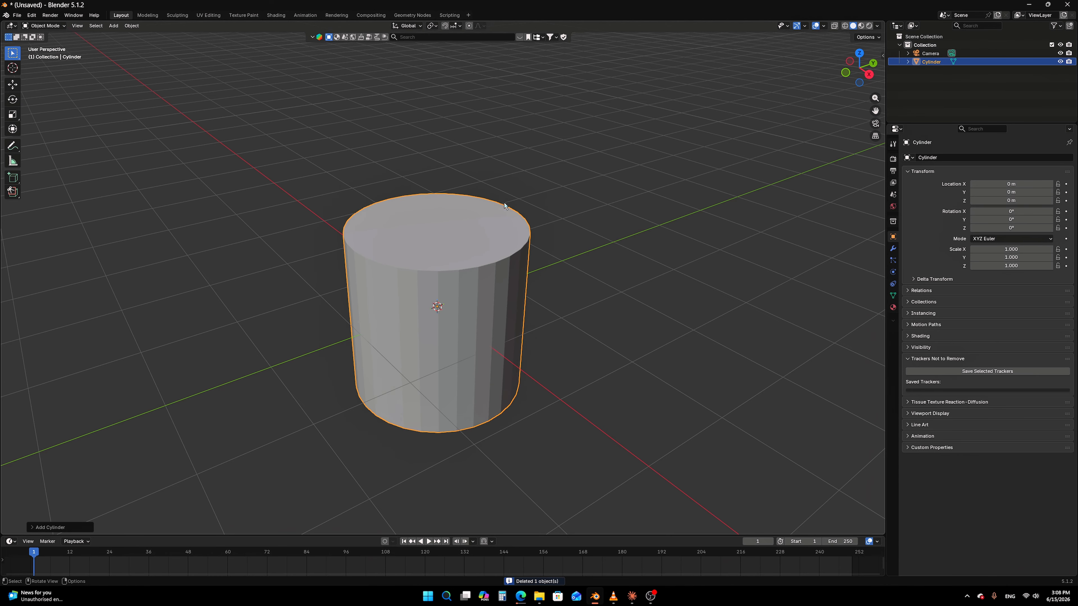
pyautogui.moveTo(462, 181); pyautogui.dragTo(460, 206, button='middle')
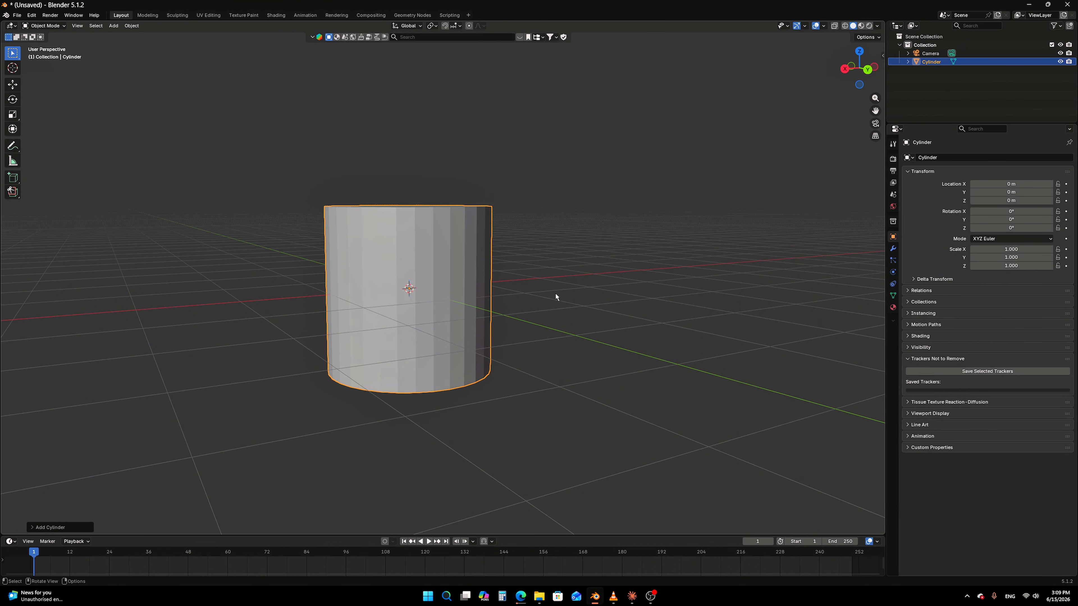
pyautogui.moveTo(455, 241); pyautogui.dragTo(601, 271, button='middle')
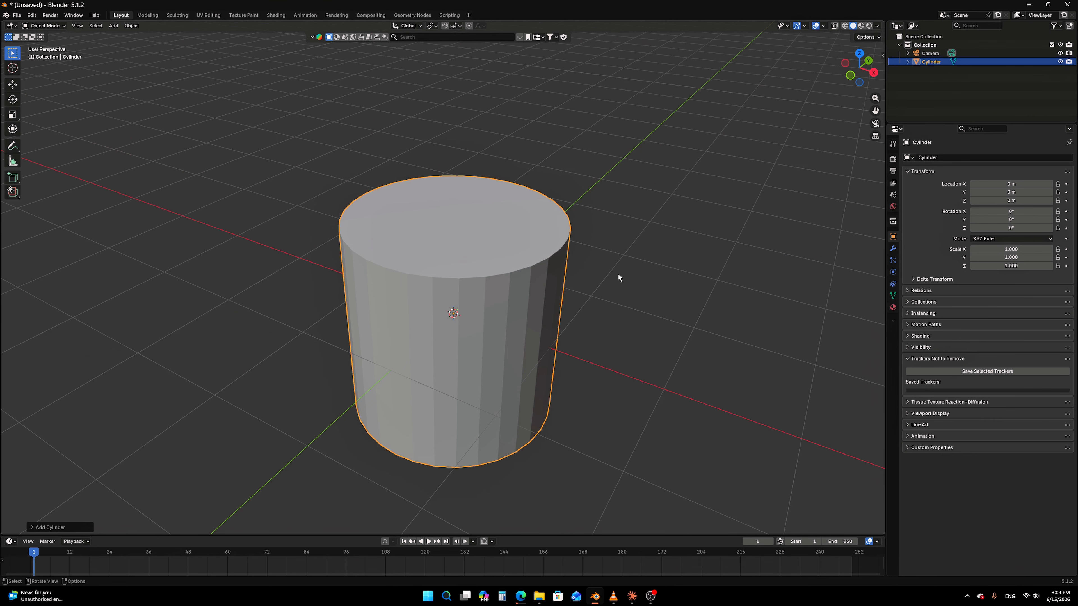
# Try a uniform scale on the cylinder and undo it
pyautogui.moveTo(645, 279); pyautogui.dragTo(641, 272, button='middle')
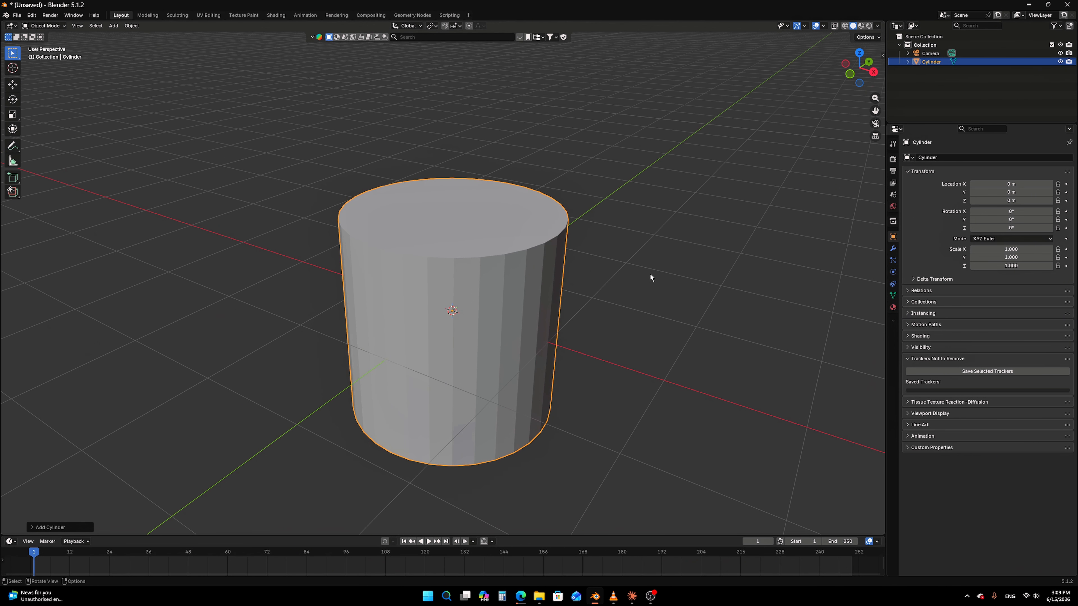
pyautogui.moveTo(650, 276); pyautogui.dragTo(552, 224, button='middle')
pyautogui.hotkey('shift', 's')
pyautogui.press('Escape')
pyautogui.press('s')
pyautogui.click(539, 229)
pyautogui.hotkey('ctrl', 'z')
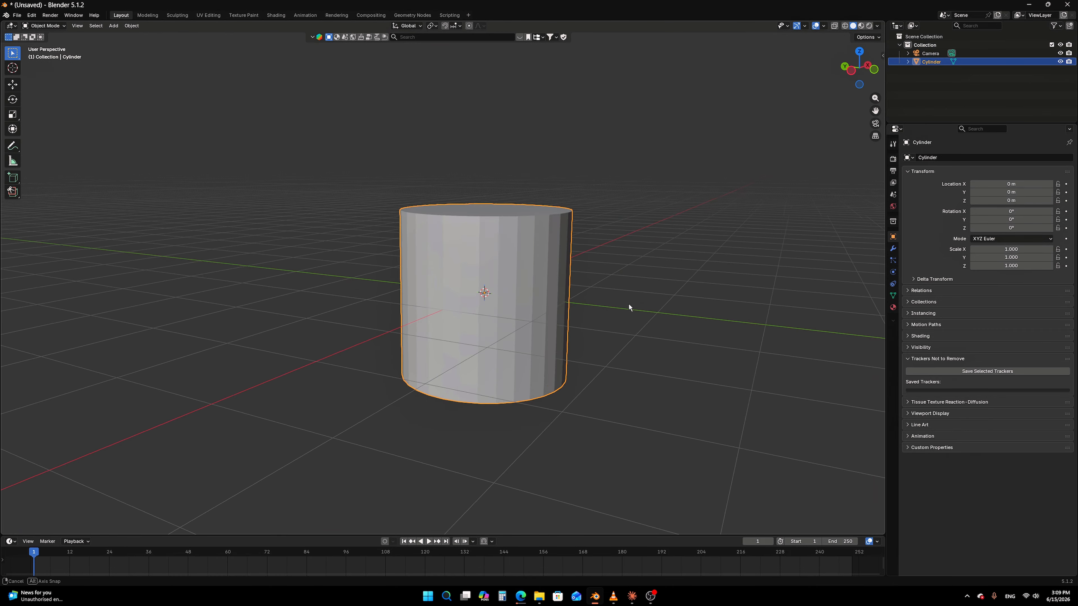
# Delete the cylinder, add a cone mesh at the world origin, and view it up close
pyautogui.moveTo(628, 304); pyautogui.dragTo(514, 305, button='middle')
pyautogui.press('Delete')
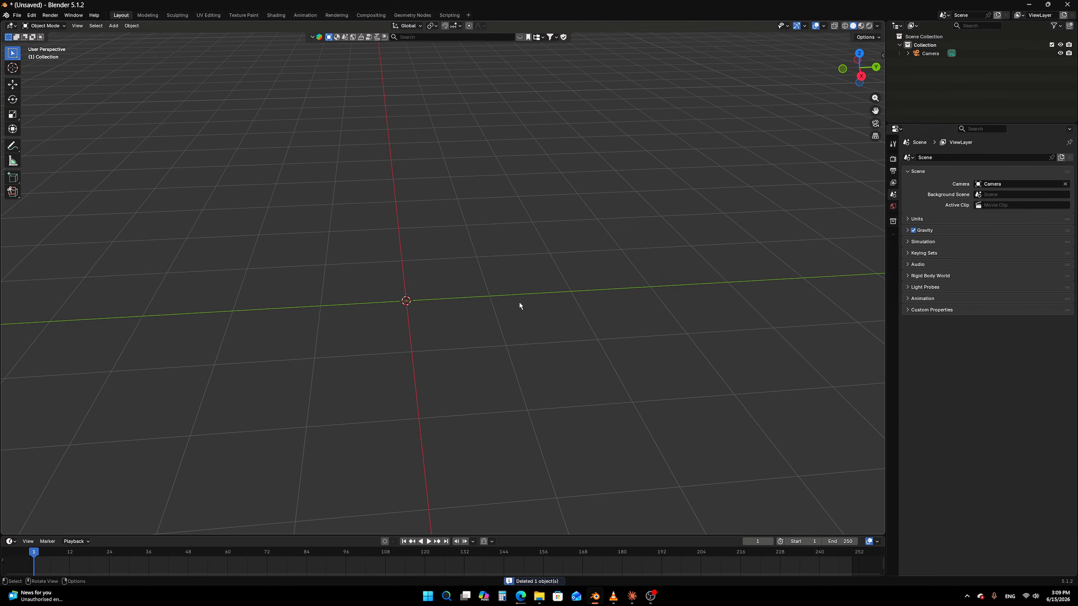
pyautogui.hotkey('shift', 'a')
pyautogui.moveTo(520, 304)
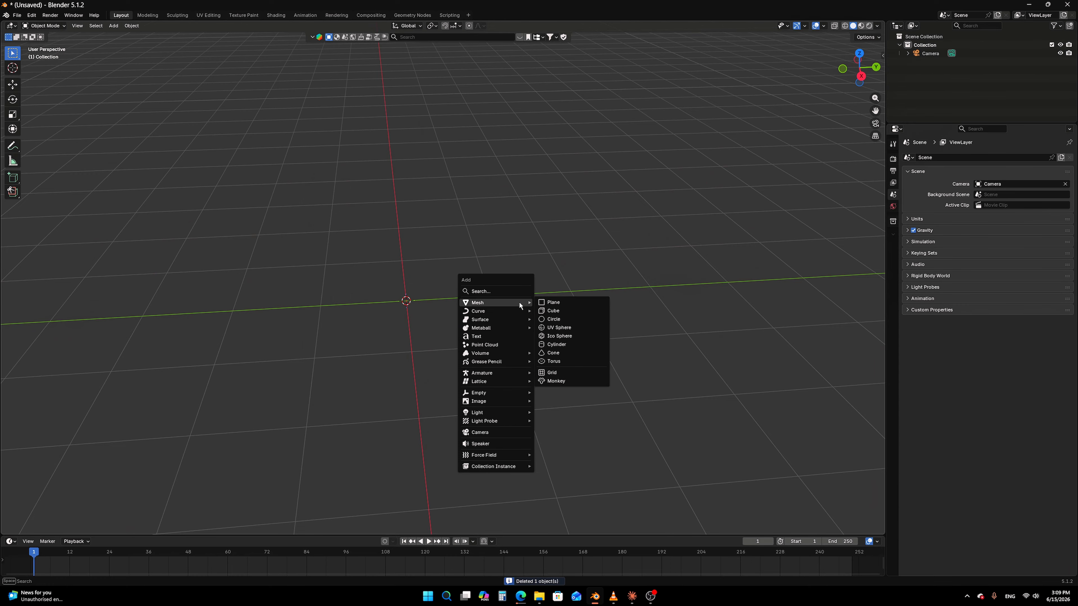
pyautogui.click(571, 352)
pyautogui.moveTo(503, 299); pyautogui.dragTo(407, 263, button='middle')
pyautogui.scroll(2, 445, 296)
pyautogui.scroll(2, 509, 297)
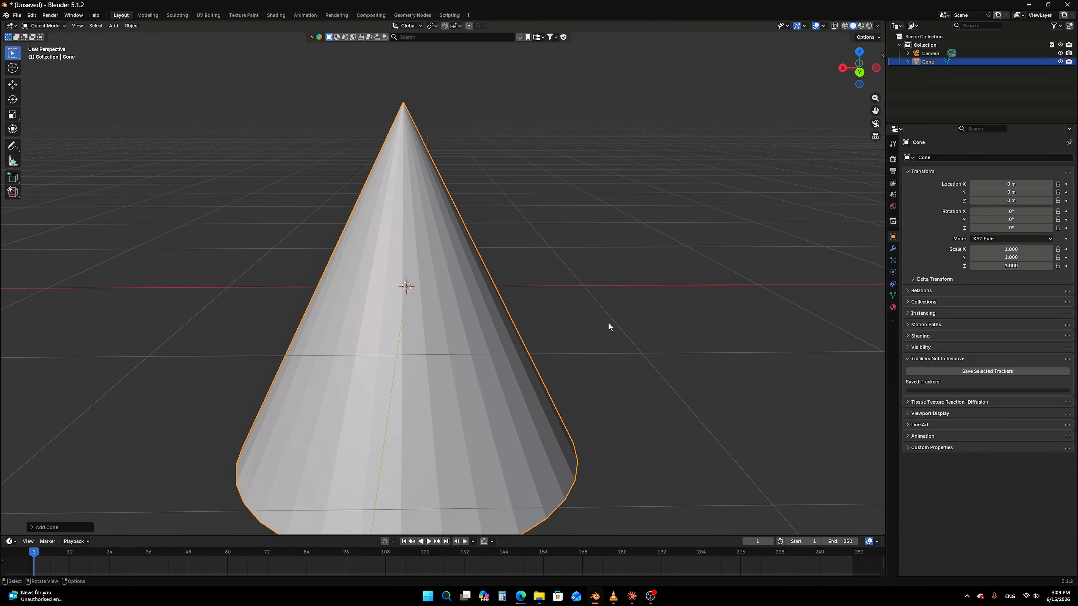
# Raise the cone about 0.17 m along the Z axis
pyautogui.press('g')
pyautogui.press('z')
pyautogui.click(599, 291)
pyautogui.moveTo(600, 293); pyautogui.dragTo(593, 270, button='middle')
pyautogui.moveTo(364, 182); pyautogui.dragTo(556, 344, button='middle')
# Delete the cone and add a torus mesh at the world origin
pyautogui.press('x')
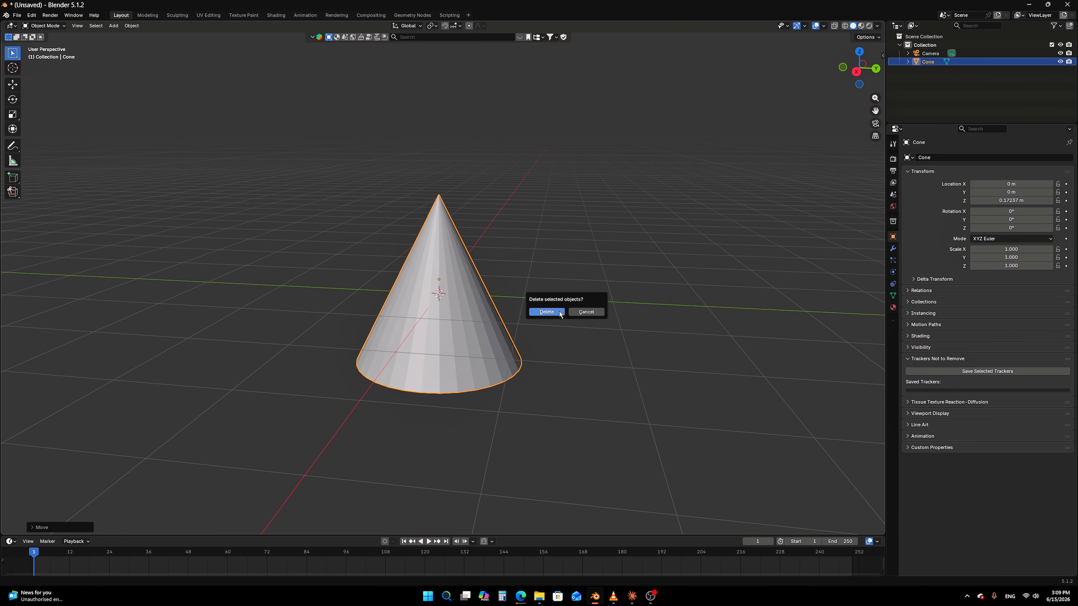
pyautogui.click(560, 311)
pyautogui.hotkey('shift', 'a')
pyautogui.moveTo(559, 310)
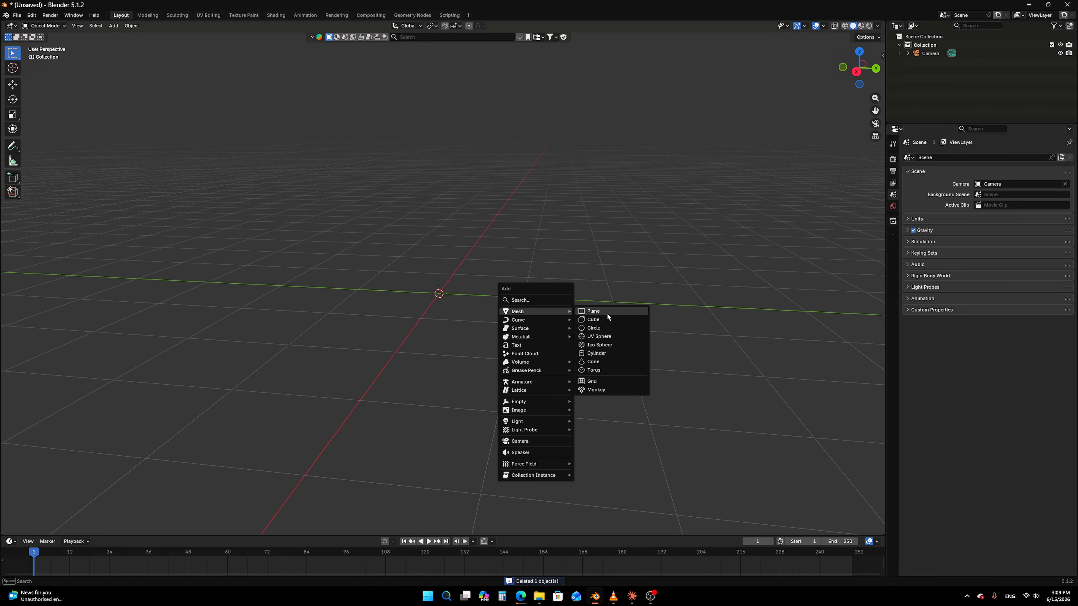
pyautogui.click(612, 370)
pyautogui.moveTo(628, 261); pyautogui.dragTo(609, 272, button='middle')
pyautogui.scroll(2, 609, 292)
# Try scaling the torus in the XY plane only and cancel the change
pyautogui.press('s')
pyautogui.hotkey('shift', 'z')
pyautogui.press('Escape')
# Delete the torus, add a grid mesh at the world origin, and inspect its surface
pyautogui.press('Delete')
pyautogui.hotkey('shift', 'a')
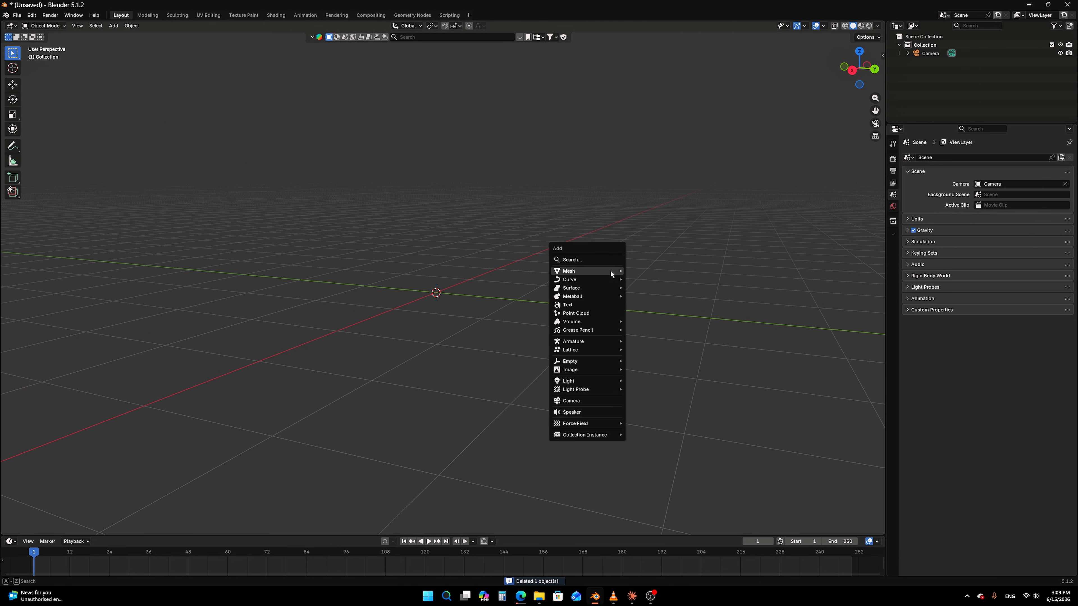
pyautogui.moveTo(619, 268)
pyautogui.click(662, 341)
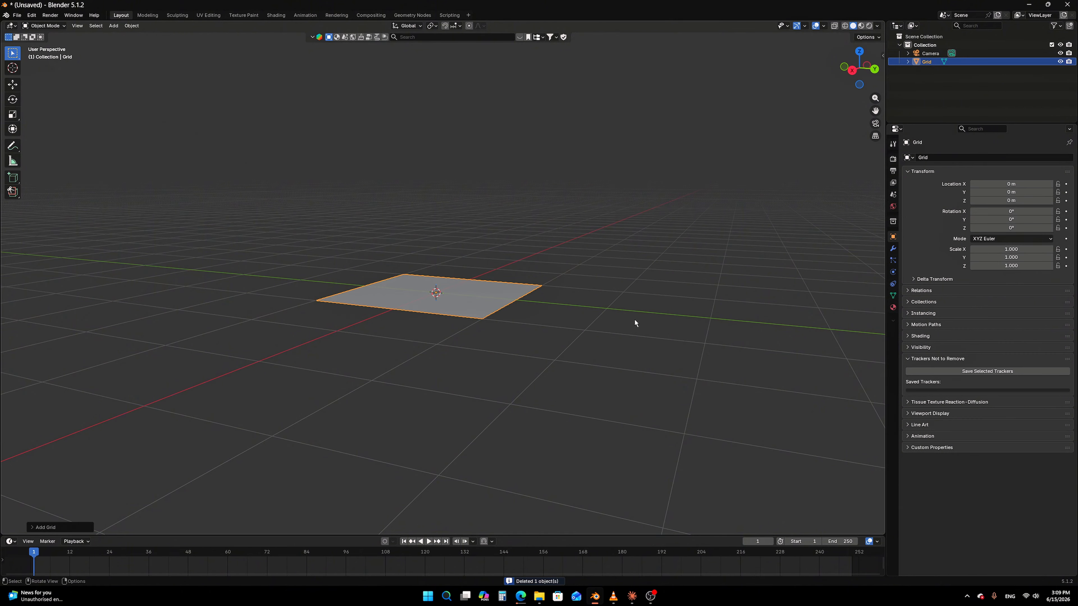
pyautogui.moveTo(634, 319)
pyautogui.mouseDown(button='middle')
pyautogui.moveTo(584, 318)
pyautogui.moveTo(569, 298)
pyautogui.moveTo(644, 328)
pyautogui.moveTo(655, 311)
pyautogui.moveTo(629, 309)
pyautogui.mouseUp(button='middle')
pyautogui.scroll(2, 584, 318)
pyautogui.scroll(1, 626, 301)
pyautogui.scroll(-3, 655, 314)
# Add a plane mesh and move it about 2.58 m along the X axis, beside the grid
pyautogui.hotkey('shift', 'a')
pyautogui.moveTo(630, 310)
pyautogui.click(663, 310)
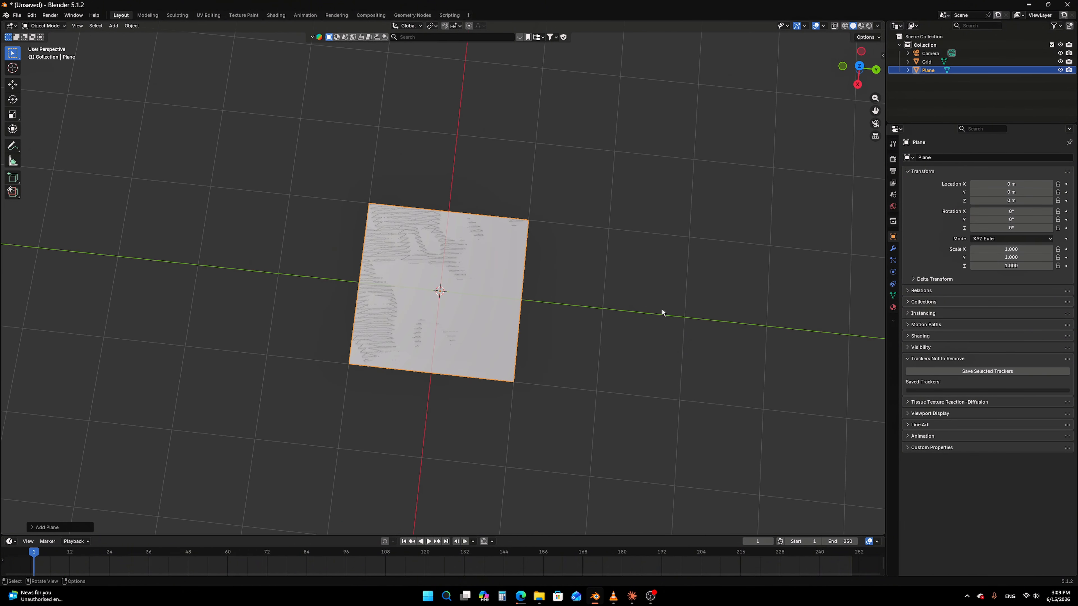
pyautogui.press('g')
pyautogui.press('x')
pyautogui.click(591, 497)
pyautogui.moveTo(591, 497); pyautogui.dragTo(678, 329, button='middle')
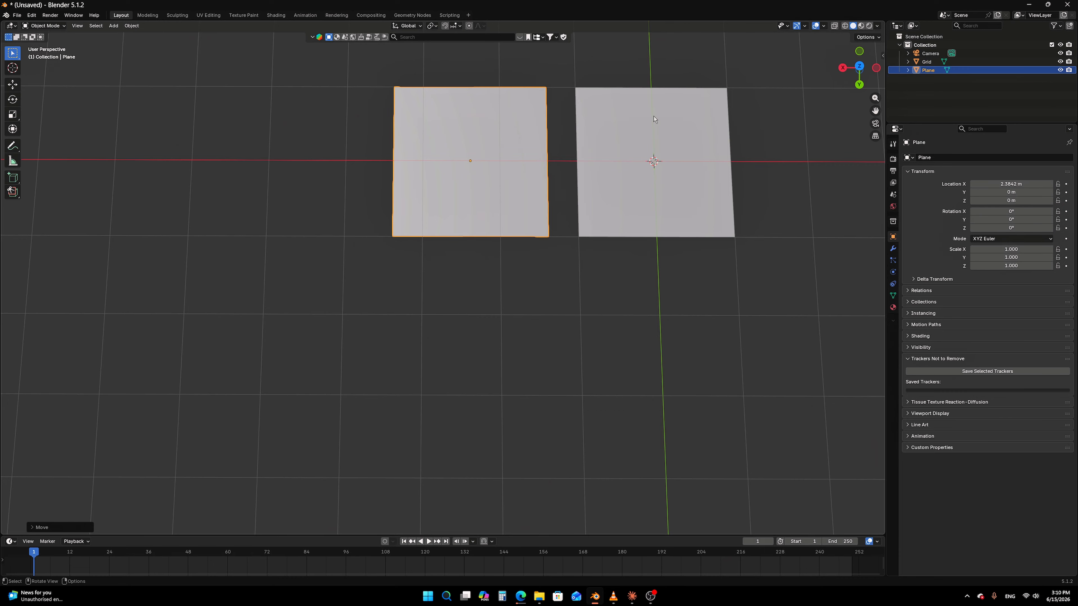
# Select the grid and compare its subdivisions with the plane in wireframe display, then return to solid shading
pyautogui.click(616, 201)
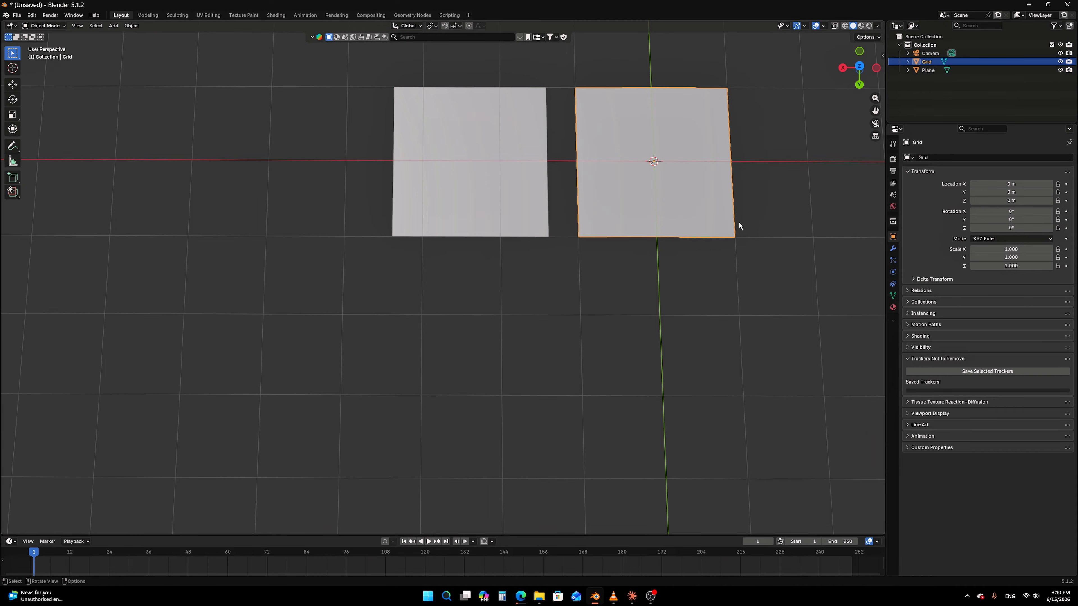
pyautogui.hotkey('shift', 'z')
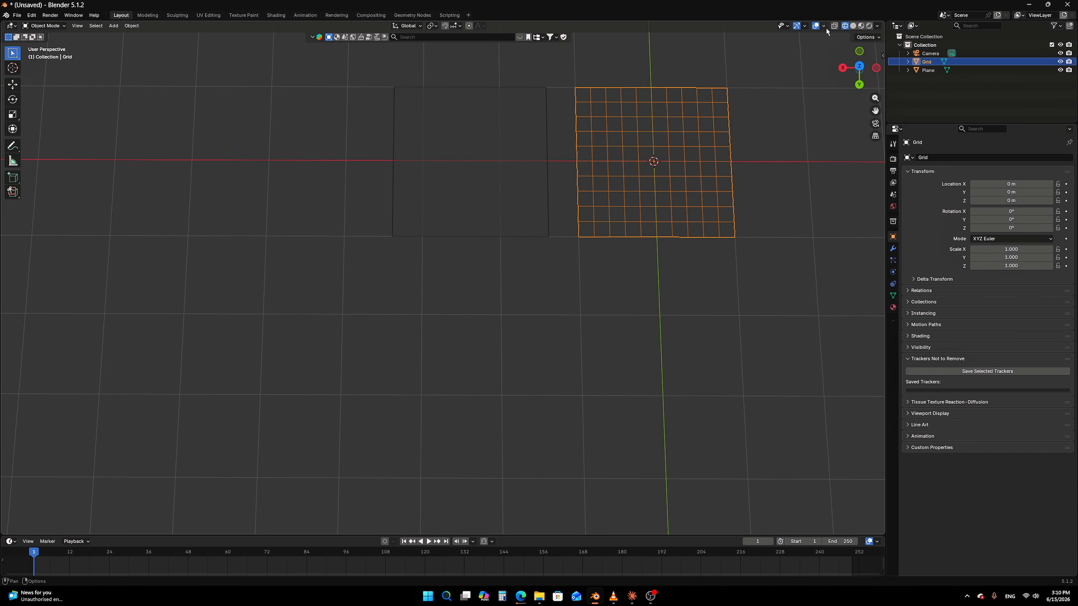
pyautogui.moveTo(801, 77); pyautogui.dragTo(528, 247, button='middle')
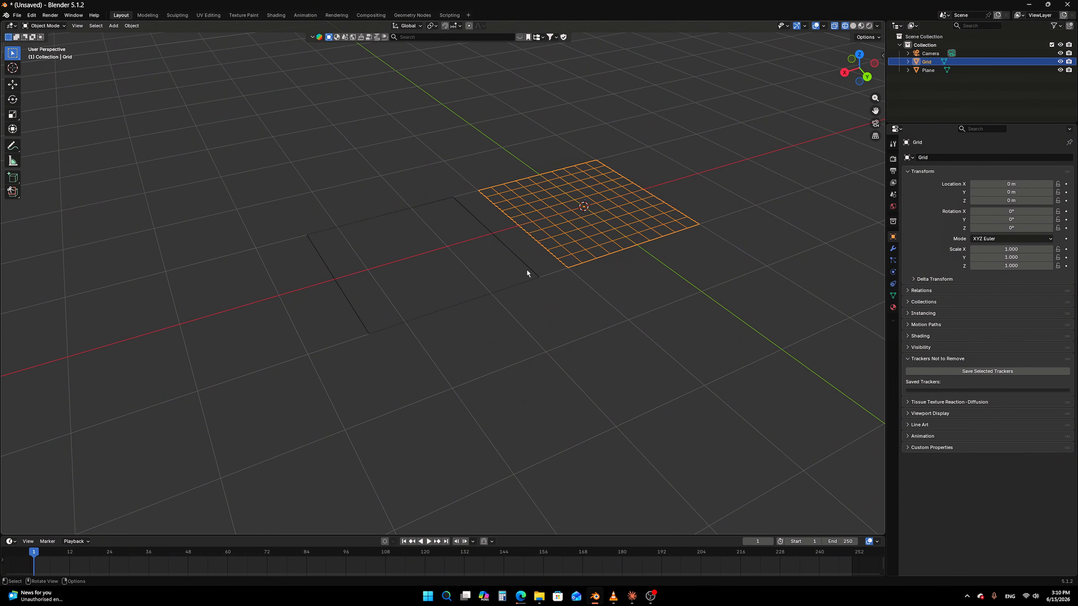
pyautogui.moveTo(402, 279)
pyautogui.mouseDown(button='middle')
pyautogui.moveTo(640, 236)
pyautogui.moveTo(529, 274)
pyautogui.moveTo(588, 200)
pyautogui.mouseUp(button='middle')
pyautogui.hotkey('shift', 'z')
# Delete the plane and the grid
pyautogui.click(418, 276)
pyautogui.moveTo(541, 259); pyautogui.dragTo(545, 264, button='middle')
pyautogui.press('Delete')
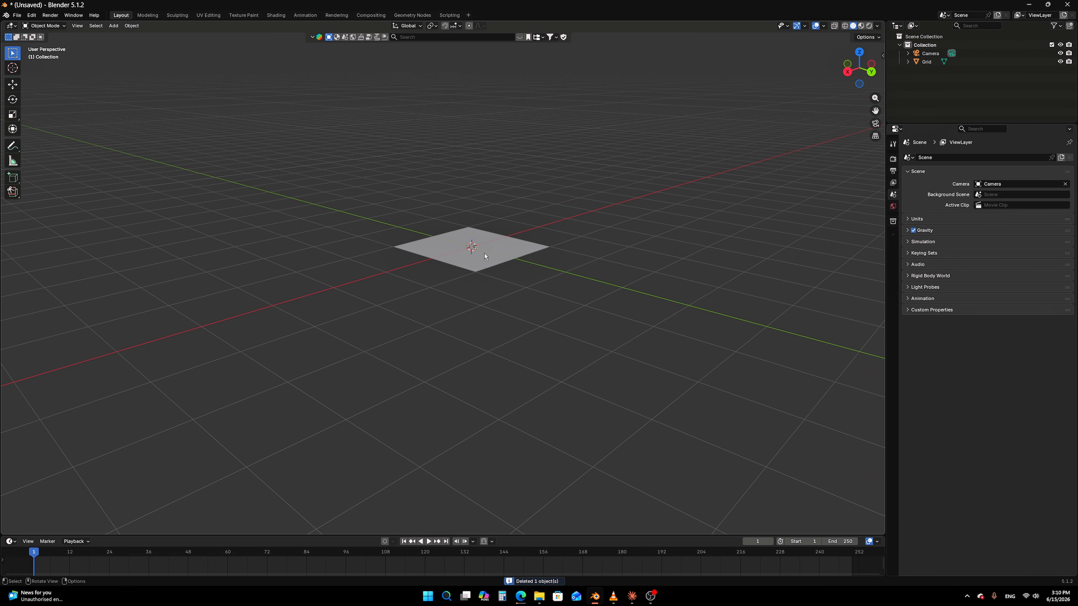
pyautogui.click(516, 258)
pyautogui.press('Delete')
# Add a monkey mesh at the world origin, view its face, and delete it
pyautogui.hotkey('shift', 'a')
pyautogui.moveTo(517, 259)
pyautogui.click(560, 337)
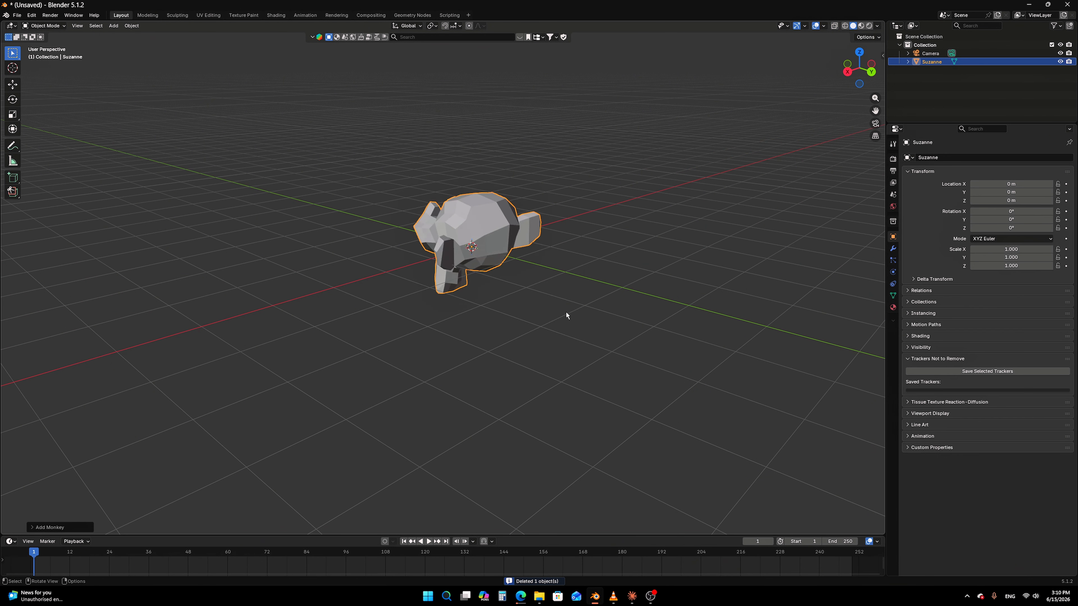
pyautogui.moveTo(566, 313); pyautogui.dragTo(564, 268, button='middle')
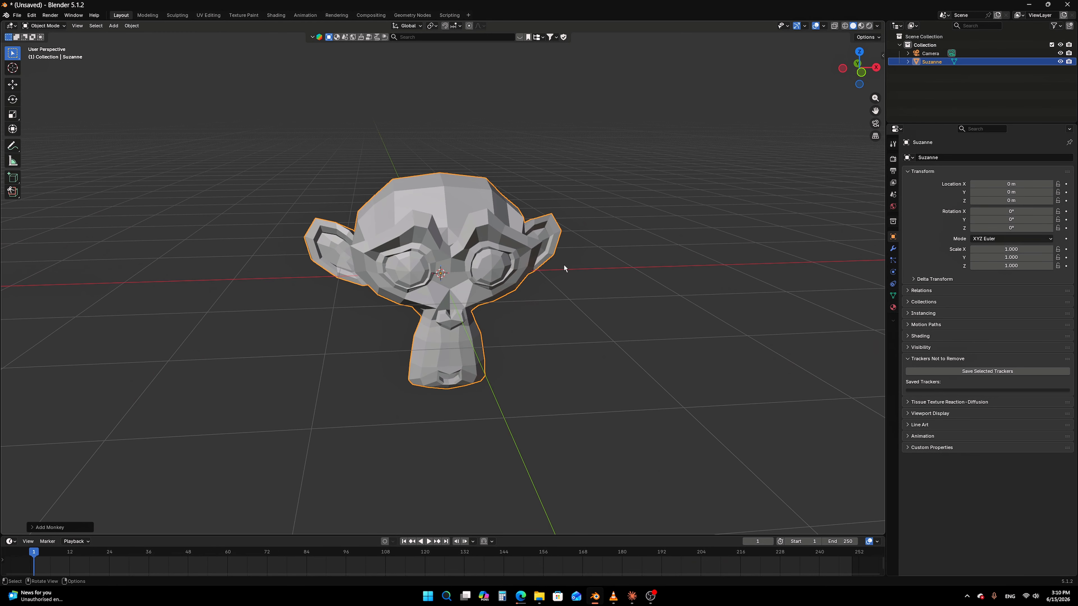
pyautogui.press('Delete')
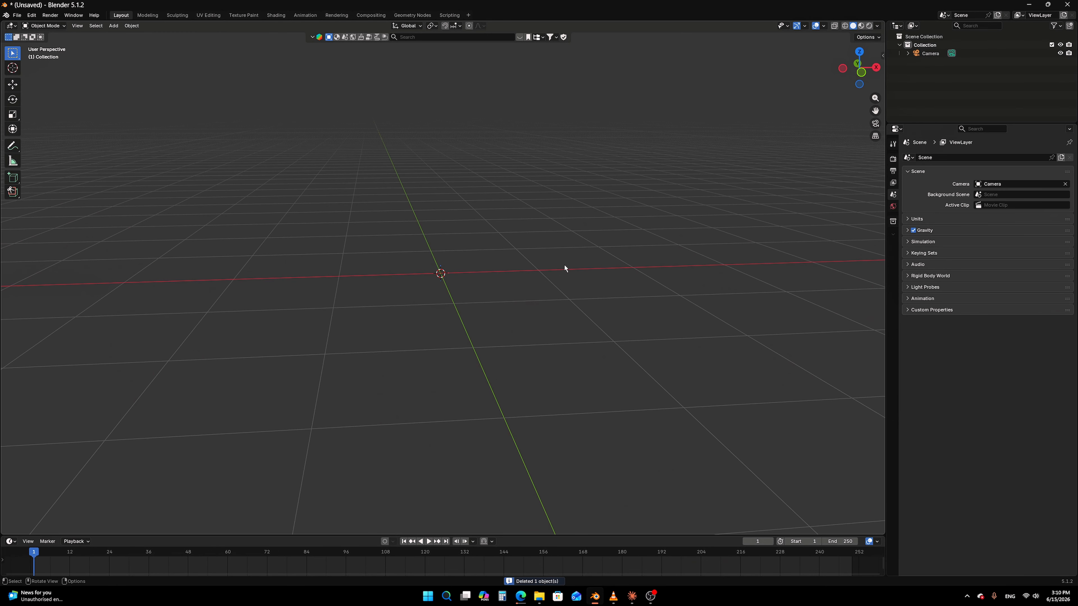
pyautogui.hotkey('shift', 'a')
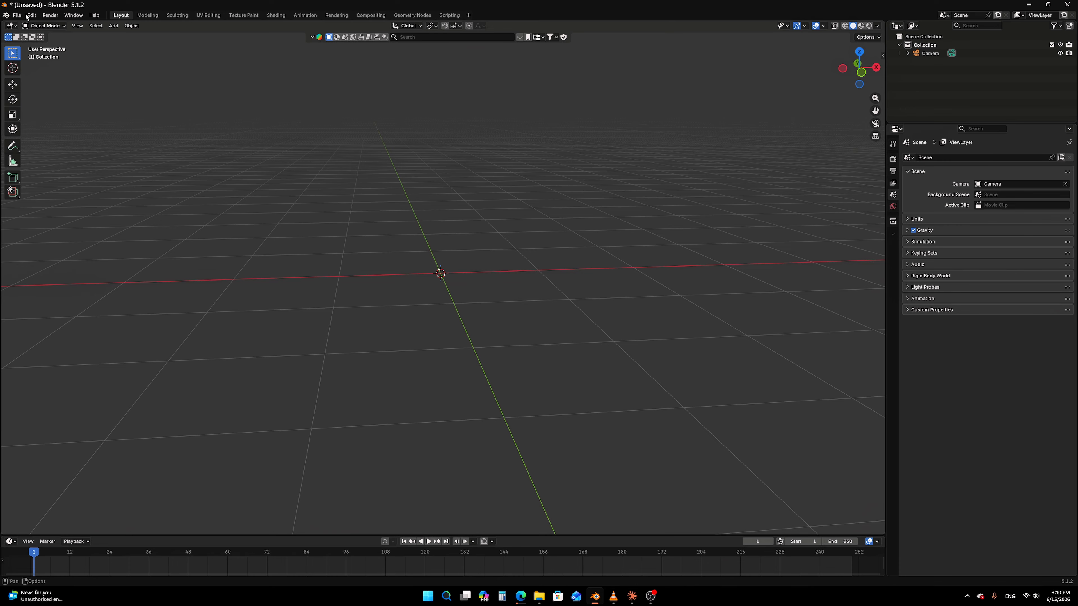
# Search the add-on preferences for "extra" and try switching the Extra Mesh Objects add-on on and back off
pyautogui.click(31, 16)
pyautogui.click(60, 124)
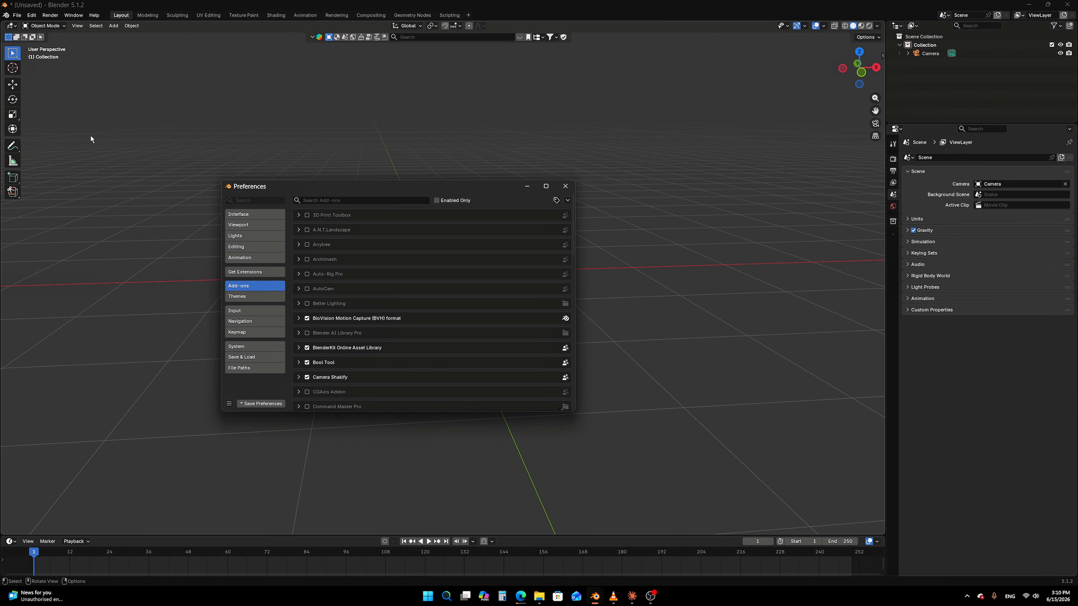
pyautogui.click(334, 200)
pyautogui.write('extra')
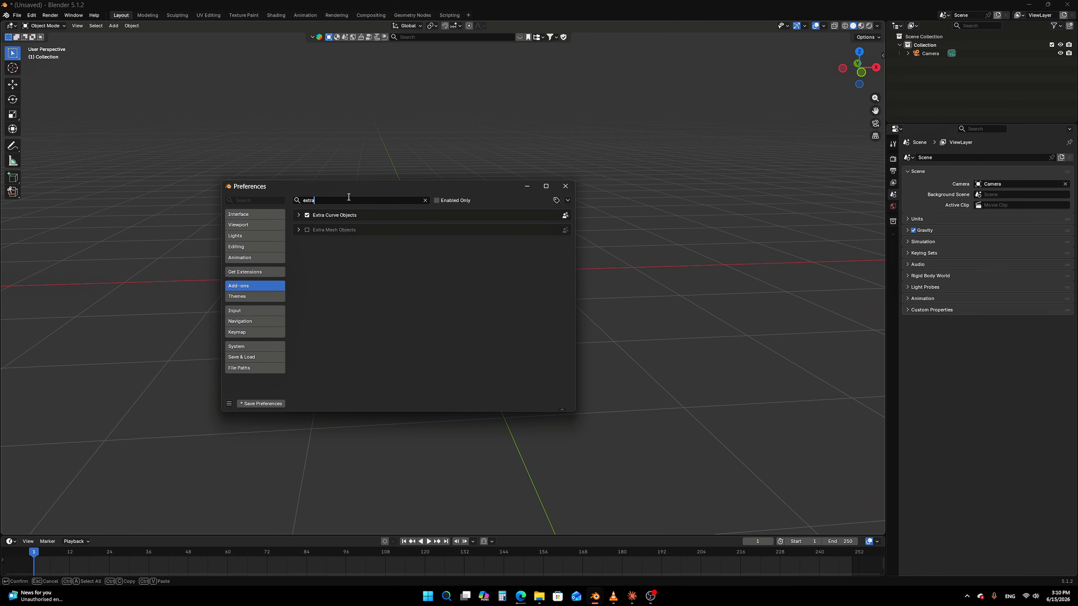
pyautogui.click(307, 229)
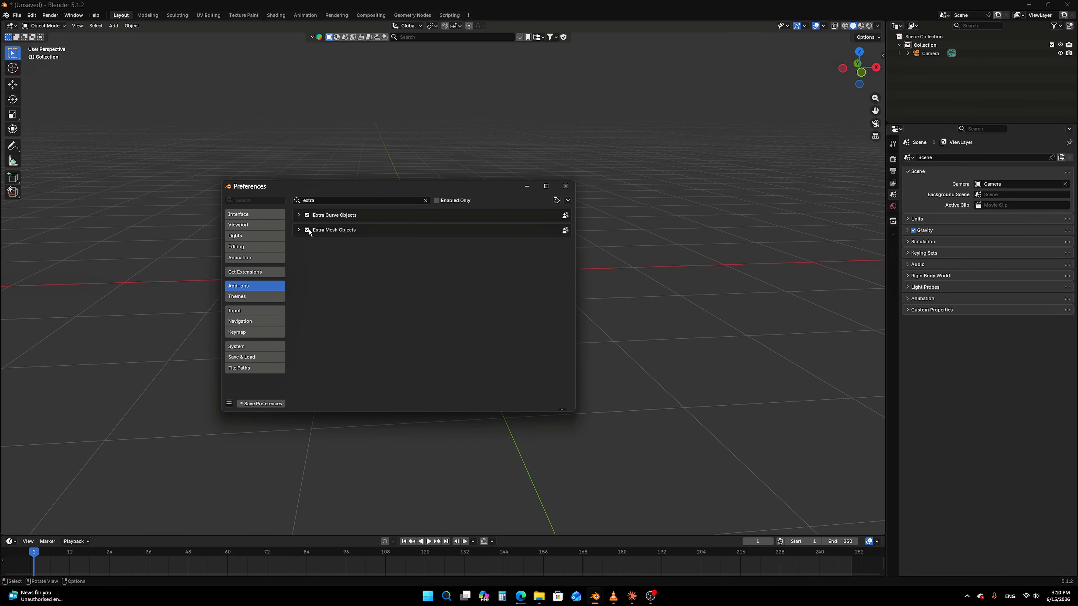
pyautogui.click(307, 230)
# Search the downloadable extensions in the preferences for "extra"
pyautogui.click(244, 275)
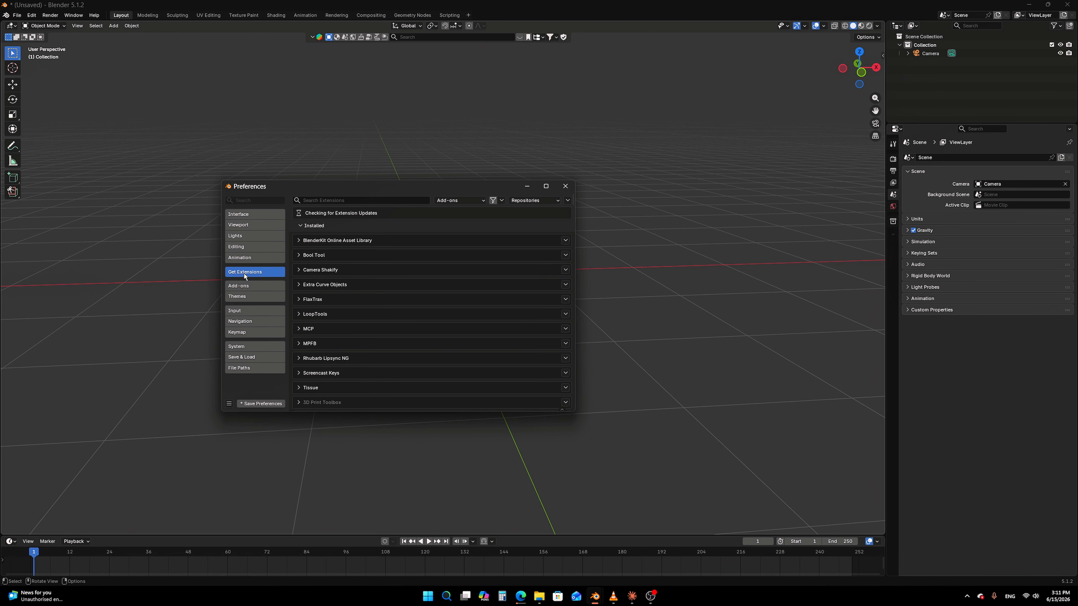
pyautogui.click(341, 199)
pyautogui.write('extra')
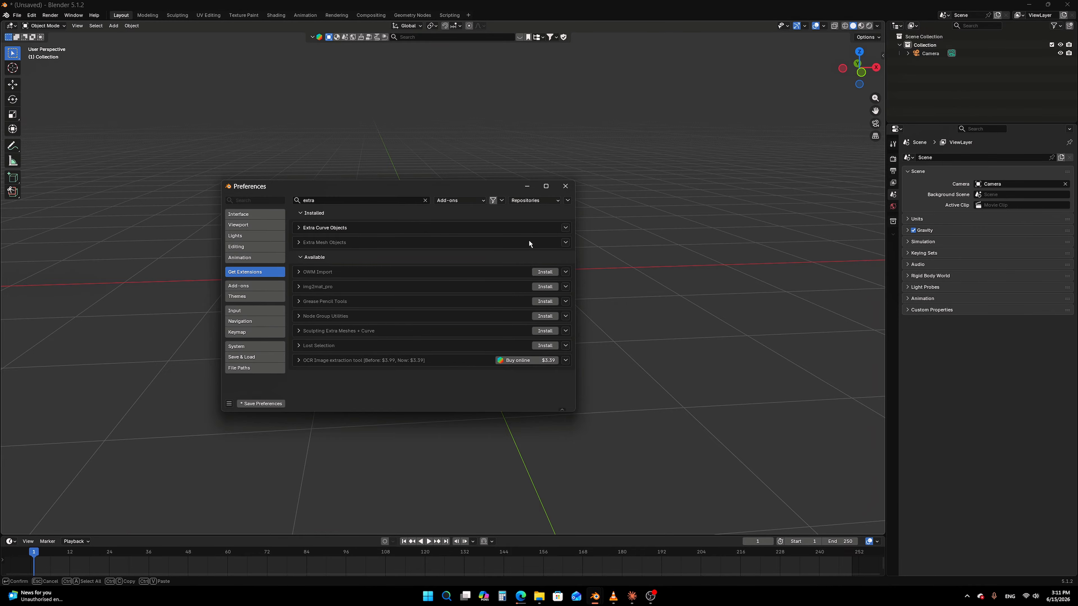
# Enable the installed Extra Mesh Objects add-on and save the preferences
pyautogui.click(252, 286)
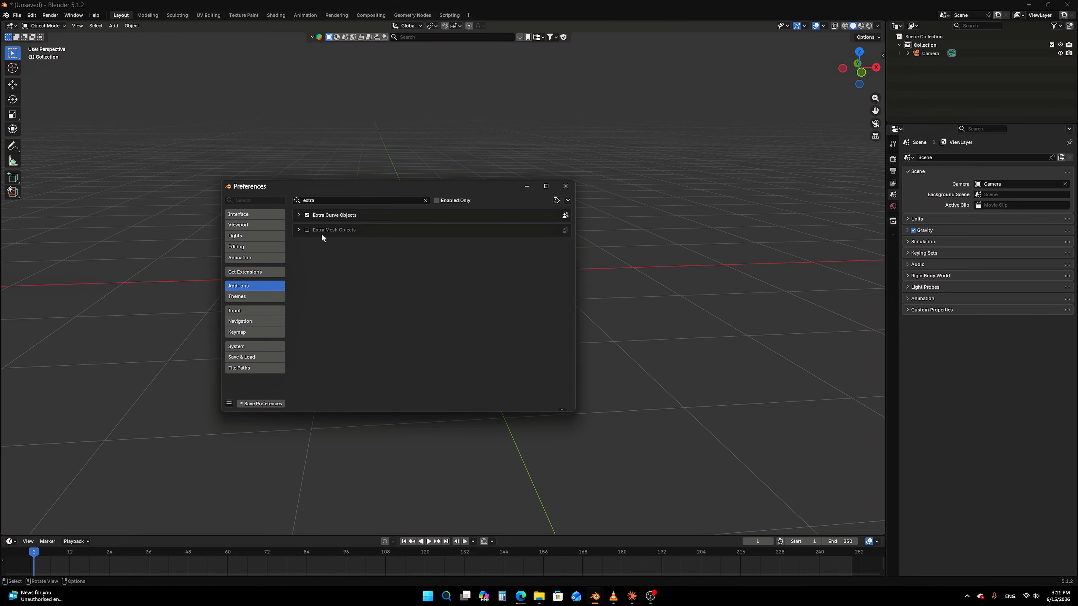
pyautogui.click(306, 230)
pyautogui.click(276, 404)
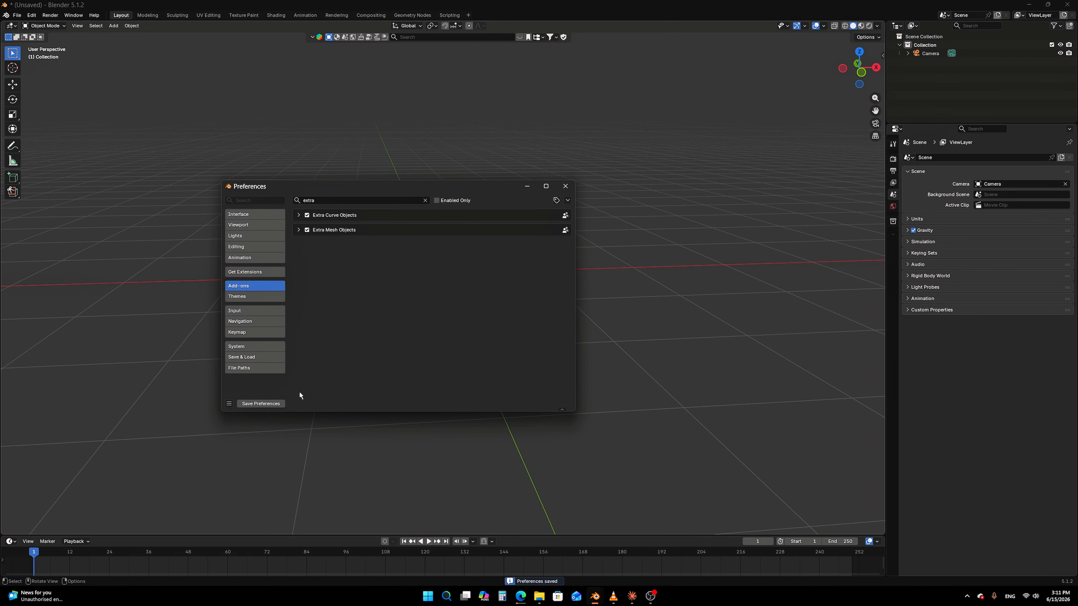
# Turn Auto-Save Preferences on and back off, and save and close the preferences
pyautogui.click(228, 403)
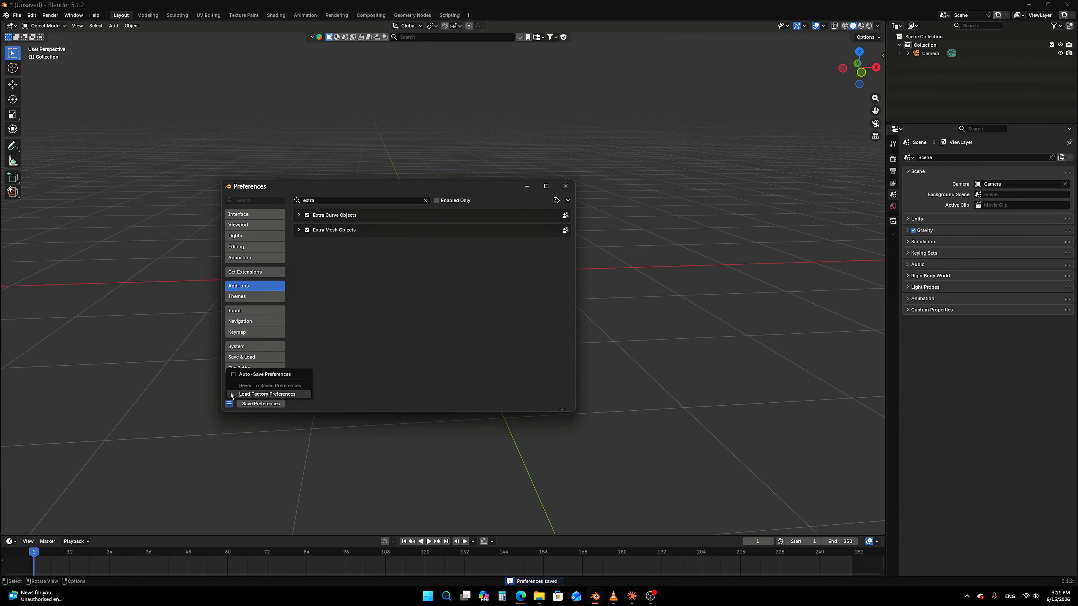
pyautogui.click(233, 376)
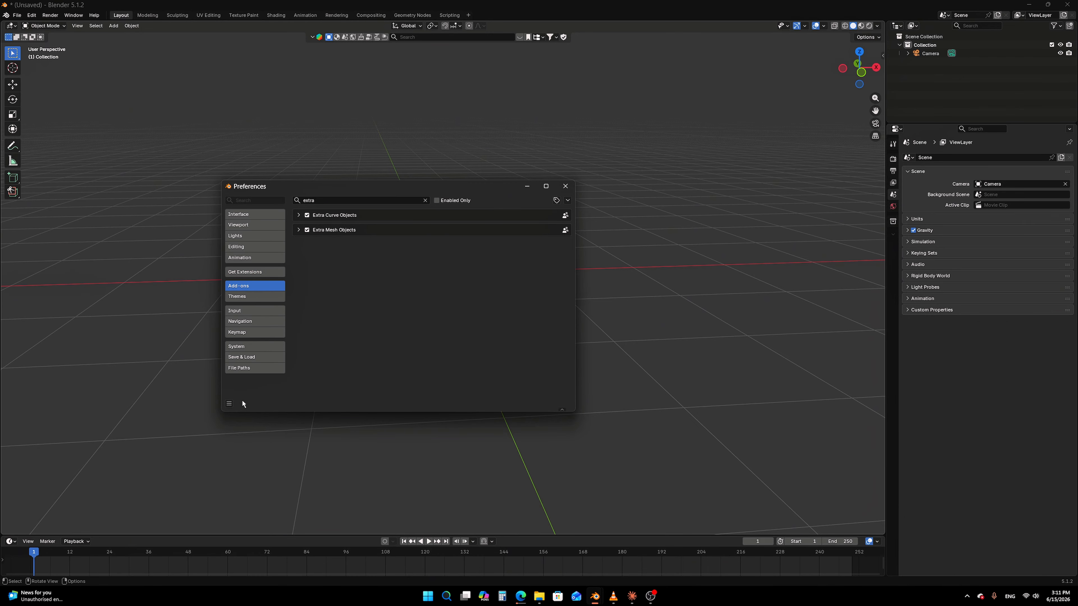
pyautogui.click(228, 403)
pyautogui.click(235, 367)
pyautogui.click(271, 404)
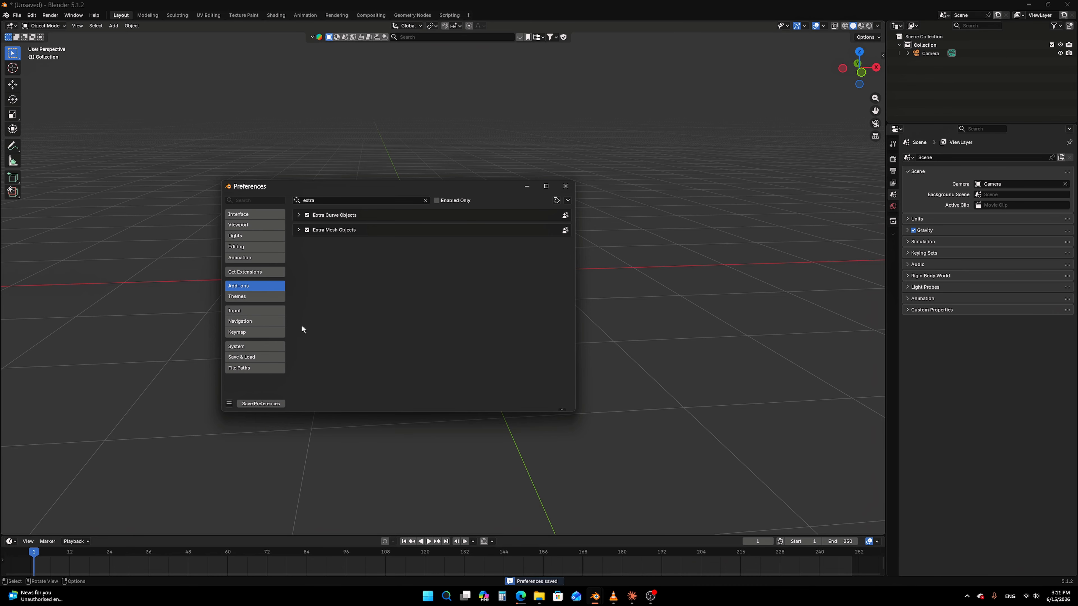
pyautogui.click(574, 187)
# Add a Round Cube mesh from the extra mesh objects at the world origin and view it up close
pyautogui.moveTo(568, 188); pyautogui.dragTo(505, 226, button='middle')
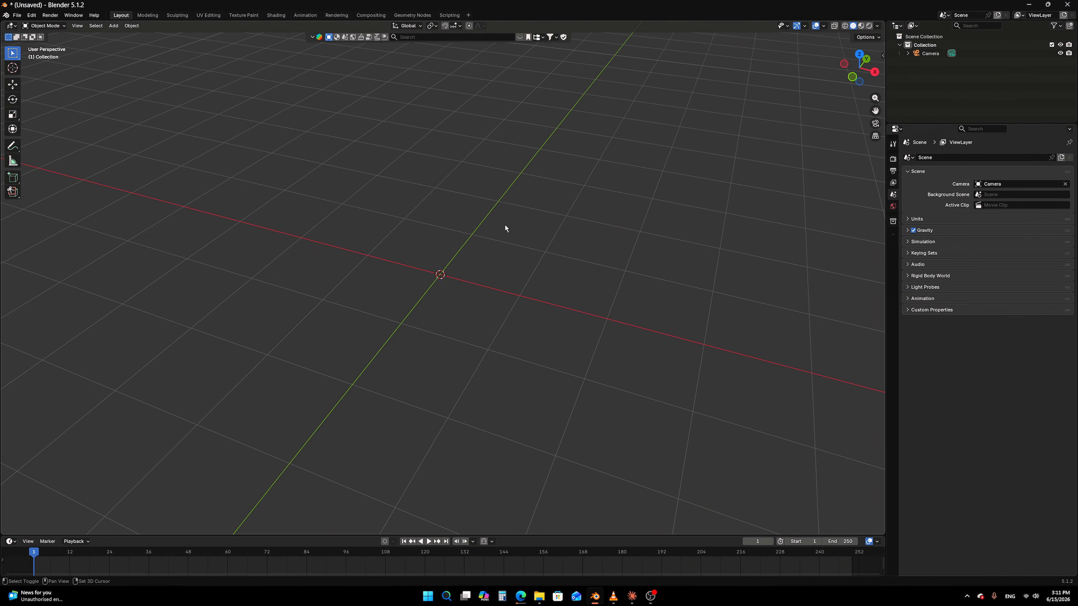
pyautogui.hotkey('shift', 'a')
pyautogui.moveTo(500, 227)
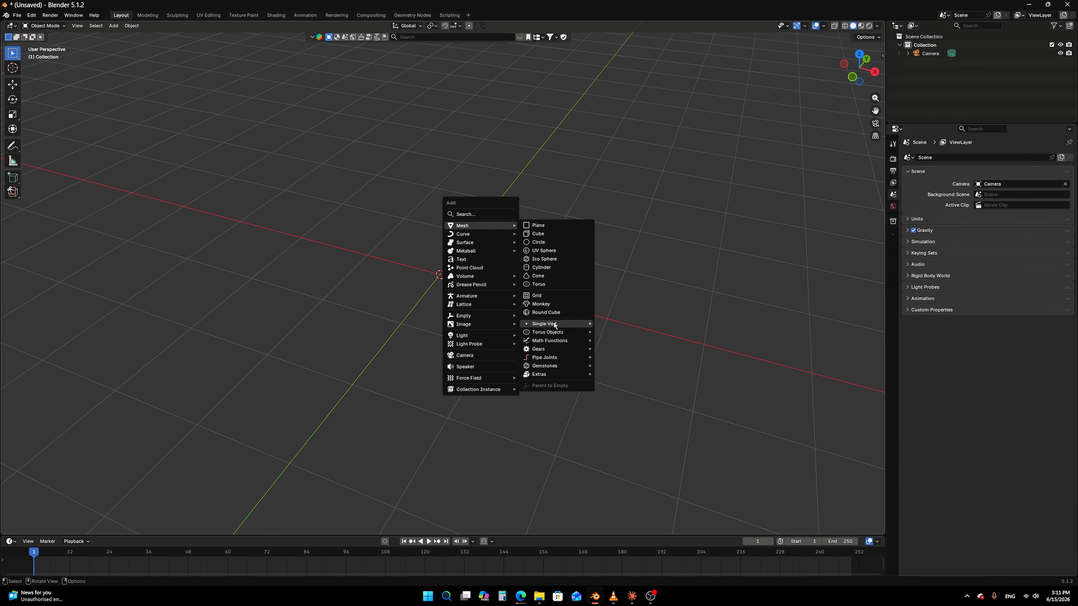
pyautogui.click(561, 312)
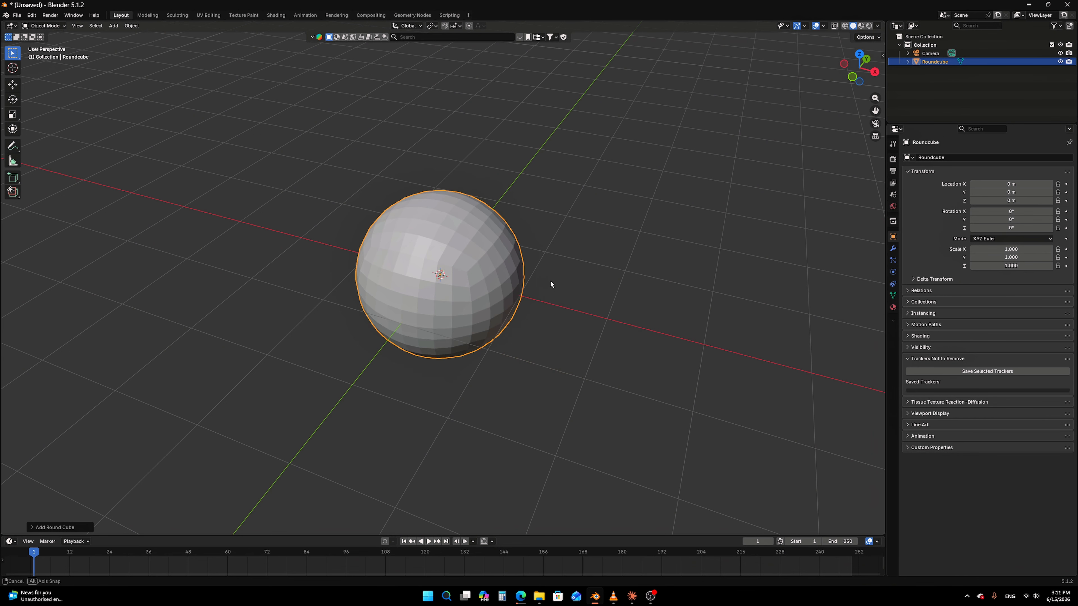
pyautogui.moveTo(550, 282); pyautogui.dragTo(507, 250, button='middle')
pyautogui.scroll(3, 487, 255)
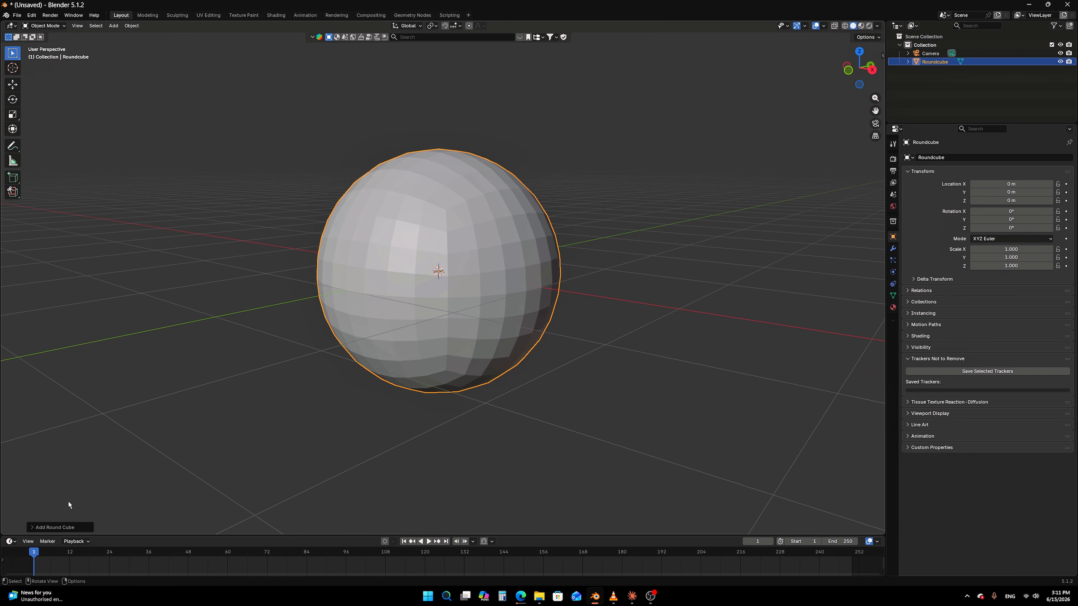
# Apply the Capsule, Clay Bar and Octahedron operator presets to the round cube in turn
pyautogui.click(42, 528)
pyautogui.click(105, 373)
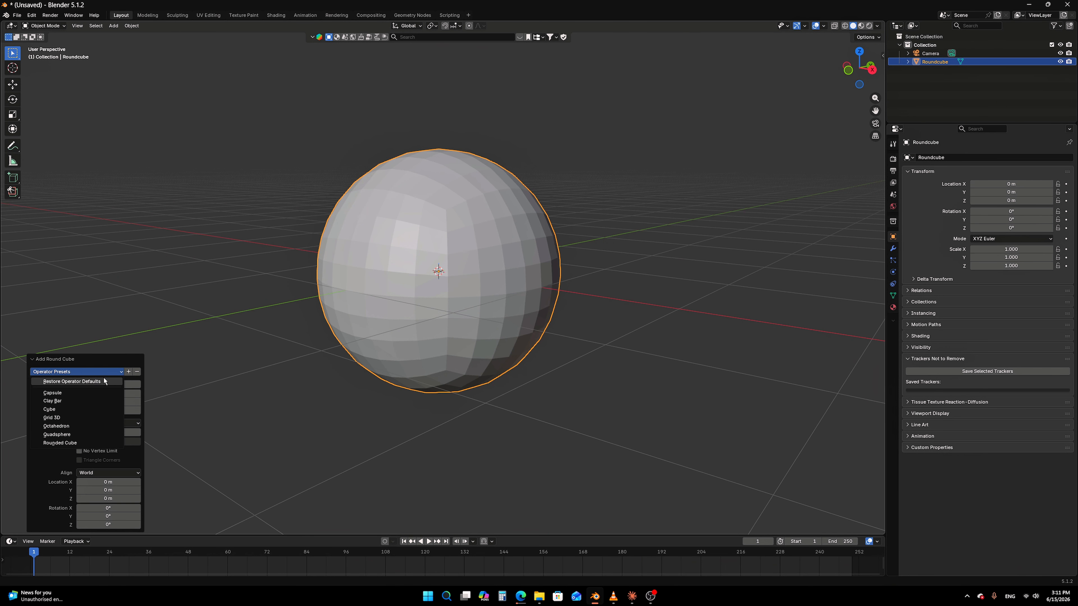
pyautogui.click(95, 393)
pyautogui.click(85, 372)
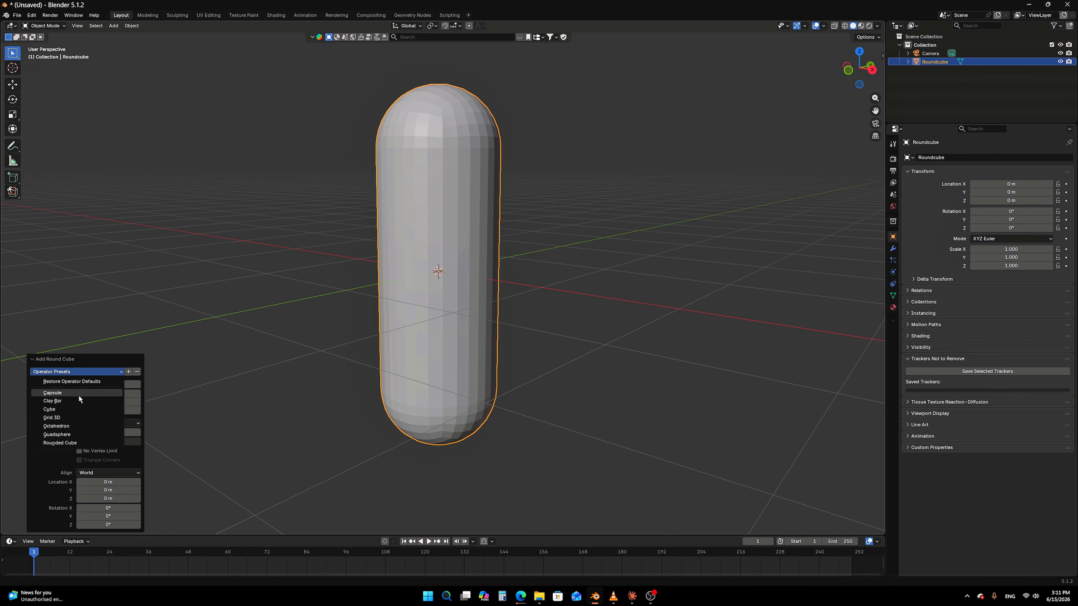
pyautogui.click(69, 402)
pyautogui.click(83, 372)
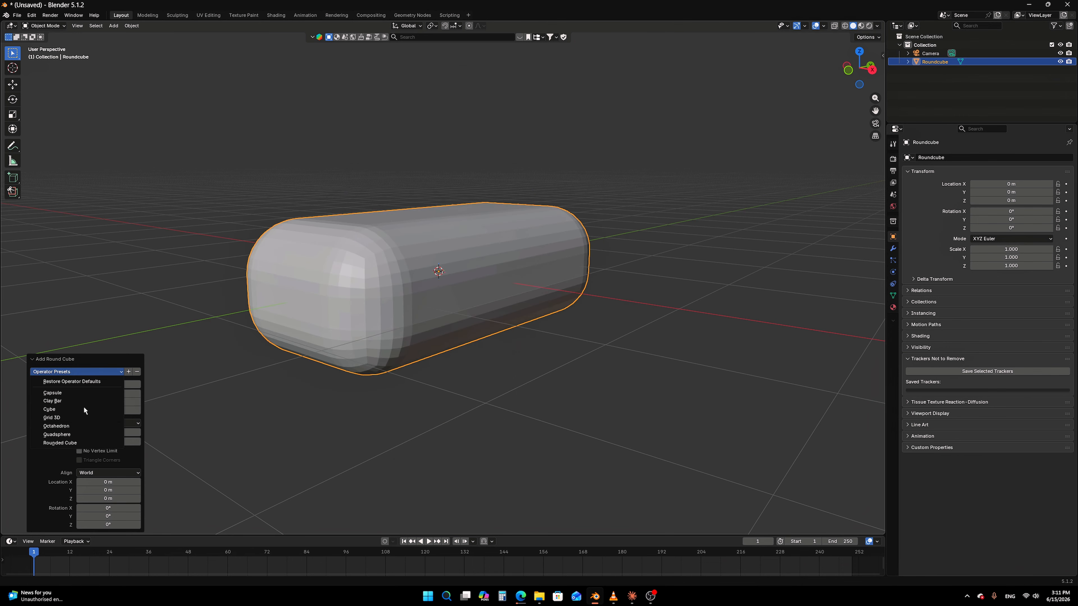
pyautogui.click(71, 427)
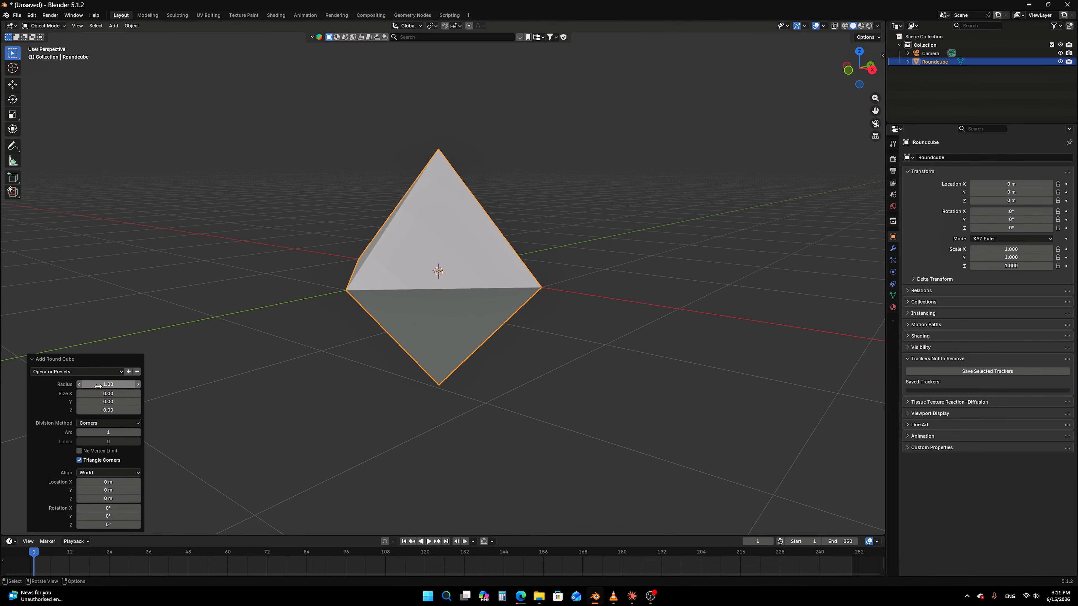
# Enlarge the octahedron's radius to 2.30, and delete the object from the scene
pyautogui.moveTo(95, 384); pyautogui.dragTo(117, 401)
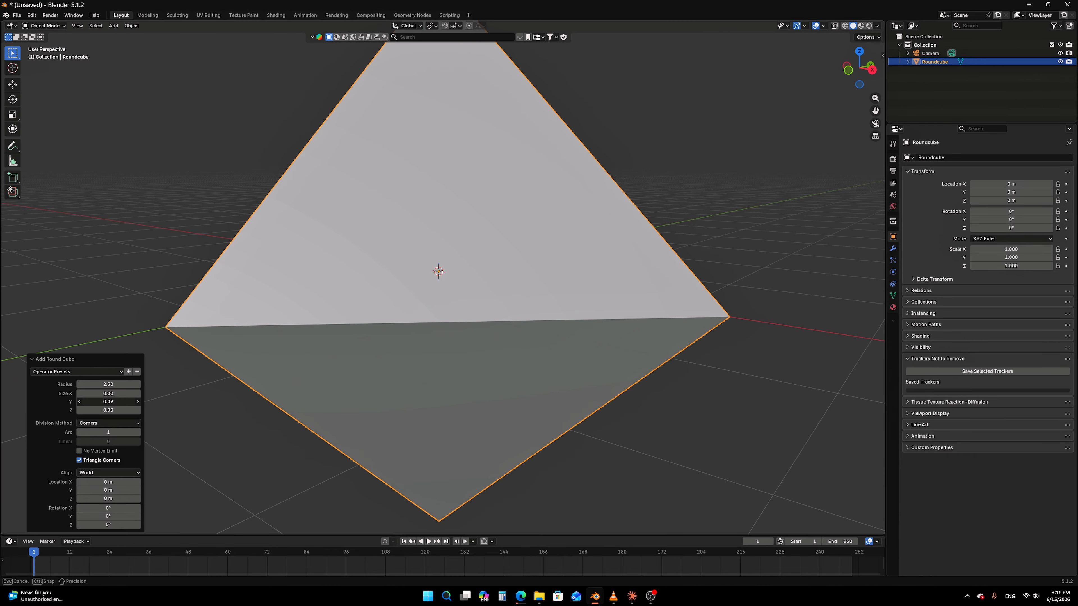
pyautogui.scroll(-3, 433, 302)
pyautogui.press('x')
pyautogui.click(432, 302)
# Add a Twisted Torus from the torus objects, view it from another side and delete it
pyautogui.hotkey('shift', 'a')
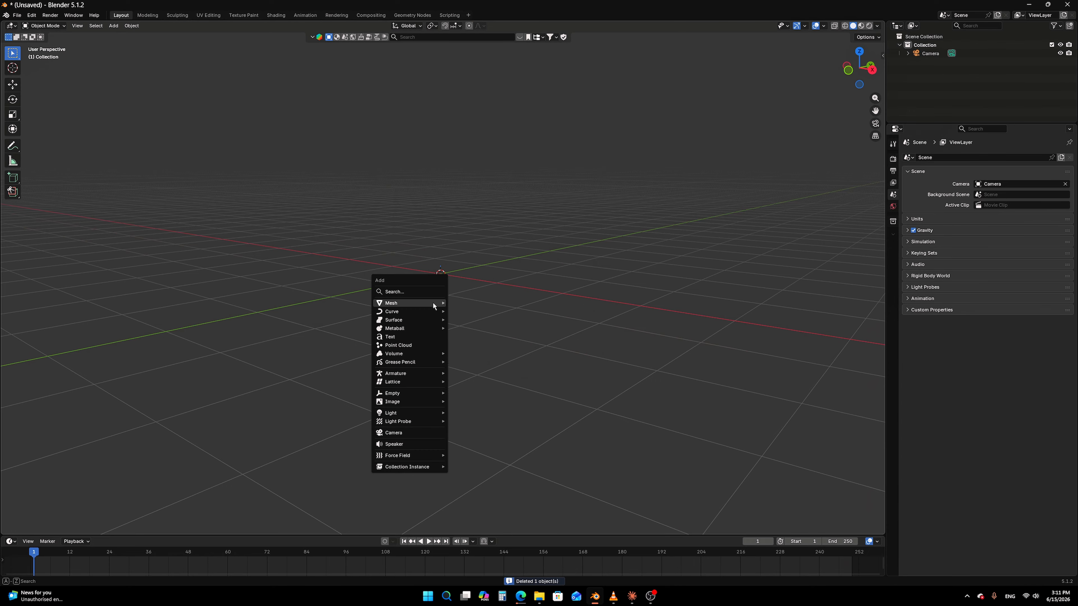
pyautogui.moveTo(433, 303)
pyautogui.moveTo(490, 402)
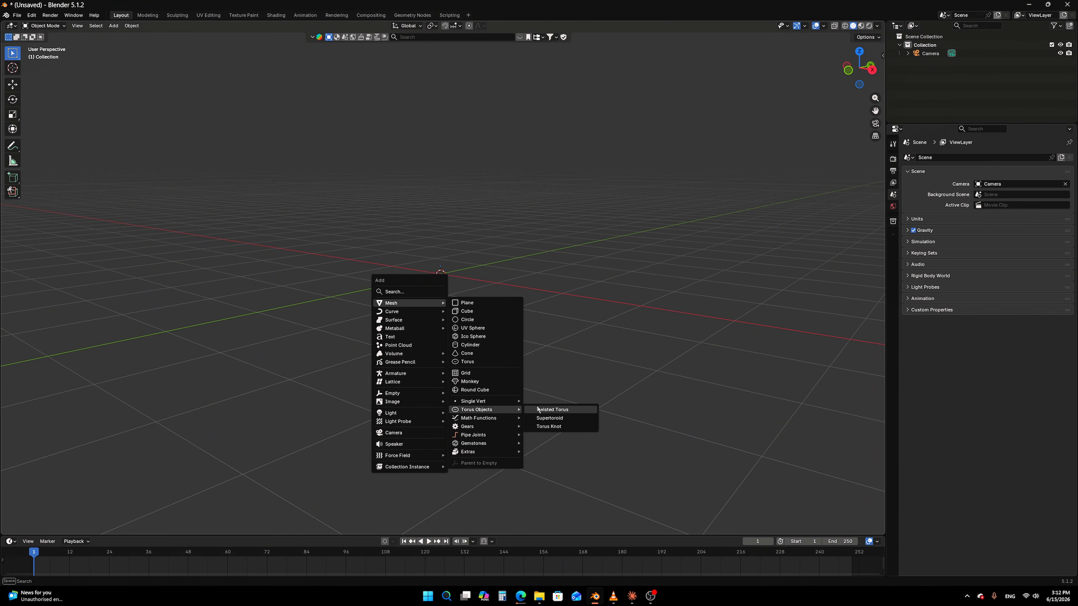
pyautogui.click(556, 409)
pyautogui.moveTo(513, 339); pyautogui.dragTo(832, 275, button='middle')
pyautogui.press('x')
pyautogui.click(510, 282)
# Add a gear mesh from the extra mesh objects, look at it and delete it
pyautogui.hotkey('shift', 'a')
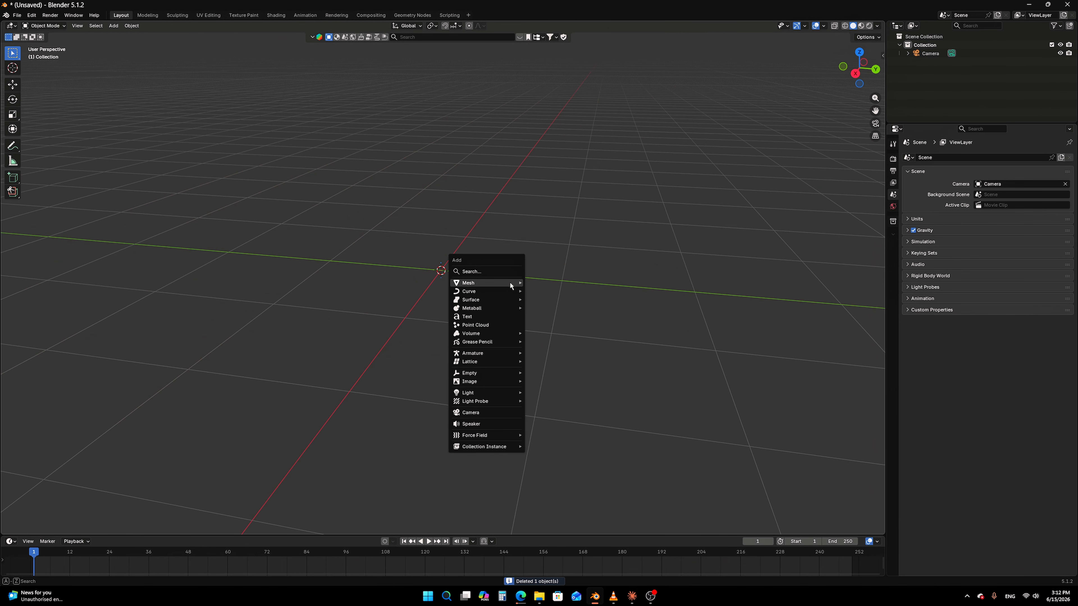
pyautogui.moveTo(509, 283)
pyautogui.moveTo(576, 407)
pyautogui.click(625, 407)
pyautogui.moveTo(625, 407); pyautogui.dragTo(587, 351, button='middle')
pyautogui.press('Delete')
# Add an Elbow Joint from the pipe joints at the world origin, view it and delete it
pyautogui.hotkey('shift', 'a')
pyautogui.moveTo(588, 348)
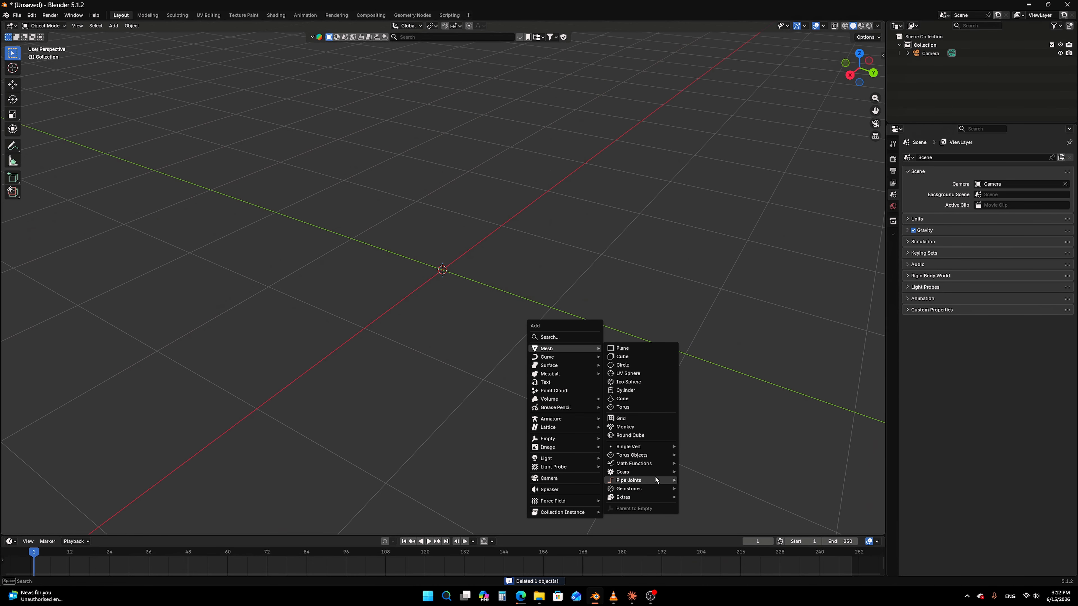
pyautogui.moveTo(655, 480)
pyautogui.click(698, 480)
pyautogui.scroll(-5, 562, 344)
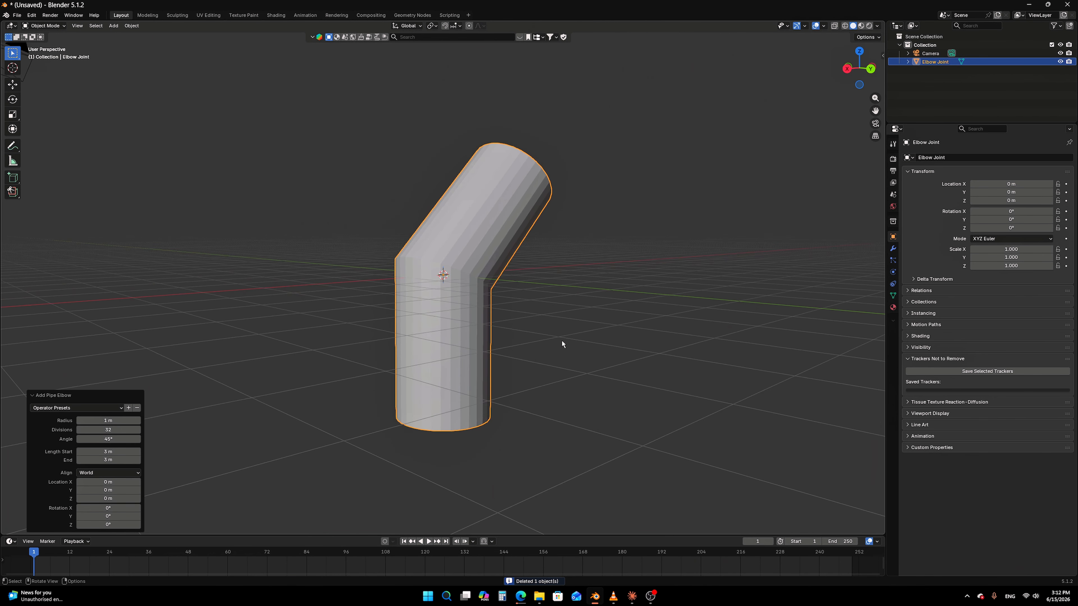
pyautogui.scroll(2, 547, 339)
pyautogui.press('Delete')
pyautogui.moveTo(454, 306); pyautogui.dragTo(537, 318, button='middle')
pyautogui.hotkey('shift', 'a')
pyautogui.moveTo(538, 317)
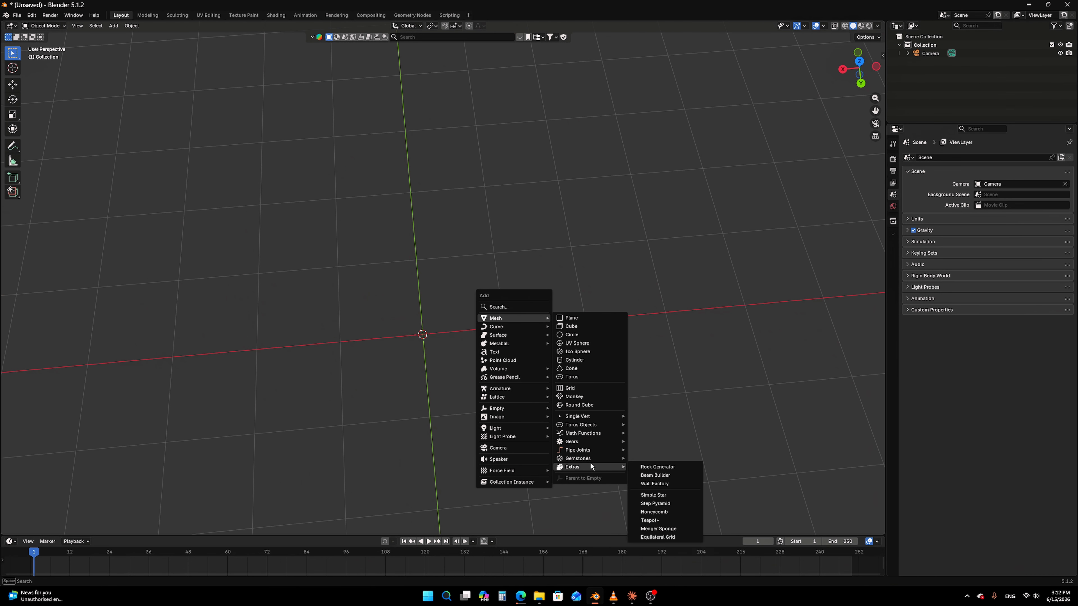
pyautogui.moveTo(590, 449)
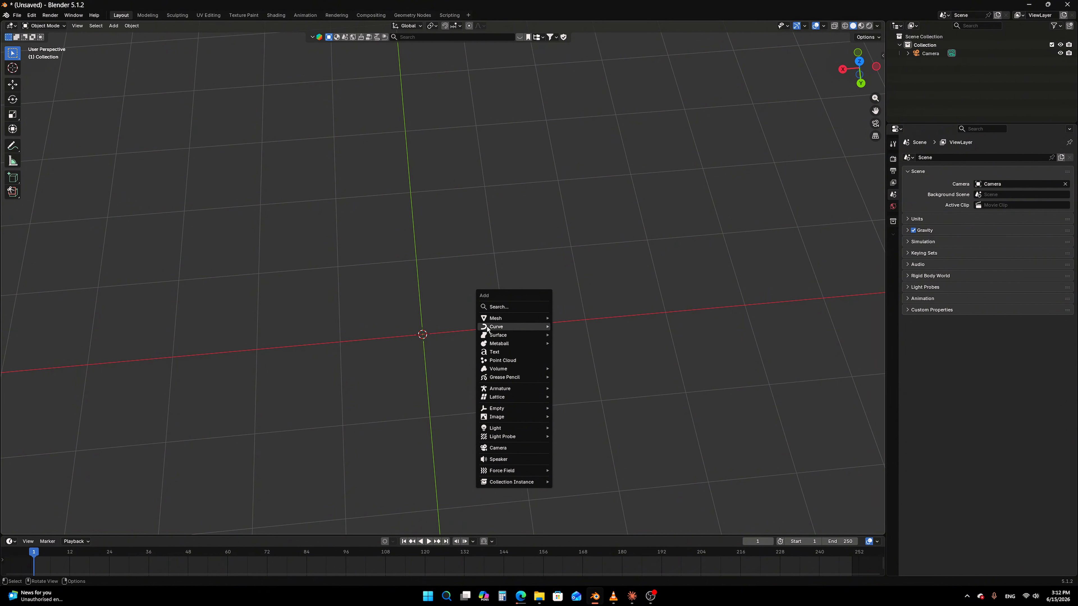
pyautogui.click(437, 295)
# Add a 2 m cube mesh at the world origin and enter Edit Mode on it
pyautogui.moveTo(436, 298); pyautogui.dragTo(592, 261, button='middle')
pyautogui.hotkey('shift', 'a')
pyautogui.moveTo(497, 262)
pyautogui.click(537, 271)
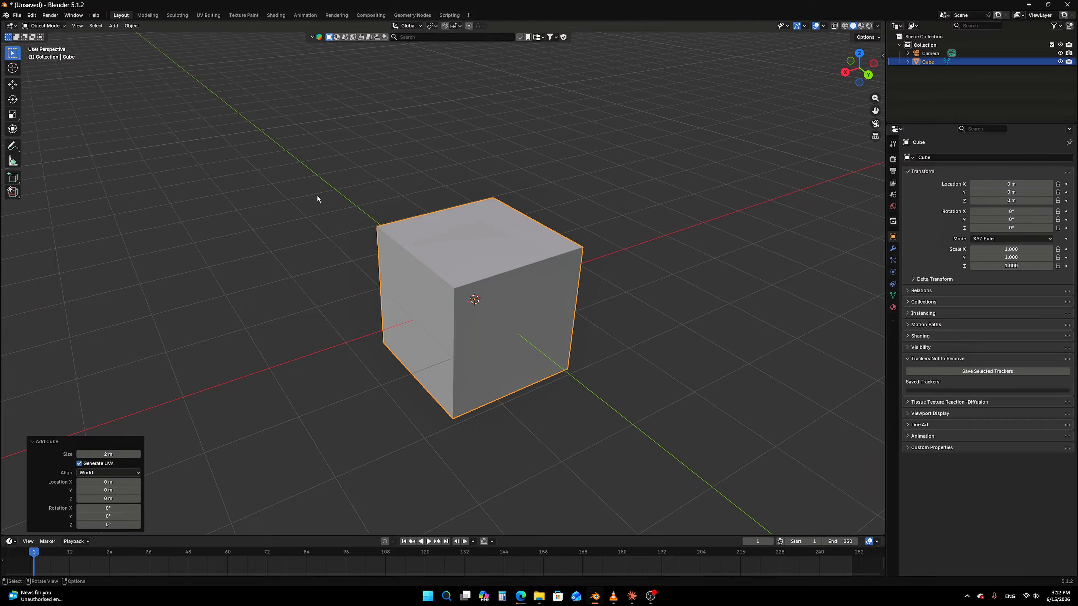
pyautogui.press('Tab')
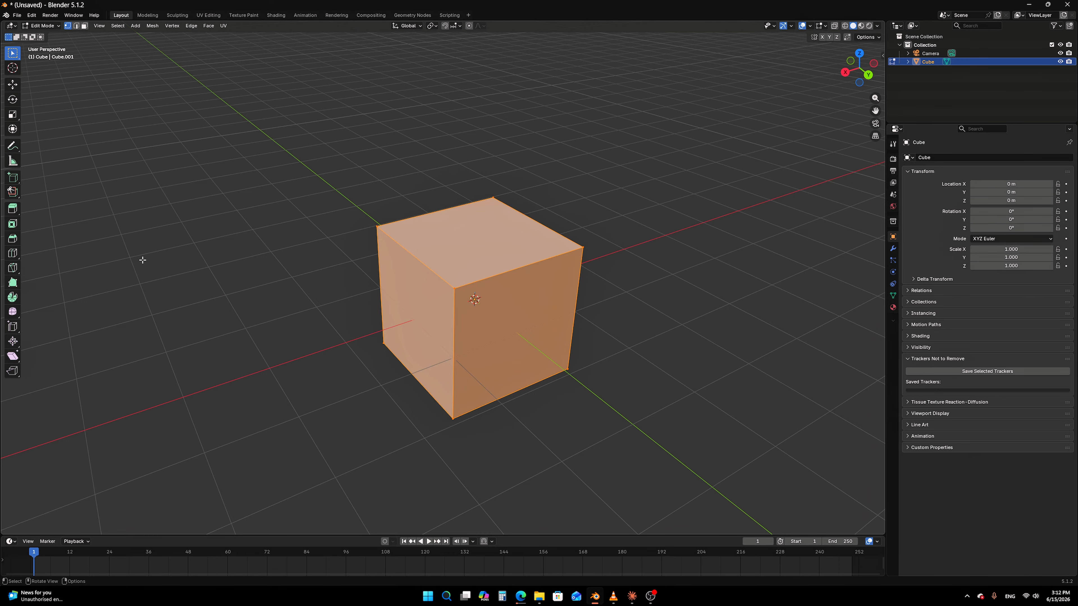
# Try selecting individual corner vertices of the cube, clear the selection and view the cube from several sides
pyautogui.moveTo(273, 264); pyautogui.dragTo(555, 225, button='middle')
pyautogui.click(697, 289)
pyautogui.moveTo(698, 289); pyautogui.dragTo(568, 281, button='middle')
pyautogui.scroll(3, 613, 263)
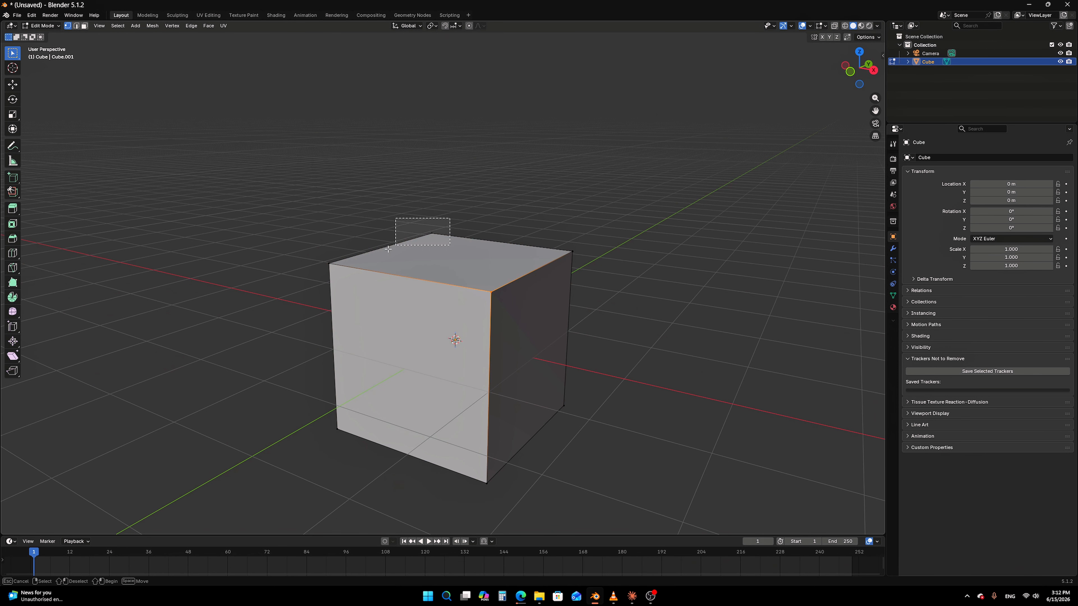
pyautogui.moveTo(467, 351); pyautogui.dragTo(487, 245, button='middle')
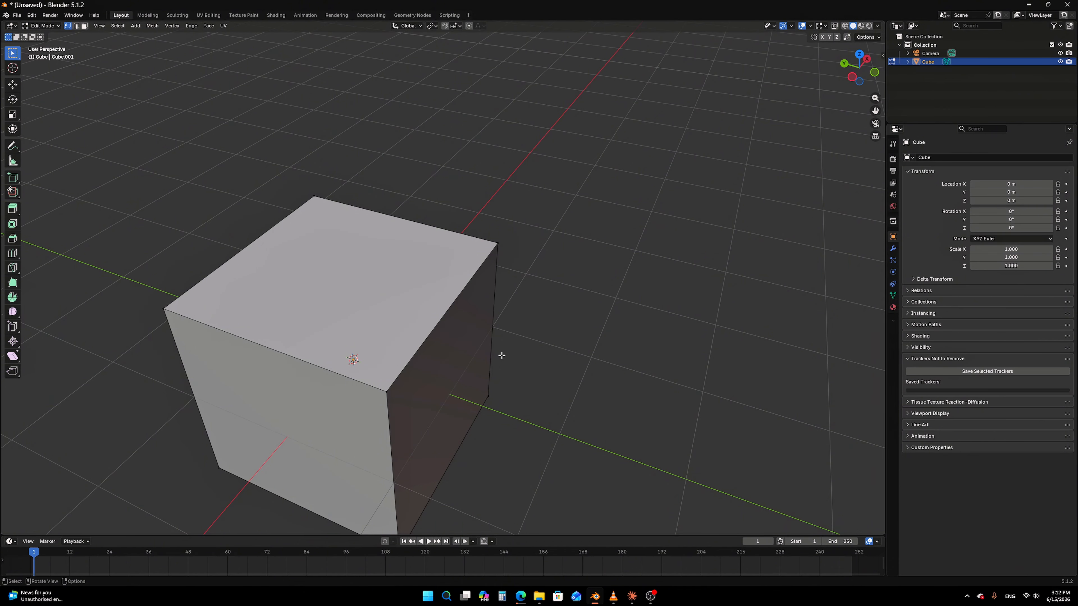
pyautogui.moveTo(443, 364)
pyautogui.mouseDown(button='middle')
pyautogui.moveTo(460, 347)
pyautogui.moveTo(438, 346)
pyautogui.mouseUp(button='middle')
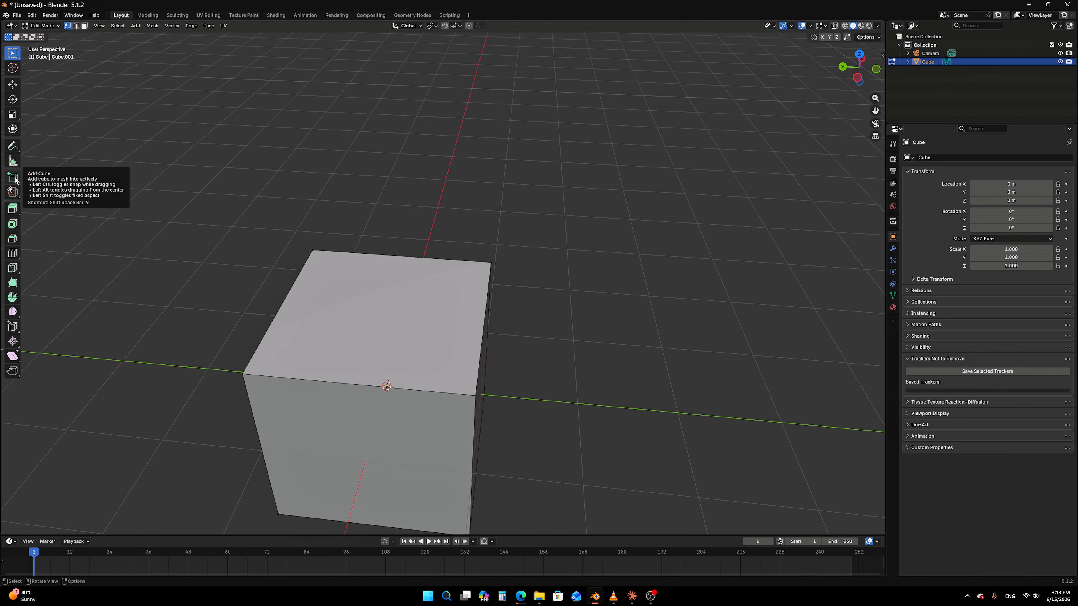
# Compare the tools available in Object Mode and Edit Mode by switching the cube between both modes, ending in Edit Mode
pyautogui.press('ctrl+KP_3')
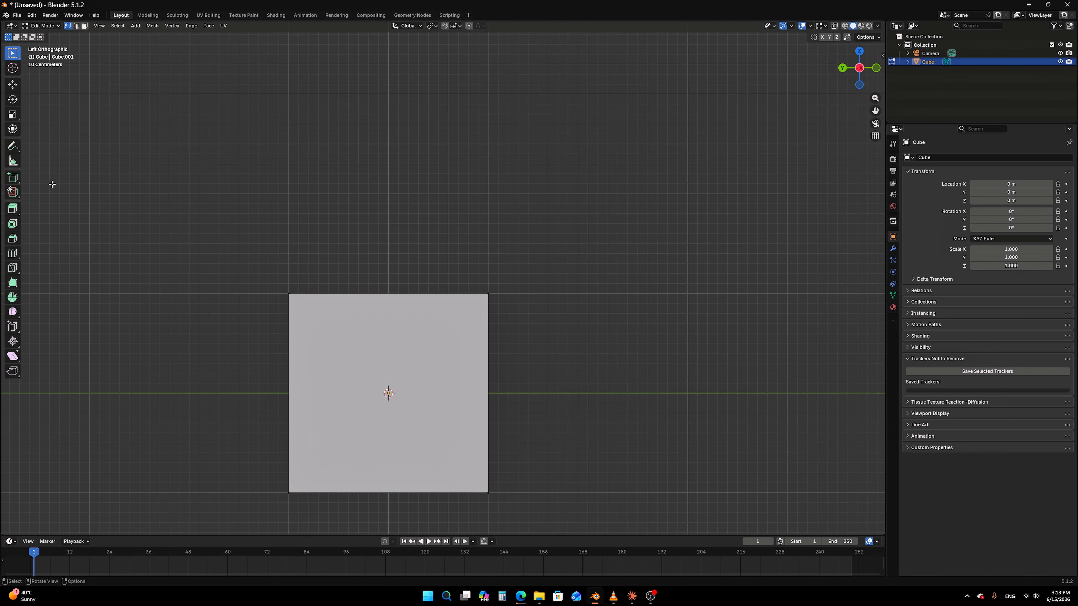
pyautogui.press('Tab')
pyautogui.moveTo(91, 182); pyautogui.dragTo(22, 162, button='middle')
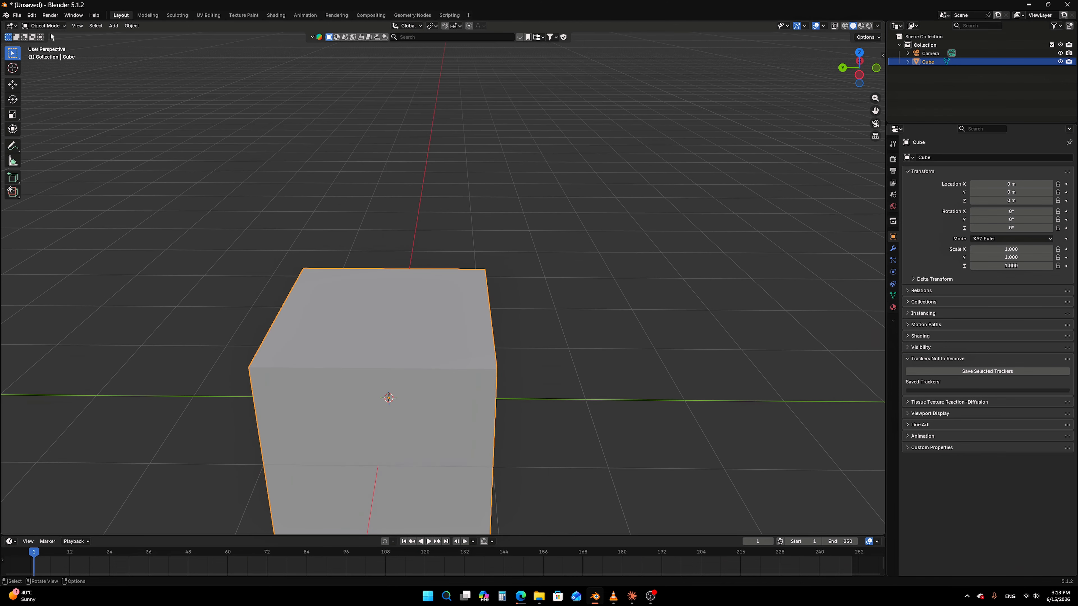
pyautogui.press('Tab')
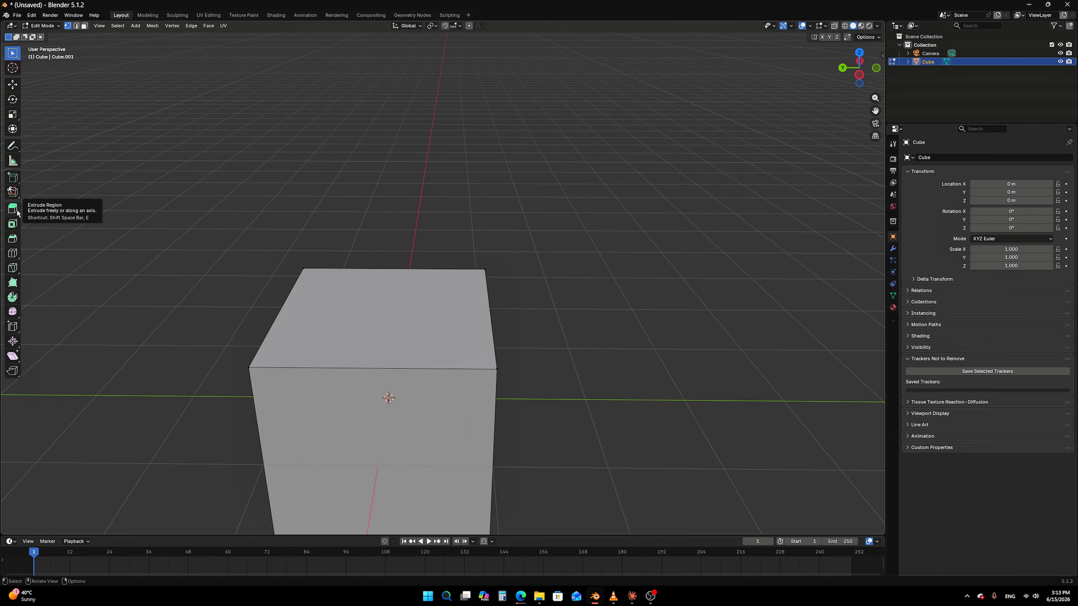
pyautogui.click(12, 209)
pyautogui.press('Tab')
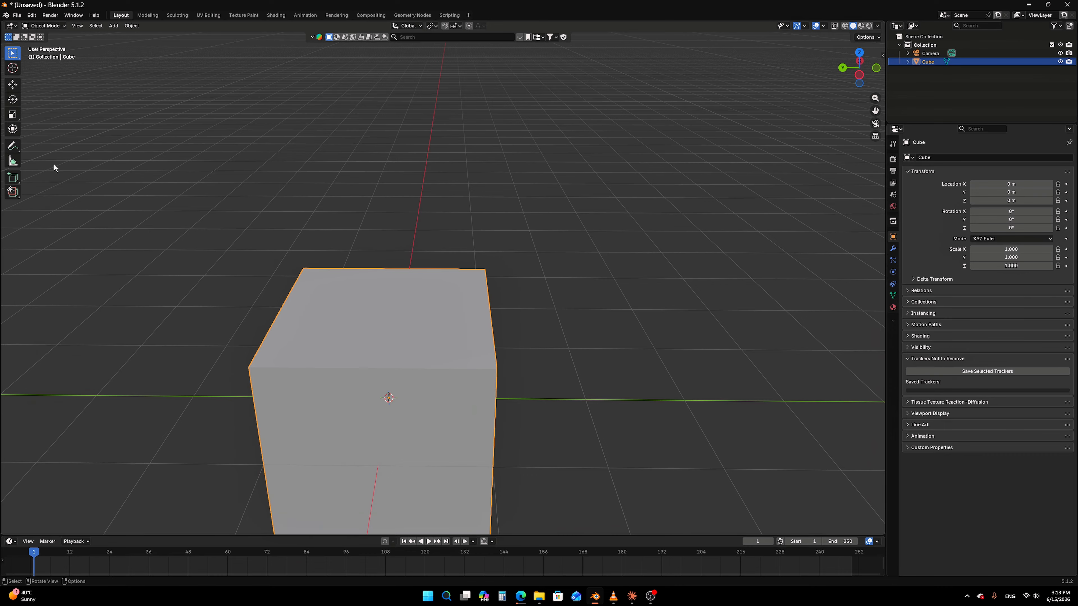
pyautogui.press('Tab')
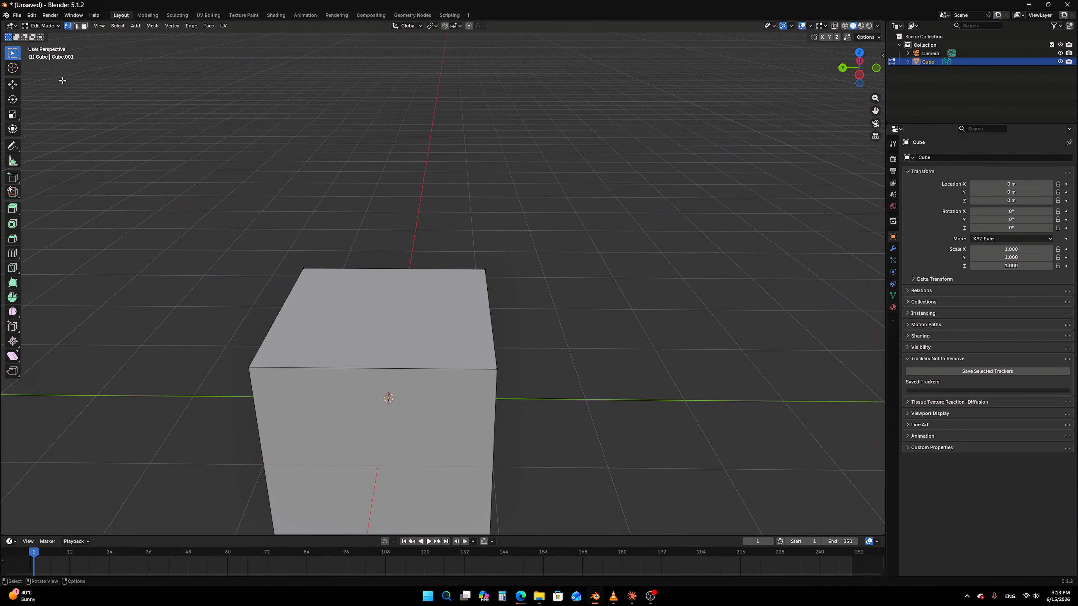
# Switch to edge selection mode, select one top edge of the cube and clear the selection
pyautogui.moveTo(382, 221); pyautogui.dragTo(534, 288, button='middle')
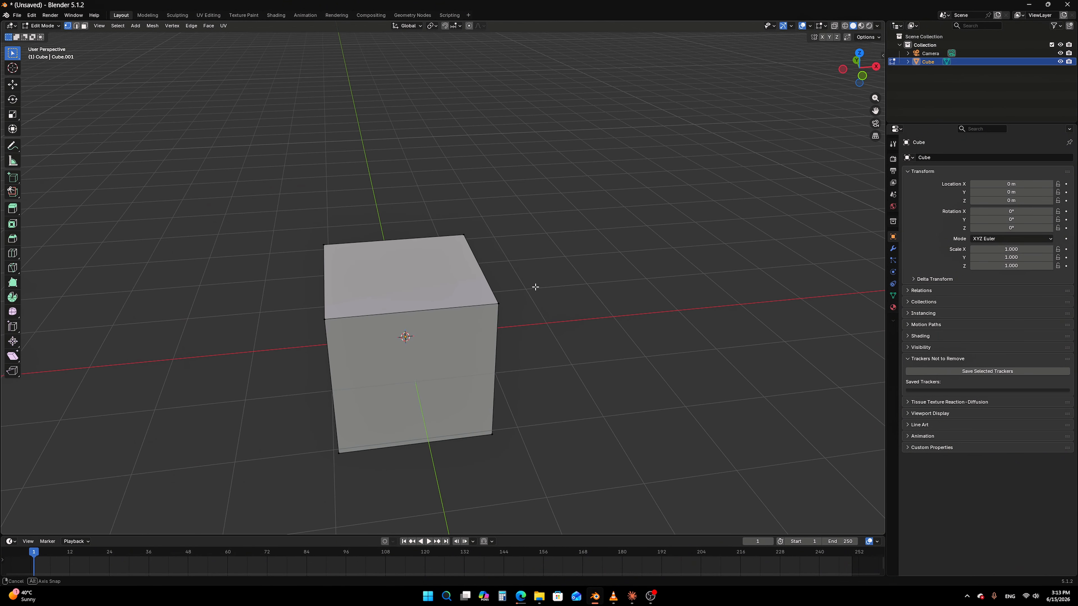
pyautogui.press('2')
pyautogui.press('3')
pyautogui.press('2')
pyautogui.click(470, 309)
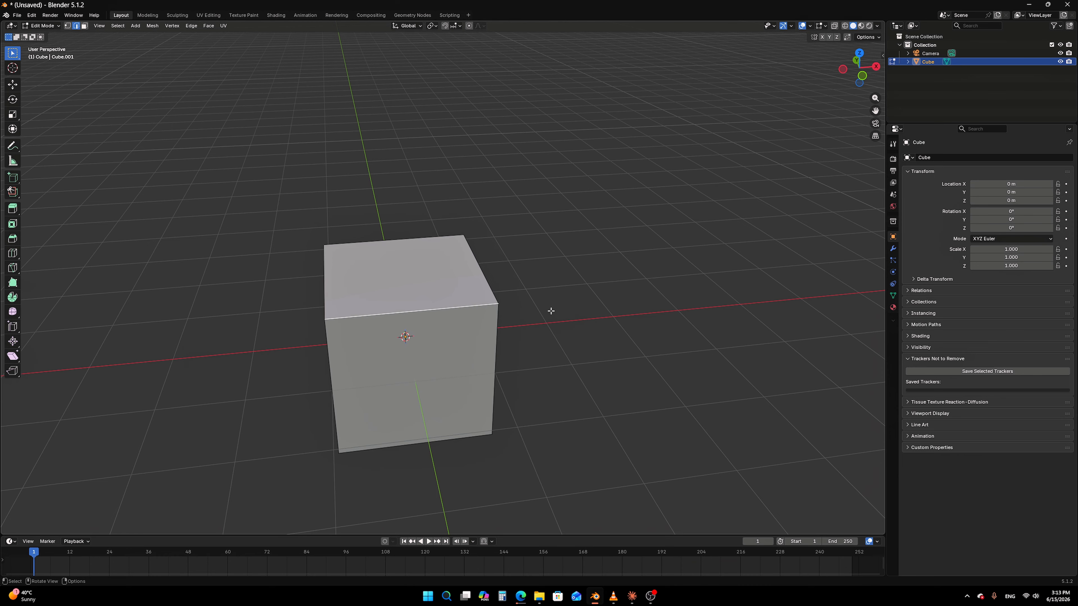
pyautogui.click(569, 304)
# Select a top edge of the cube and bevel it by about 0.782 m with 9 segments
pyautogui.scroll(2, 570, 303)
pyautogui.moveTo(569, 303); pyautogui.dragTo(606, 317, button='middle')
pyautogui.moveTo(560, 358); pyautogui.dragTo(553, 329, button='middle')
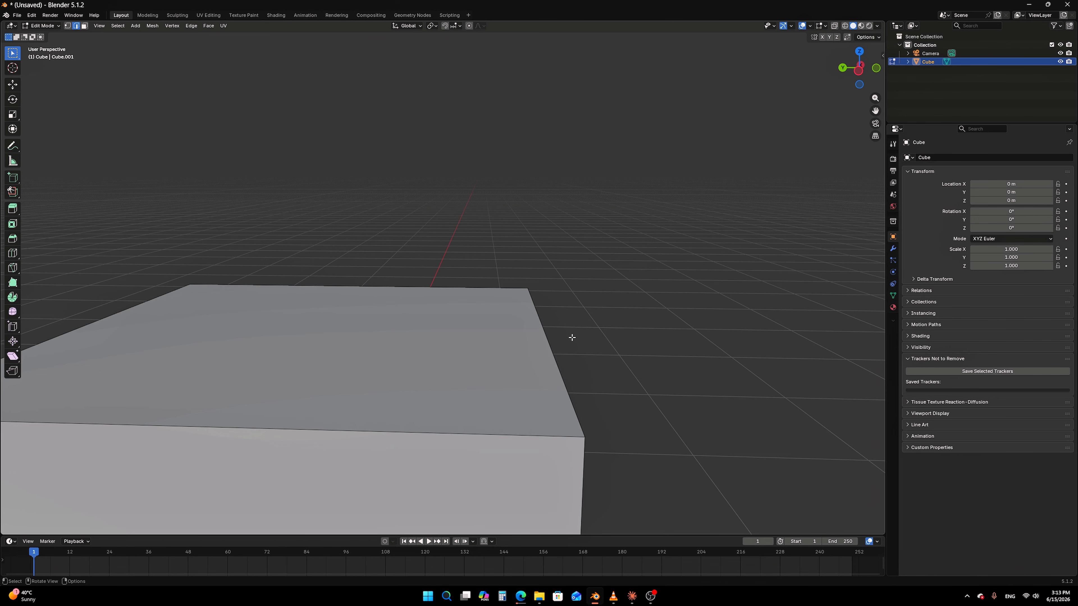
pyautogui.moveTo(571, 337)
pyautogui.mouseDown(button='middle')
pyautogui.moveTo(516, 329)
pyautogui.moveTo(569, 352)
pyautogui.mouseUp(button='middle')
pyautogui.click(487, 336)
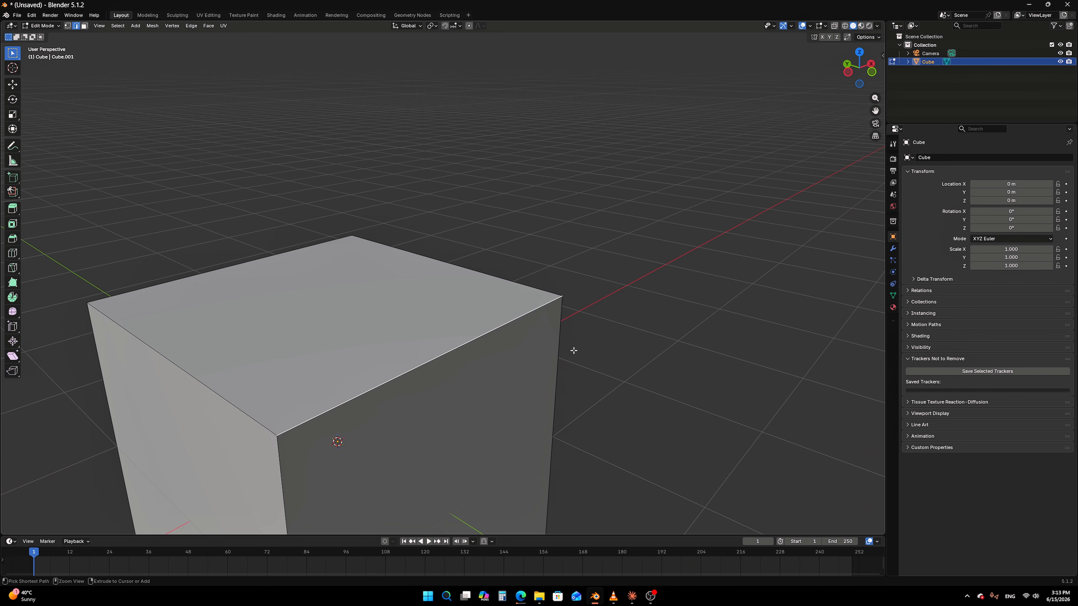
pyautogui.hotkey('ctrl', 'b')
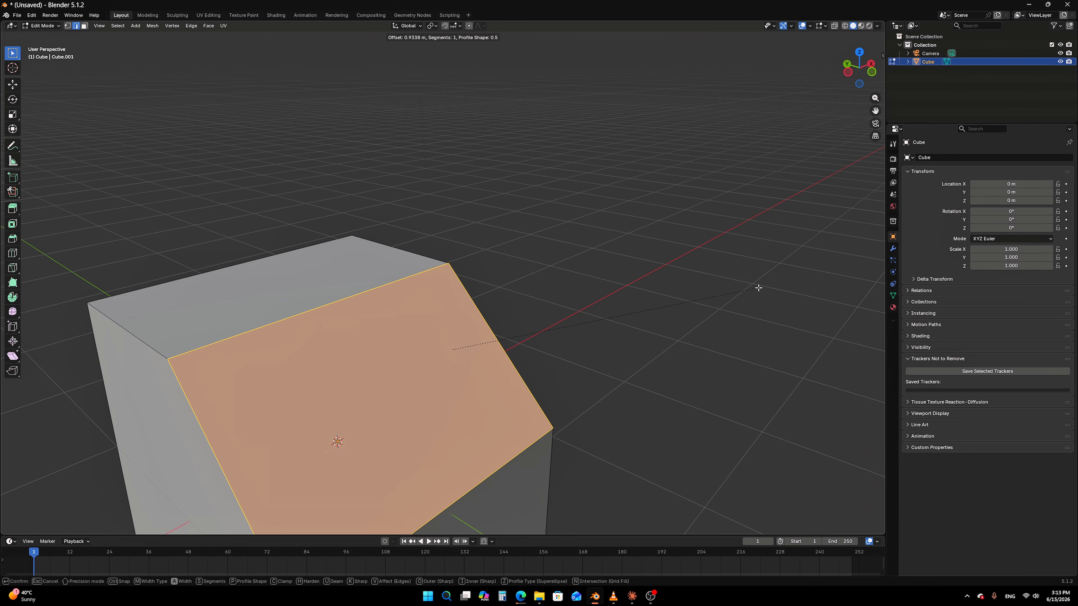
pyautogui.scroll(8, 759, 288)
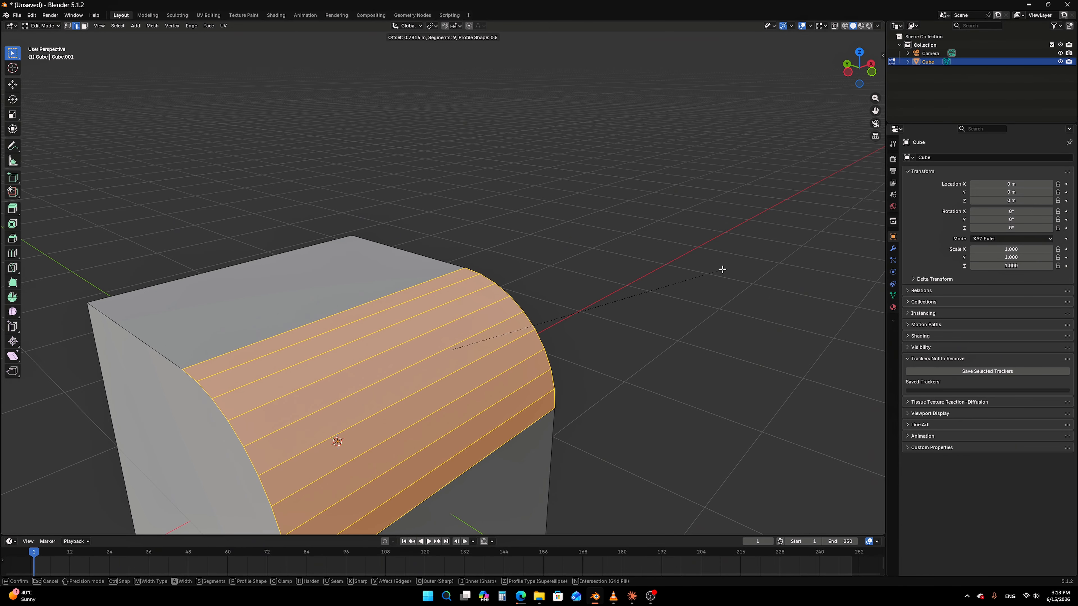
pyautogui.click(722, 269)
pyautogui.scroll(-3, 597, 315)
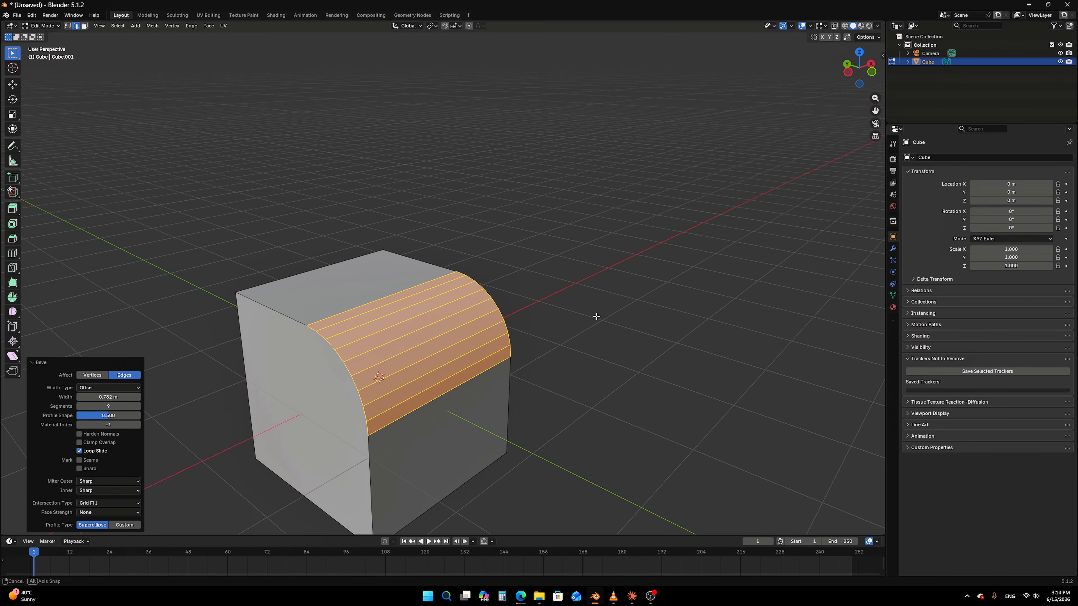
# Check the bevelled cube in Object Mode, return to Edit Mode and undo the bevel
pyautogui.moveTo(596, 315); pyautogui.dragTo(633, 329, button='middle')
pyautogui.scroll(4, 656, 306)
pyautogui.press('Tab')
pyautogui.scroll(4, 505, 346)
pyautogui.press('Tab')
pyautogui.scroll(-1, 513, 337)
pyautogui.scroll(2, 628, 321)
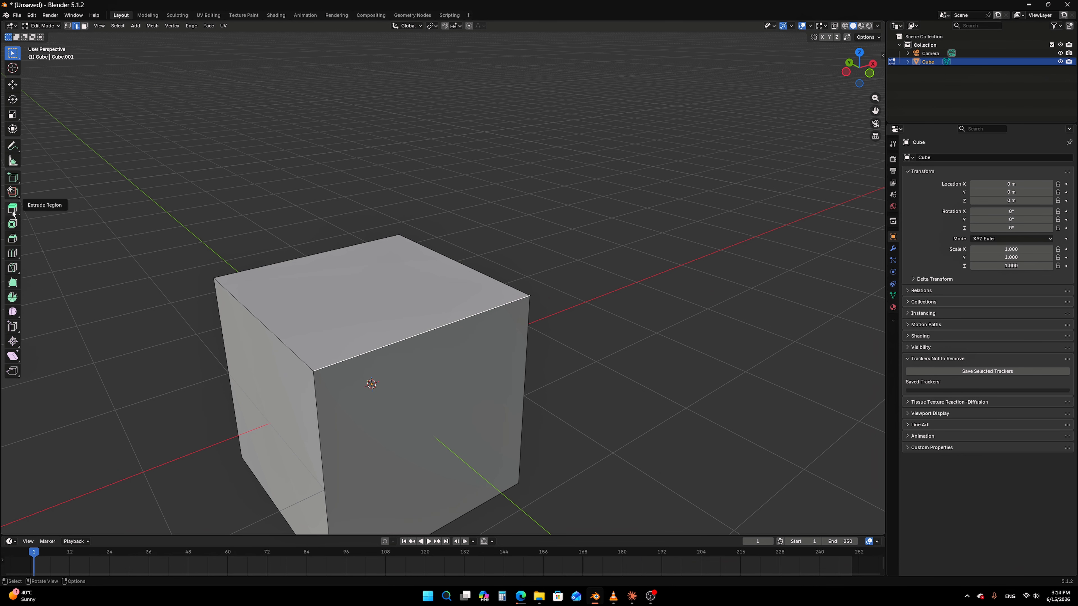
# Switch to face selection mode and select the cube's top face
pyautogui.scroll(-2, 459, 246)
pyautogui.moveTo(460, 245); pyautogui.dragTo(751, 283, button='middle')
pyautogui.press('3')
pyautogui.click(498, 285)
pyautogui.scroll(-2, 648, 300)
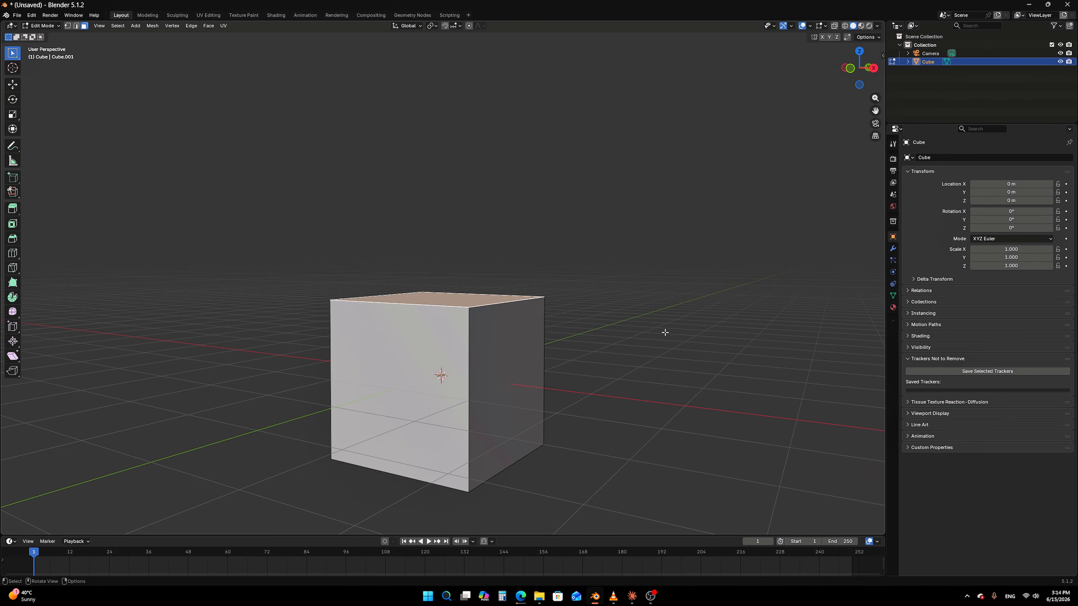
pyautogui.moveTo(665, 333); pyautogui.dragTo(611, 336, button='middle')
# Extrude the cube's top face upward by about 1.41 m and move the extruded face freely
pyautogui.press('e')
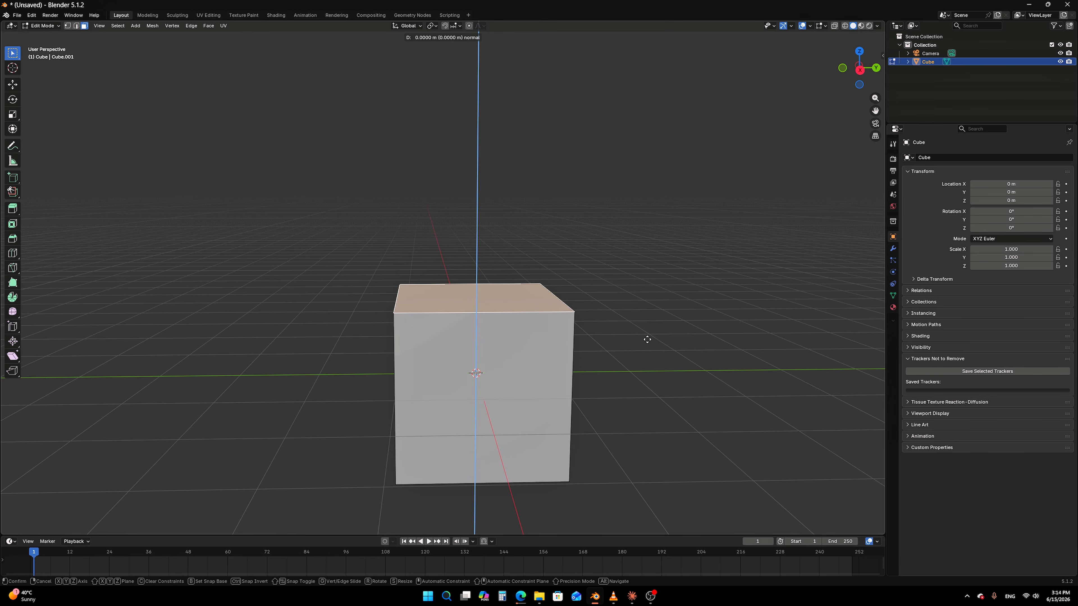
pyautogui.click(643, 227)
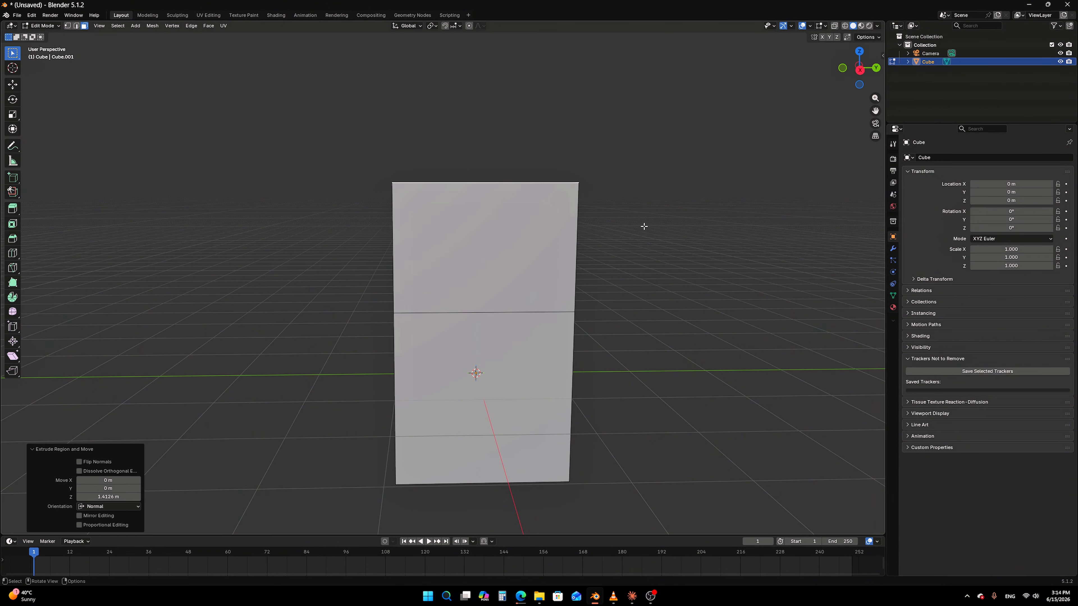
pyautogui.moveTo(642, 226); pyautogui.dragTo(563, 251, button='middle')
pyautogui.press('g')
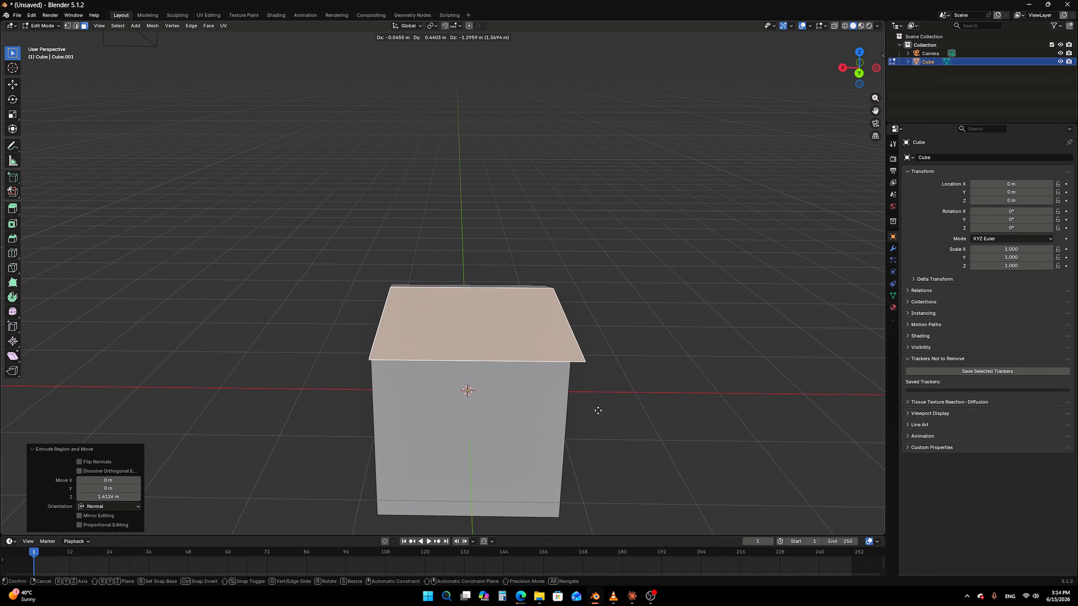
pyautogui.click(630, 357)
# Undo the face move and the extrusion of the cube's top face
pyautogui.hotkey('ctrl', 'z')
pyautogui.moveTo(643, 357)
pyautogui.mouseDown(button='middle')
pyautogui.moveTo(595, 344)
pyautogui.moveTo(633, 352)
pyautogui.mouseUp(button='middle')
pyautogui.hotkey('ctrl', 'z')
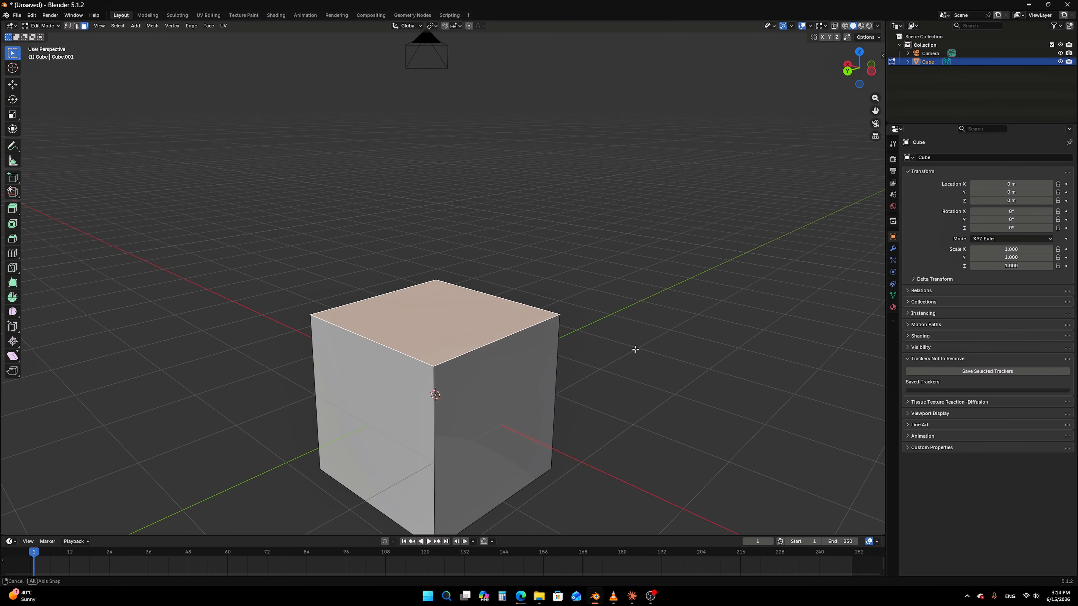
# Try extruding the cube's top face upward along Z and undo the extrusion
pyautogui.press('e')
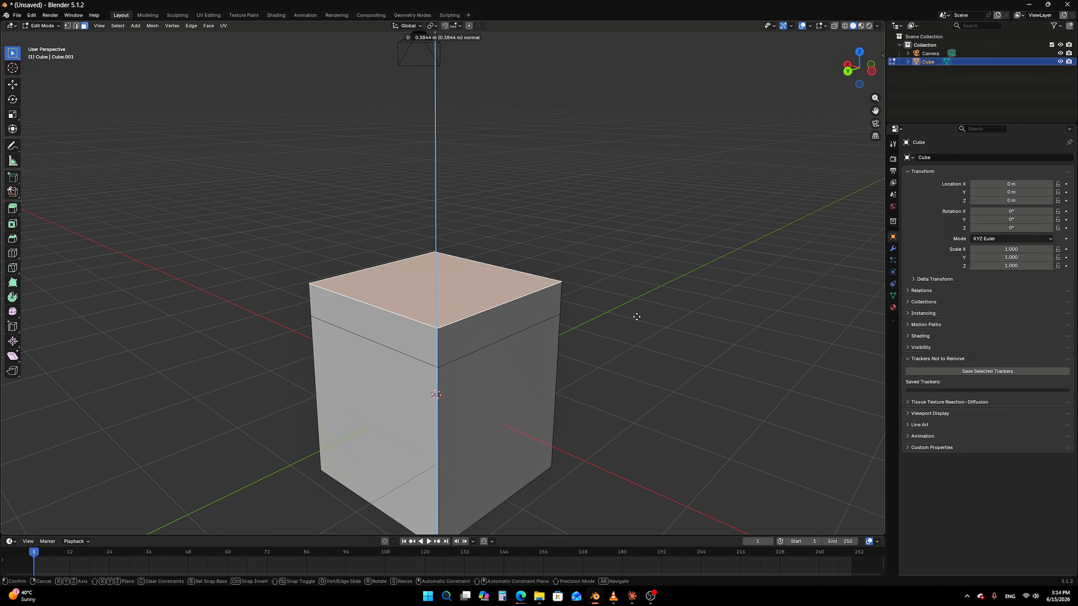
pyautogui.rightClick(637, 316)
pyautogui.moveTo(636, 317); pyautogui.dragTo(657, 325, button='middle')
pyautogui.scroll(2, 661, 327)
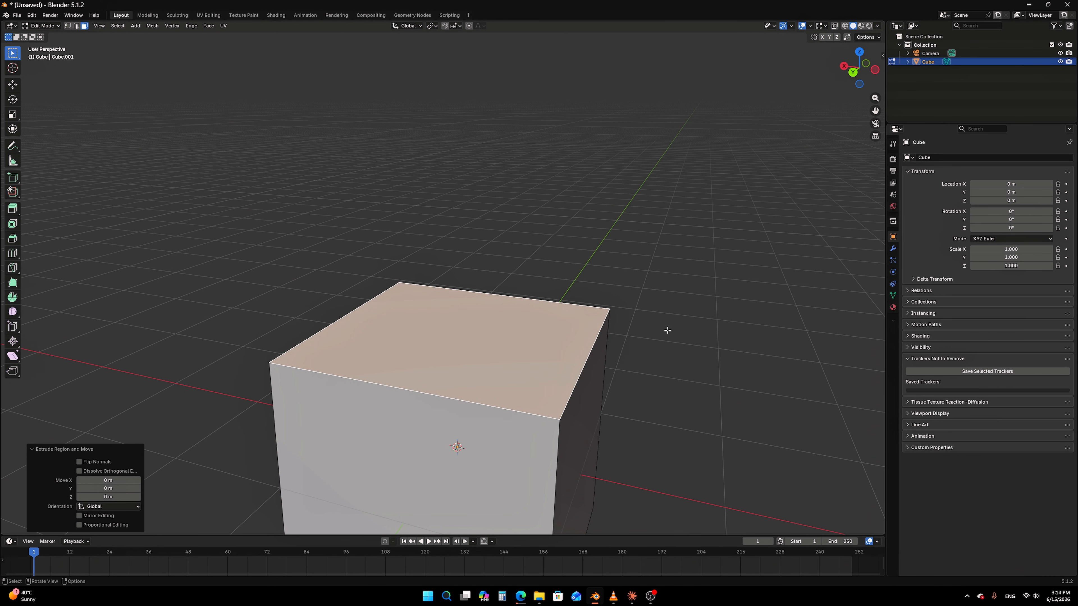
pyautogui.press('e')
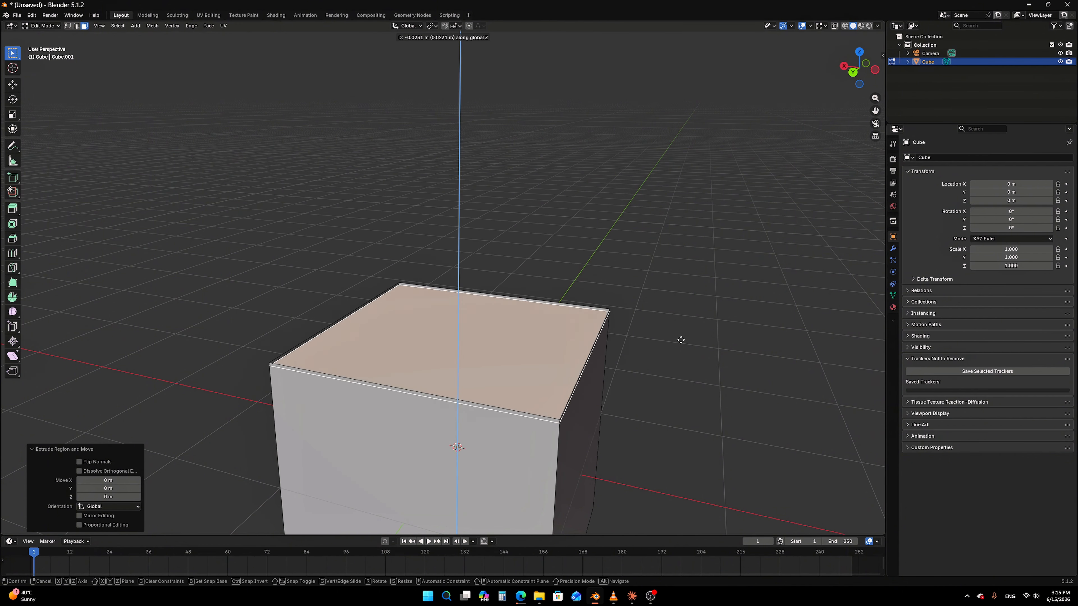
pyautogui.click(680, 251)
pyautogui.moveTo(680, 248); pyautogui.dragTo(656, 260, button='middle')
pyautogui.scroll(-5, 533, 270)
pyautogui.hotkey('ctrl', 'z')
pyautogui.hotkey('ctrl', 'z')
# Switch to vertex selection mode, select the cube's near top corner vertex and try a vertex bevel on it
pyautogui.scroll(2, 611, 260)
pyautogui.moveTo(483, 321); pyautogui.dragTo(449, 444, button='middle')
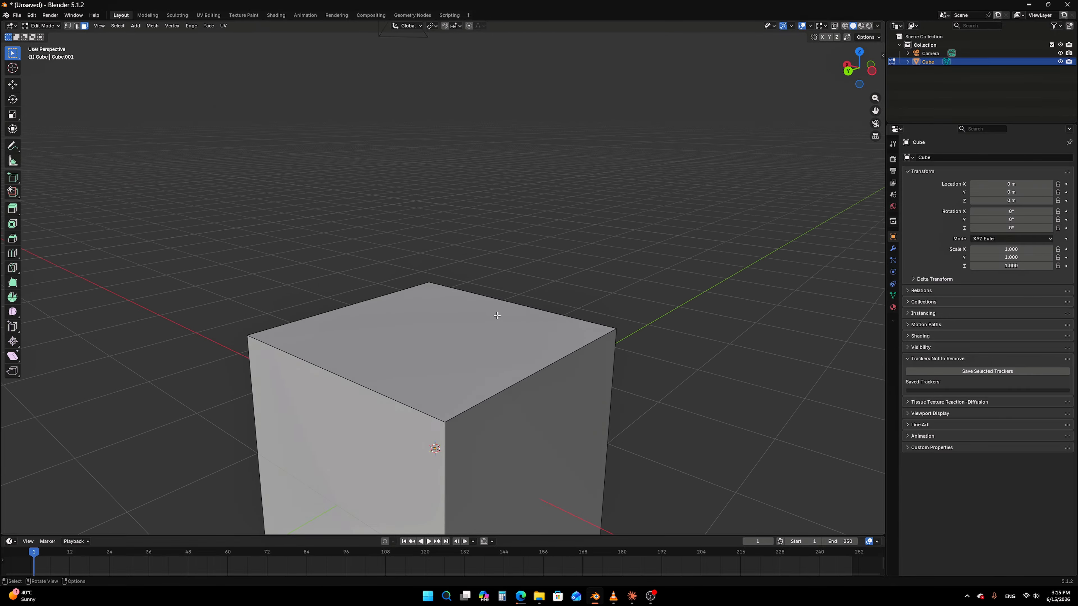
pyautogui.press('1')
pyautogui.click(445, 422)
pyautogui.keyDown('shift'); pyautogui.moveTo(592, 406); pyautogui.dragTo(622, 342, button='middle'); pyautogui.keyUp('shift')
pyautogui.scroll(2, 575, 330)
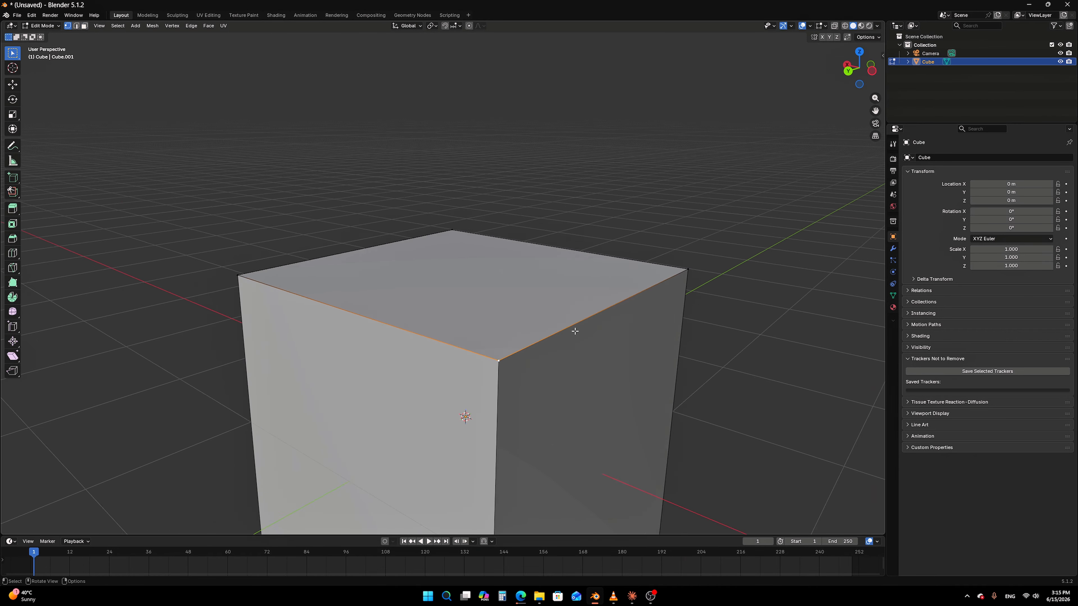
pyautogui.moveTo(557, 373); pyautogui.dragTo(520, 402)
pyautogui.moveTo(569, 382); pyautogui.dragTo(567, 378, button='middle')
pyautogui.hotkey('ctrl', 'shift', 'b')
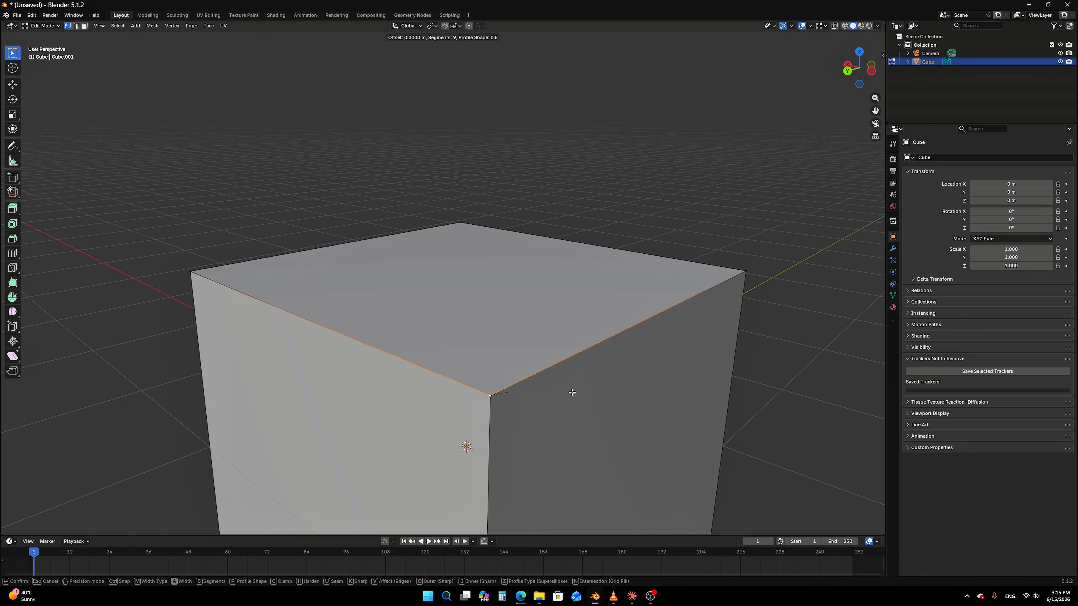
pyautogui.press('Escape')
# Turn on the Screencast Keys overlay in the viewport and hide its settings
pyautogui.press('n')
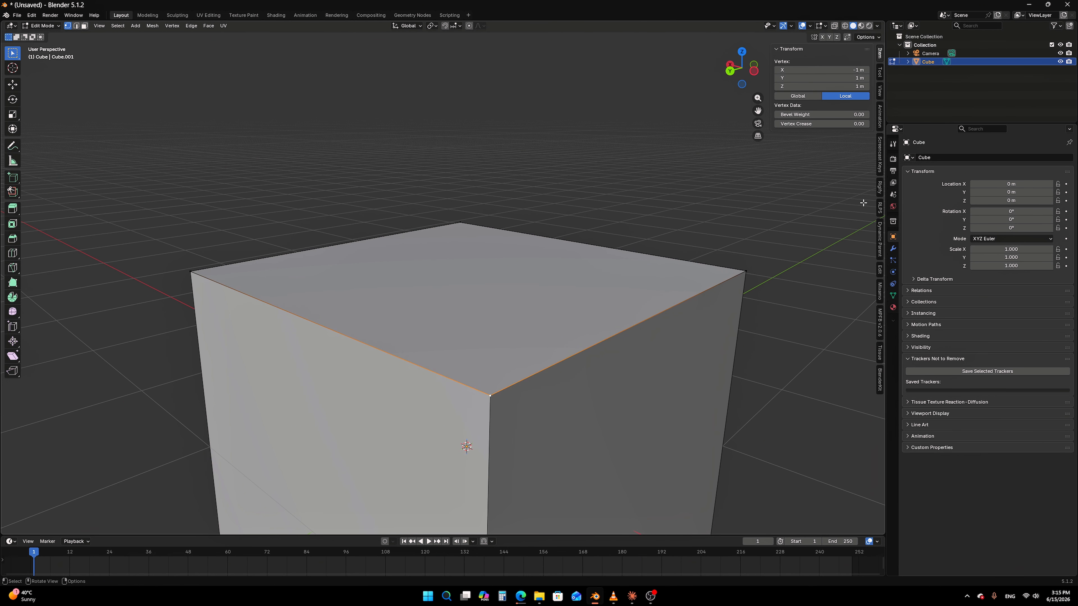
pyautogui.click(878, 161)
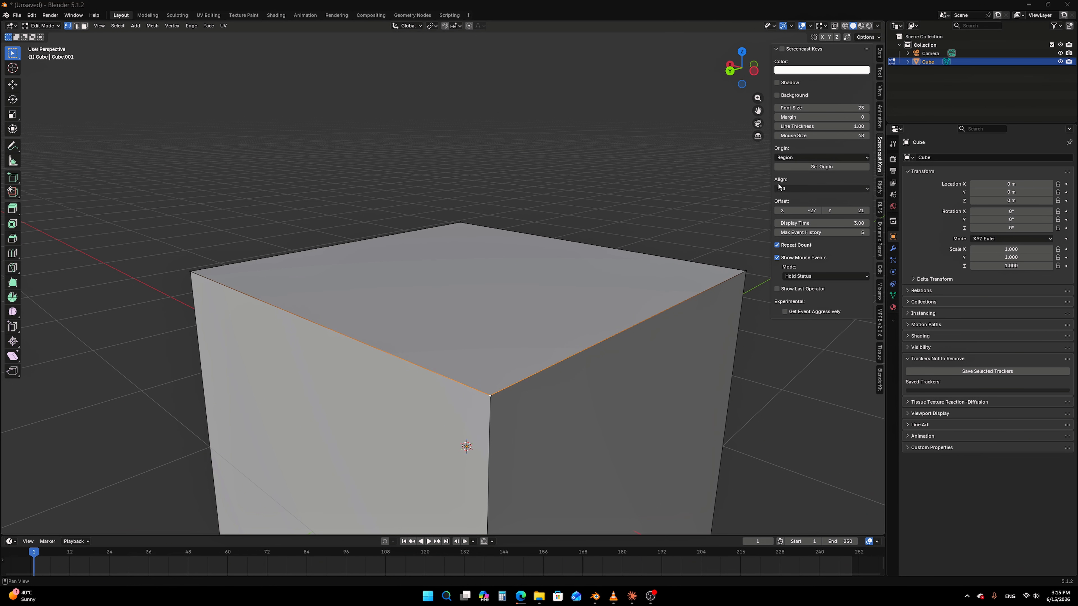
pyautogui.click(782, 49)
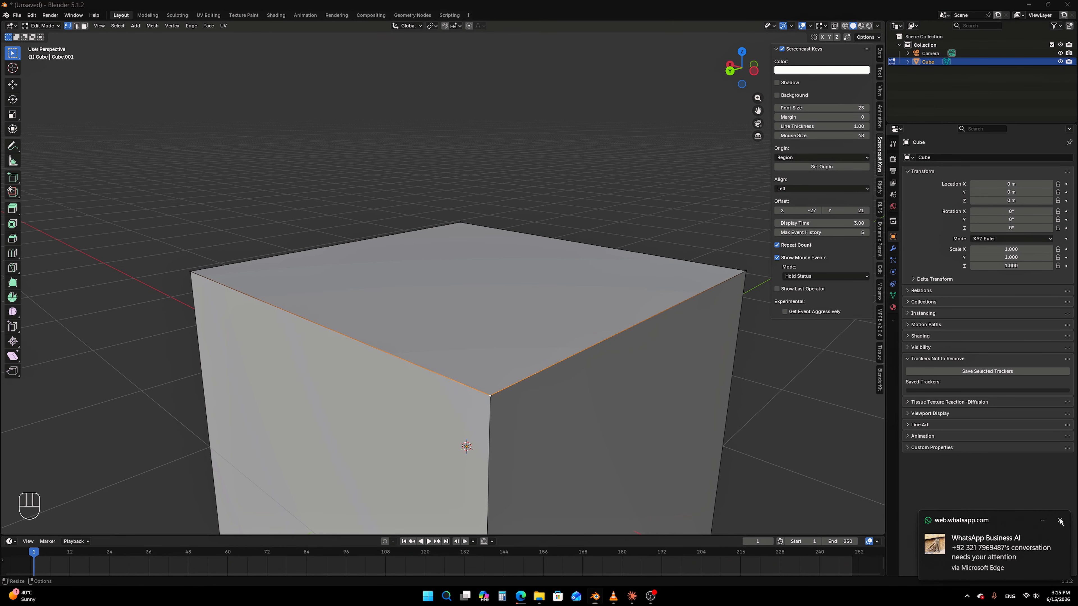
pyautogui.click(729, 386)
pyautogui.scroll(-2, 729, 387)
pyautogui.click(691, 268)
pyautogui.press('n')
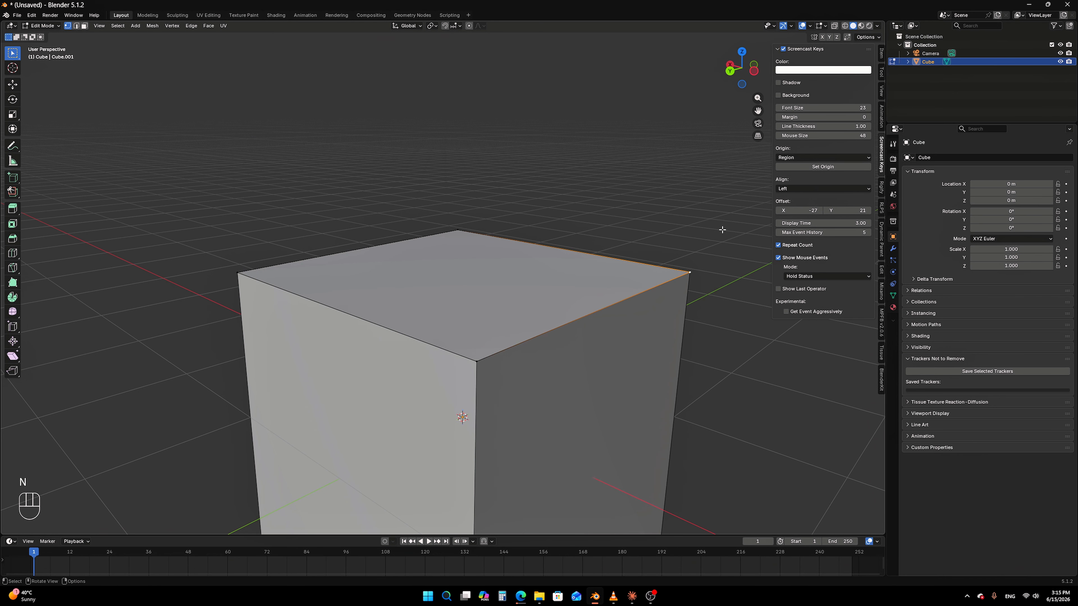
# Try a regular edge bevel on the cube's near top corner vertex and undo it
pyautogui.click(469, 369)
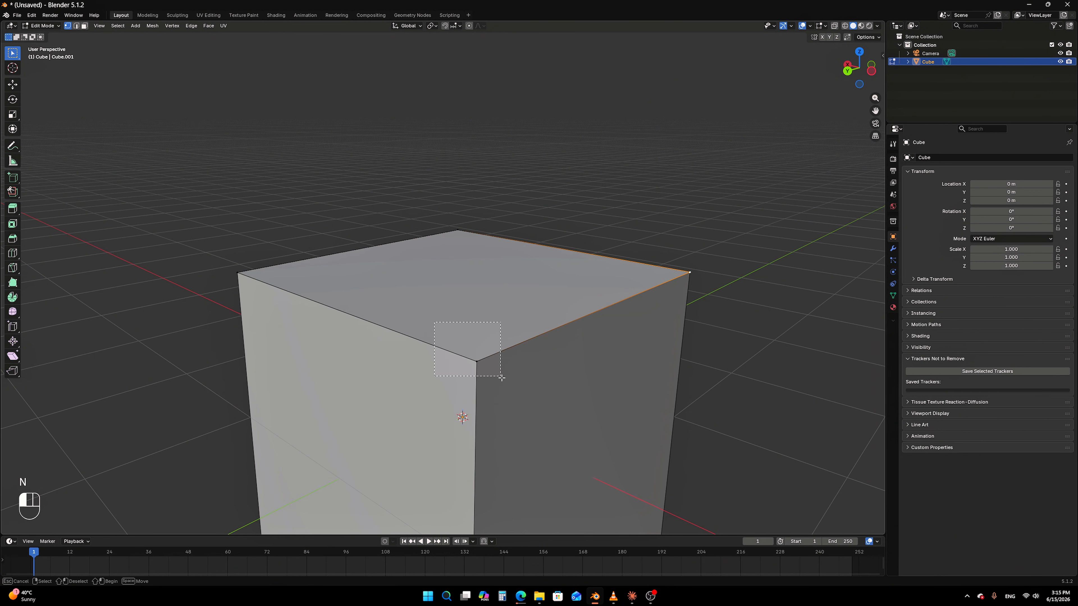
pyautogui.hotkey('ctrl', 'b')
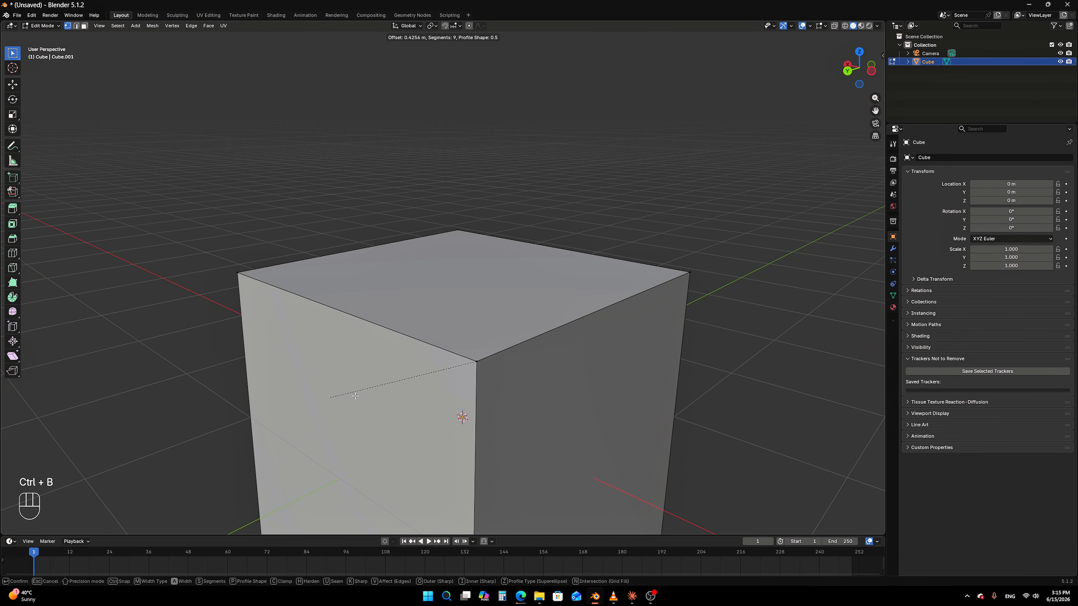
pyautogui.click(556, 348)
pyautogui.hotkey('ctrl', 'z')
pyautogui.hotkey('ctrl', 'z')
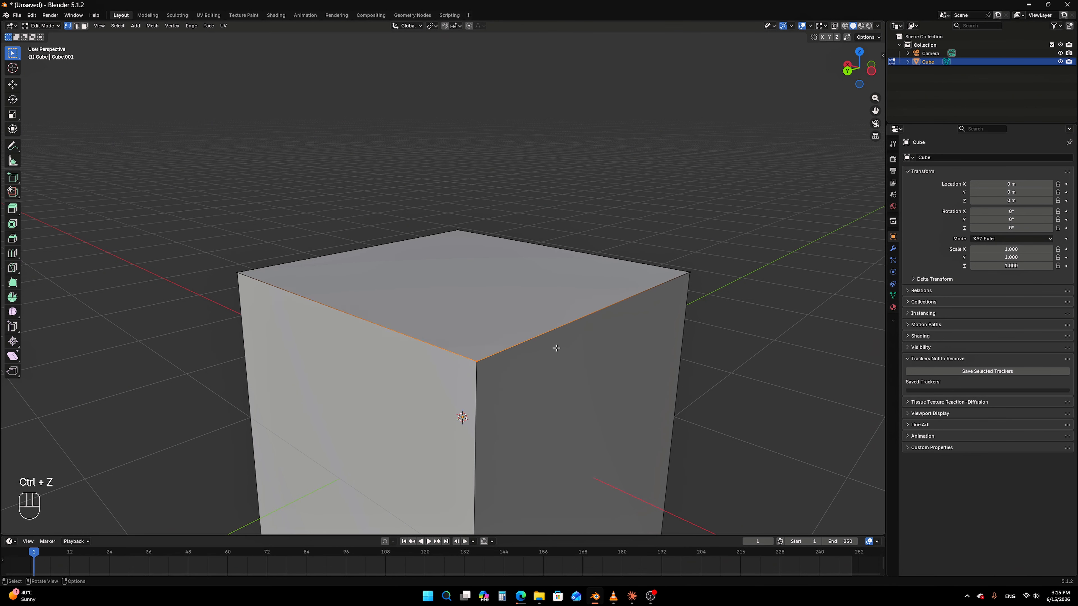
# Apply a vertex bevel with 11 segments to the cube's near top corner and undo it
pyautogui.moveTo(538, 361); pyautogui.dragTo(526, 366, button='middle')
pyautogui.click(440, 377)
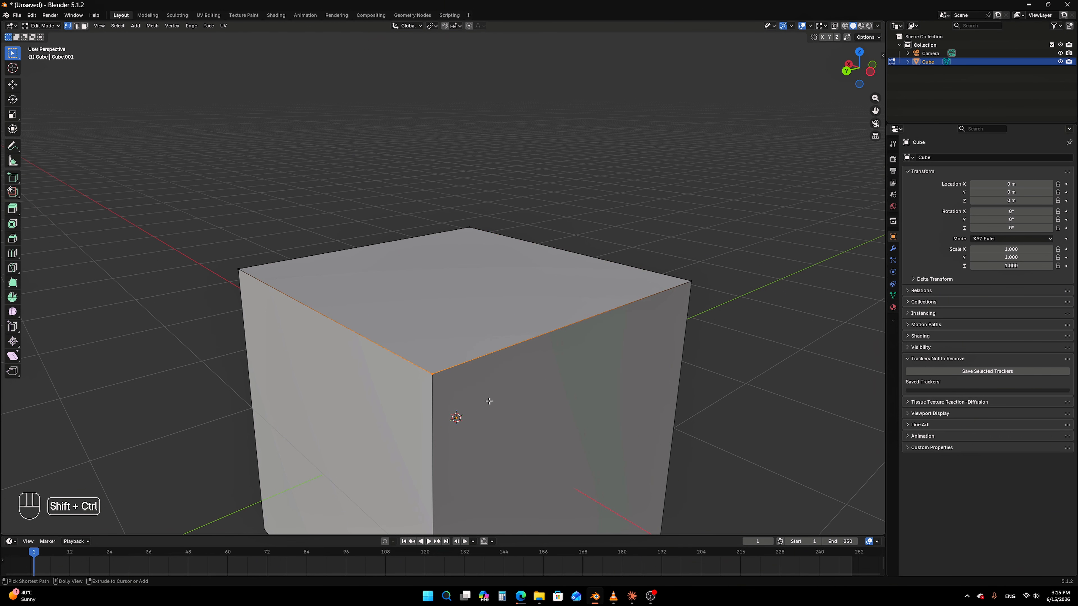
pyautogui.hotkey('ctrl', 'shift', 'b')
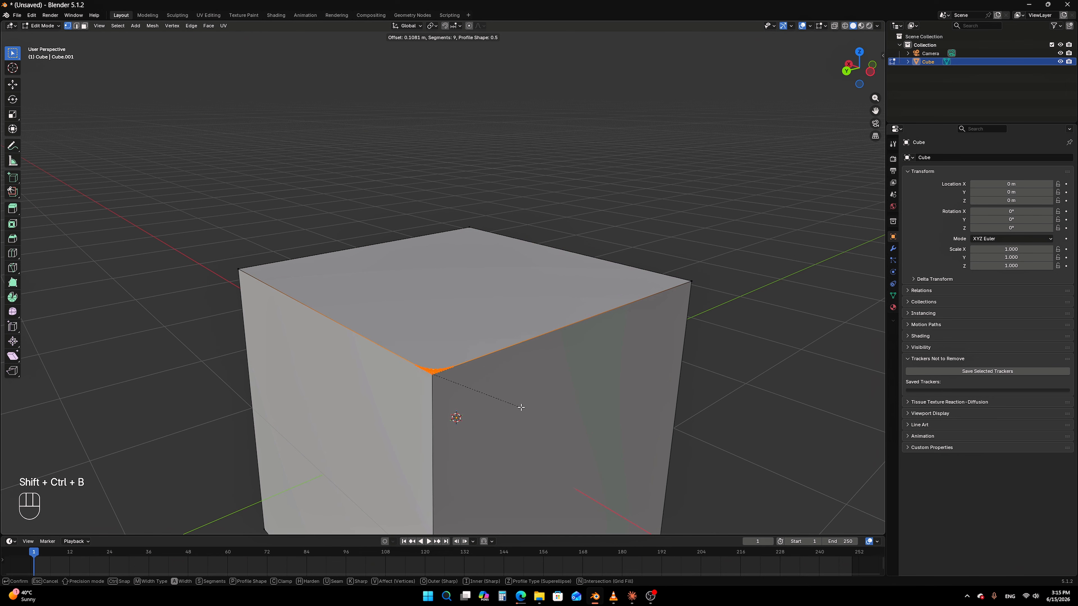
pyautogui.scroll(2, 661, 431)
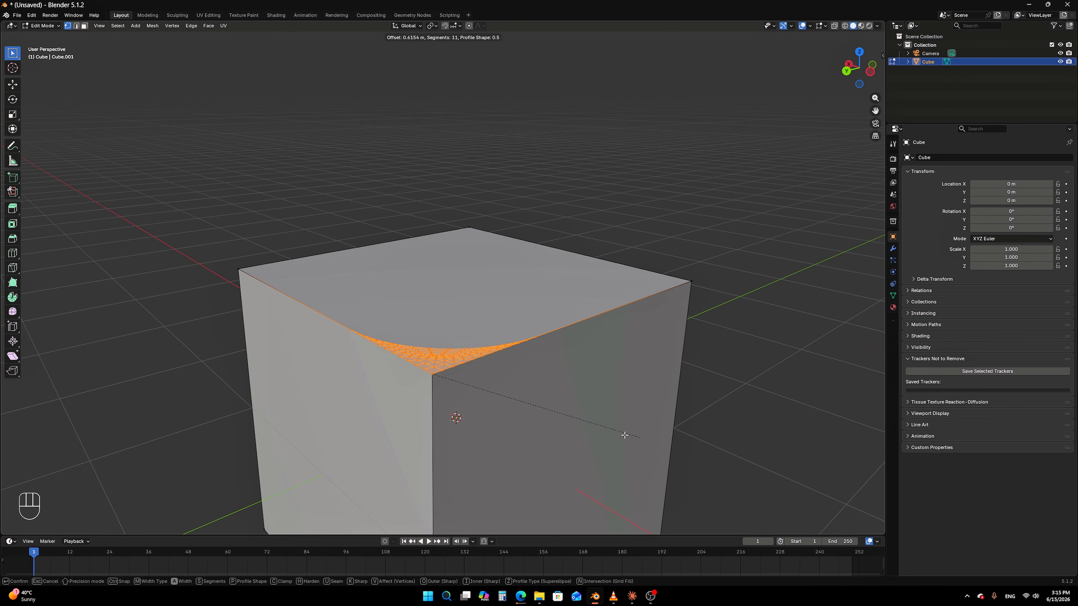
pyautogui.click(667, 460)
pyautogui.moveTo(667, 459); pyautogui.dragTo(642, 331, button='middle')
pyautogui.hotkey('ctrl', 'z')
# In edge selection mode, select the loop of edges around the cube's top, try filling it, and clear the selection
pyautogui.press('2')
pyautogui.keyDown('alt'); pyautogui.click(639, 327); pyautogui.keyUp('alt')
pyautogui.press('f')
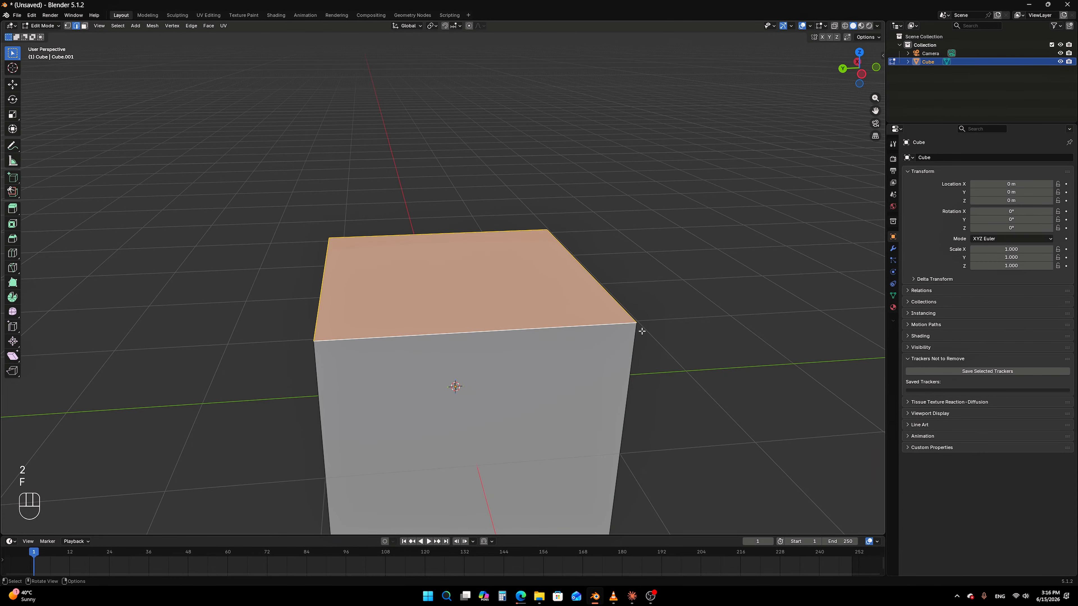
pyautogui.scroll(-2, 653, 323)
pyautogui.click(668, 313)
# Switch to face selection mode and delete the cube's top face to open the box
pyautogui.scroll(4, 674, 297)
pyautogui.moveTo(674, 297); pyautogui.dragTo(530, 293, button='middle')
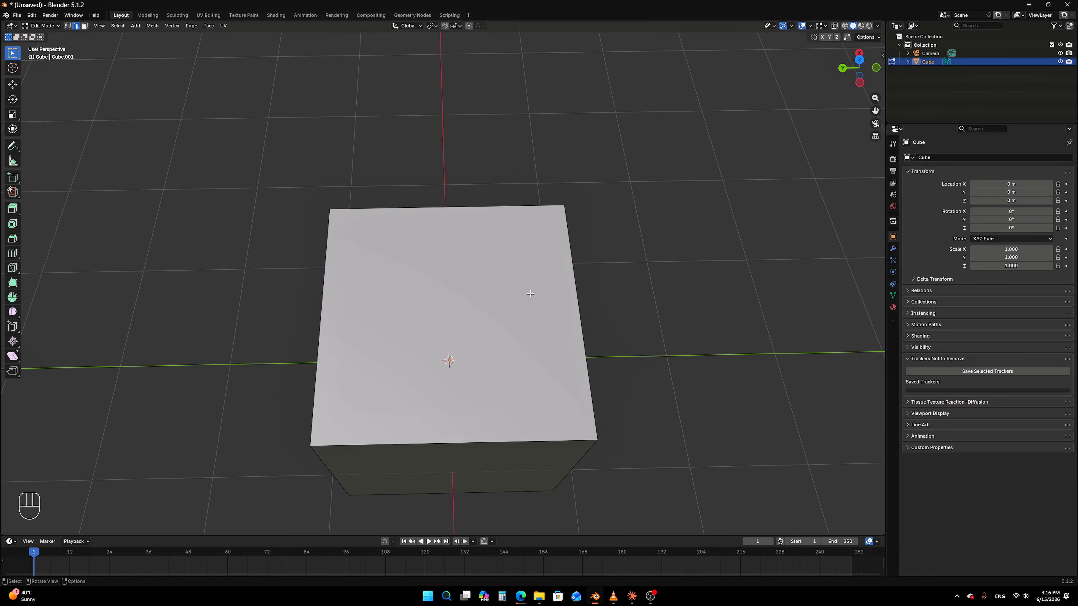
pyautogui.press('3')
pyautogui.click(537, 293)
pyautogui.press('Delete')
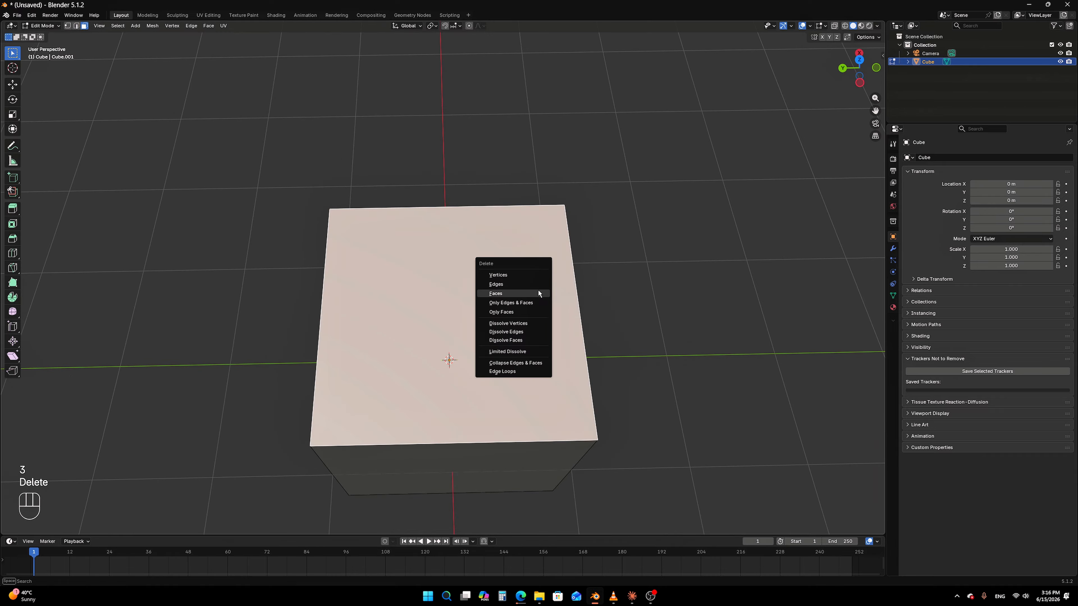
pyautogui.click(537, 293)
pyautogui.moveTo(506, 262); pyautogui.dragTo(293, 177, button='middle')
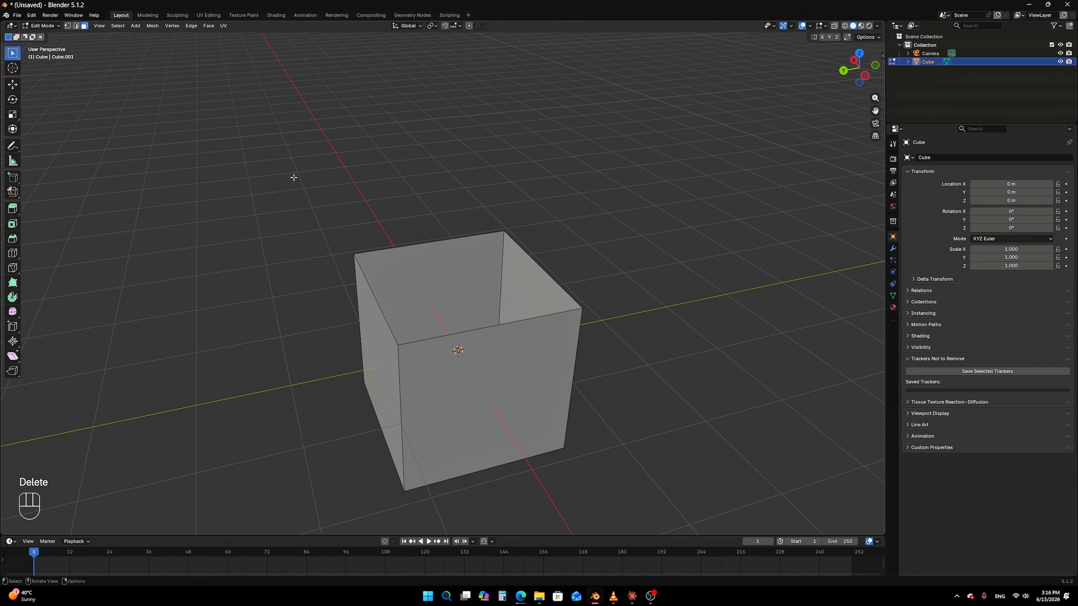
# Switch to vertex selection mode and box-select individual top corner vertices of the open cube
pyautogui.click(71, 27)
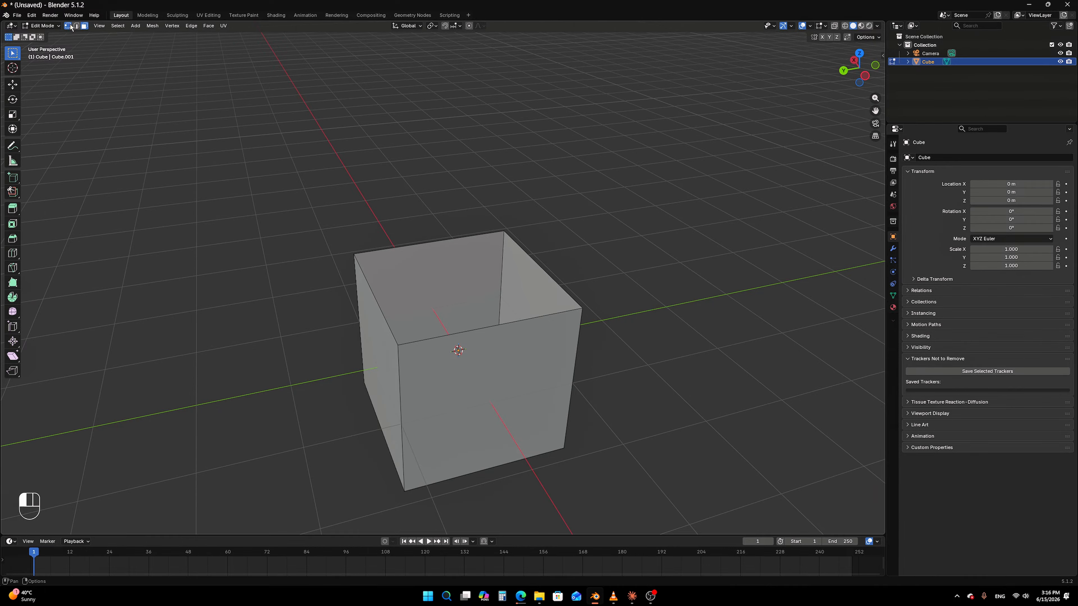
pyautogui.moveTo(329, 185); pyautogui.dragTo(461, 248, button='middle')
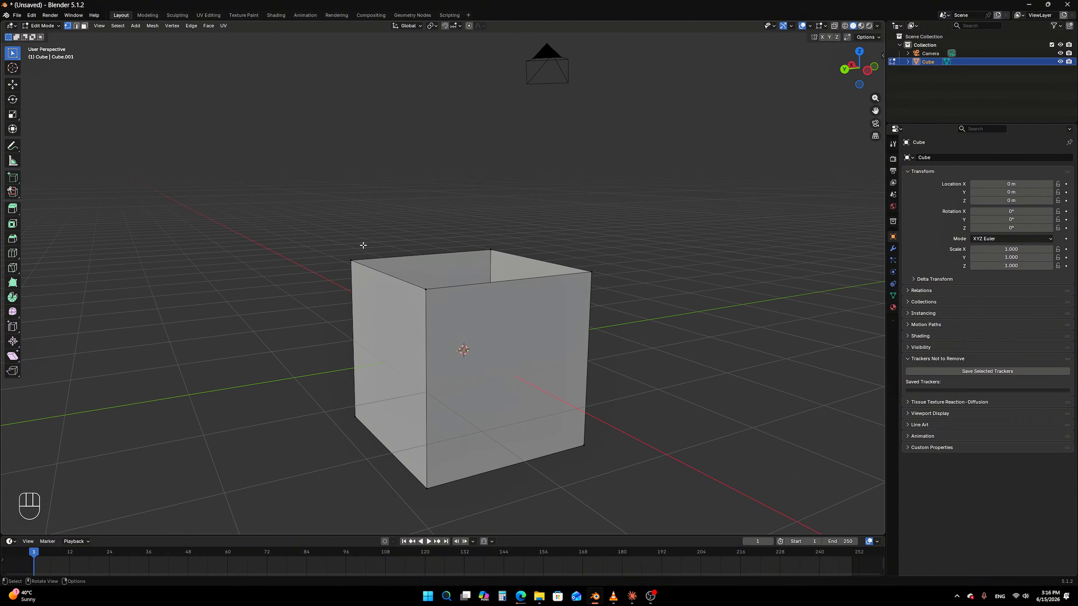
pyautogui.moveTo(365, 254); pyautogui.dragTo(310, 283)
pyautogui.moveTo(533, 220); pyautogui.dragTo(408, 259)
pyautogui.moveTo(97, 54); pyautogui.dragTo(193, 108, button='middle')
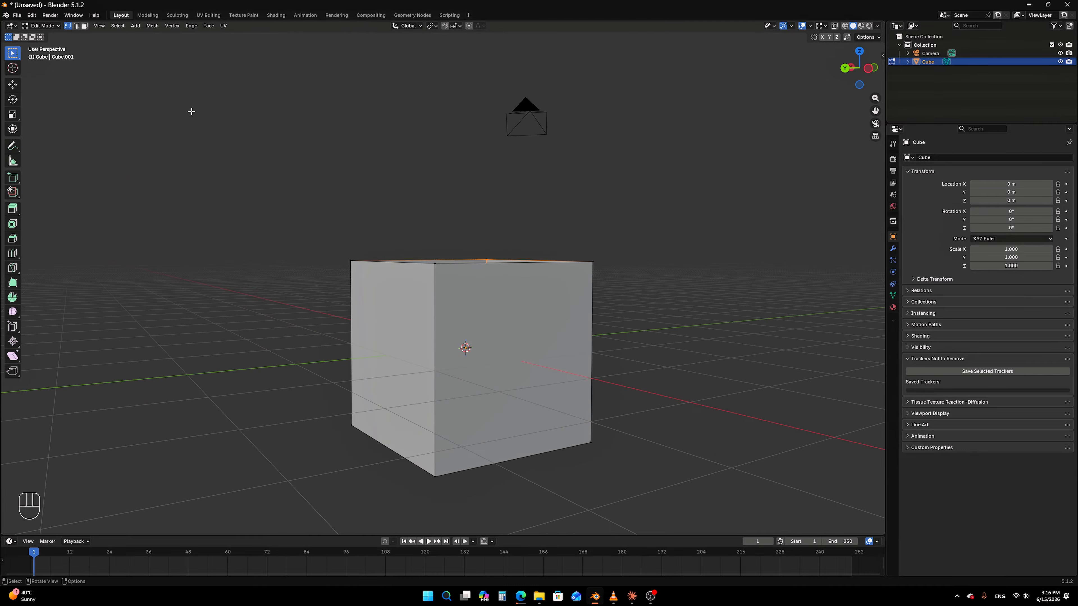
# Switch to edge selection mode and select an edge of the open cube
pyautogui.click(77, 26)
pyautogui.moveTo(424, 335)
pyautogui.mouseDown(button='middle')
pyautogui.moveTo(450, 366)
pyautogui.moveTo(503, 316)
pyautogui.moveTo(551, 303)
pyautogui.moveTo(666, 309)
pyautogui.mouseUp(button='middle')
pyautogui.click(453, 366)
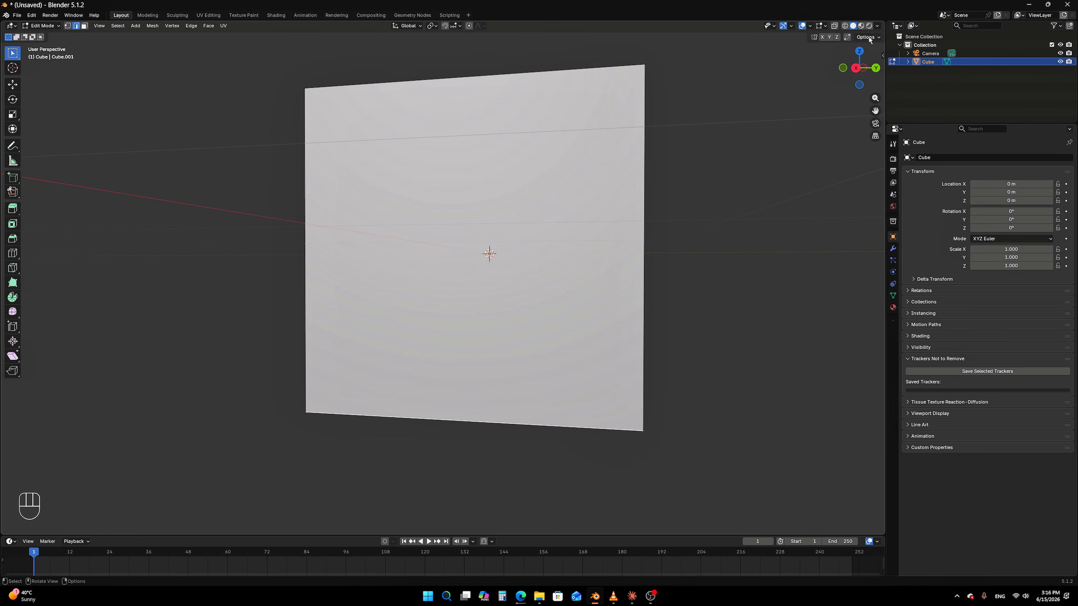
# Enable Cavity in the viewport shading options
pyautogui.click(876, 26)
pyautogui.click(837, 271)
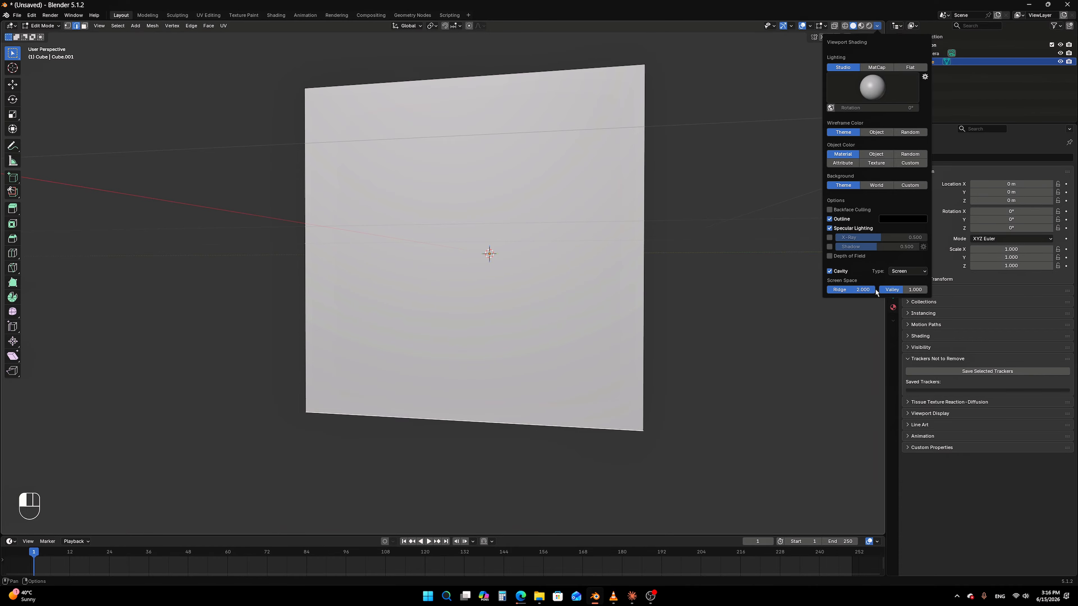
pyautogui.moveTo(785, 275); pyautogui.dragTo(696, 382, button='middle')
pyautogui.moveTo(603, 241); pyautogui.dragTo(700, 238, button='middle')
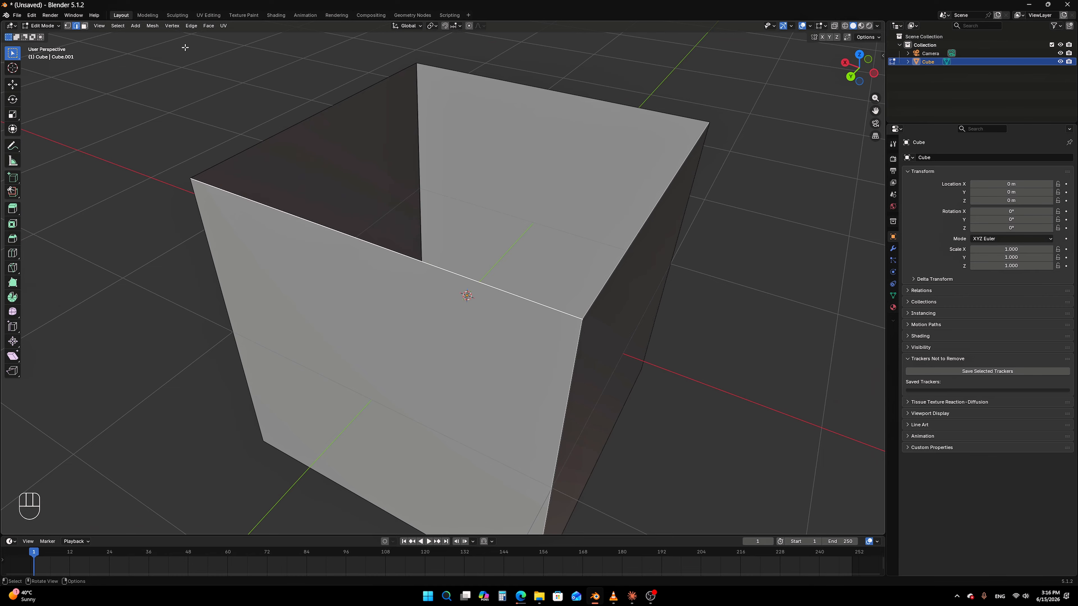
# Switch to face selection mode, select individual side faces of the open cube and clear the selection
pyautogui.click(86, 28)
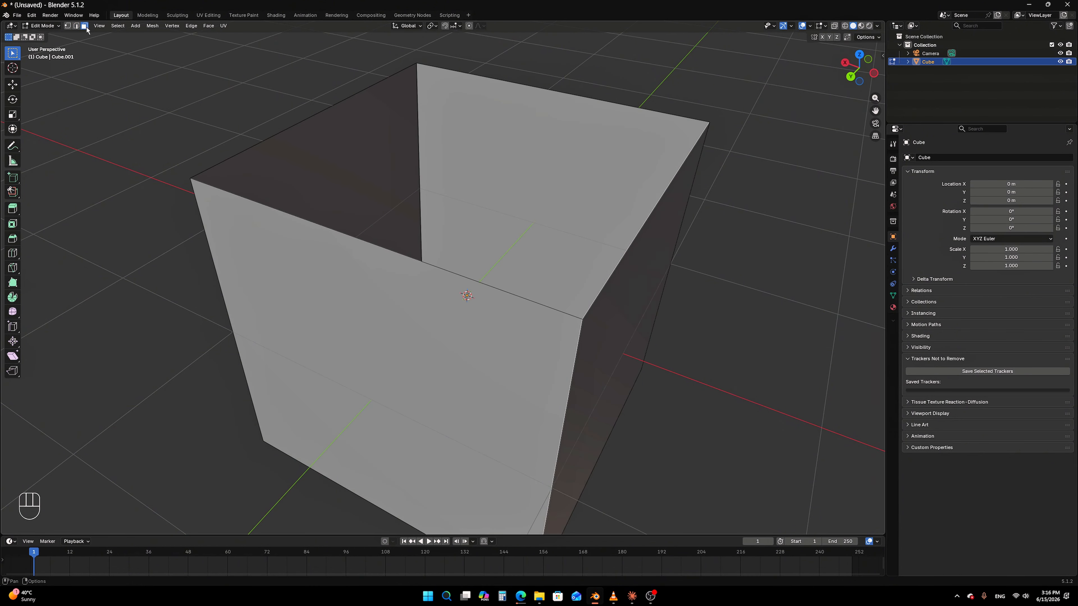
pyautogui.scroll(-3, 579, 274)
pyautogui.moveTo(579, 274); pyautogui.dragTo(493, 261, button='middle')
pyautogui.click(469, 264)
pyautogui.scroll(-3, 471, 265)
pyautogui.click(493, 260)
pyautogui.moveTo(619, 244); pyautogui.dragTo(497, 233, button='middle')
pyautogui.click(512, 248)
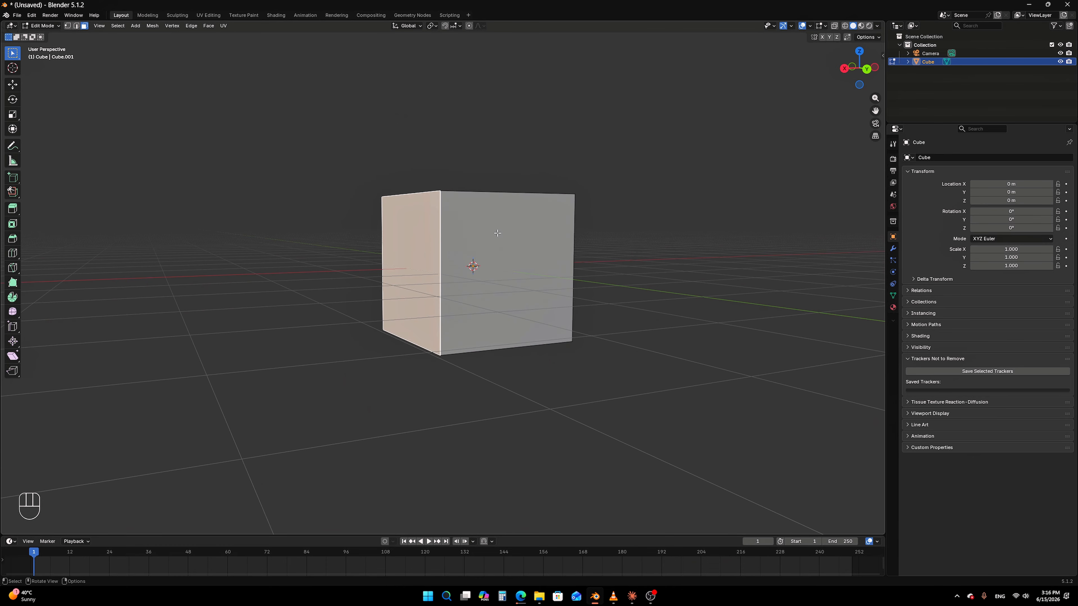
pyautogui.click(265, 117)
pyautogui.moveTo(288, 122); pyautogui.dragTo(415, 163, button='middle')
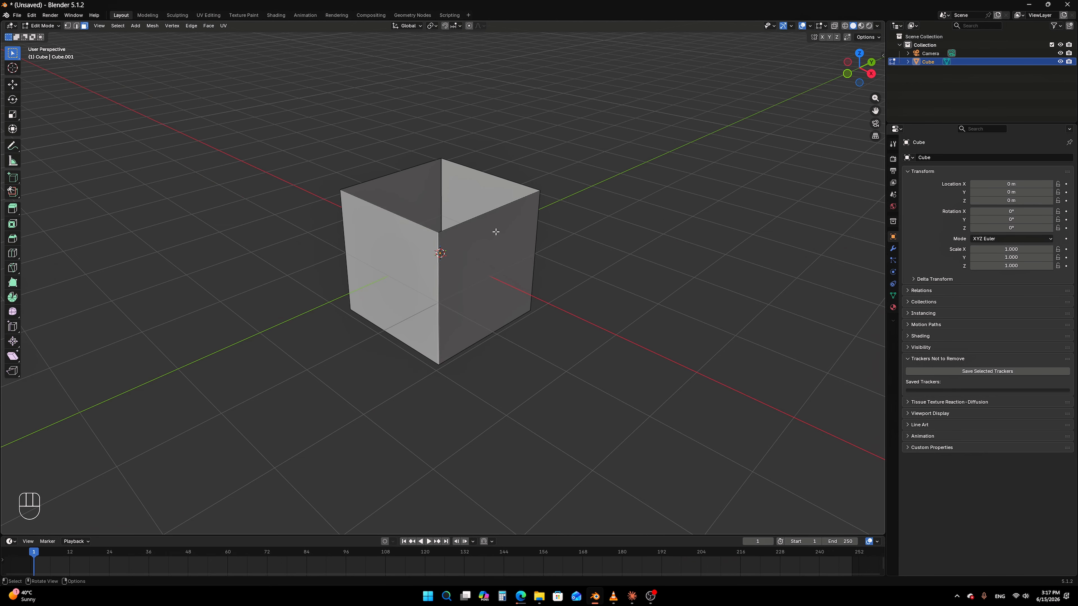
# Change to edge selection and back to face selection, and select the open cube's front face
pyautogui.moveTo(467, 238); pyautogui.dragTo(621, 228, button='middle')
pyautogui.press('2')
pyautogui.press('3')
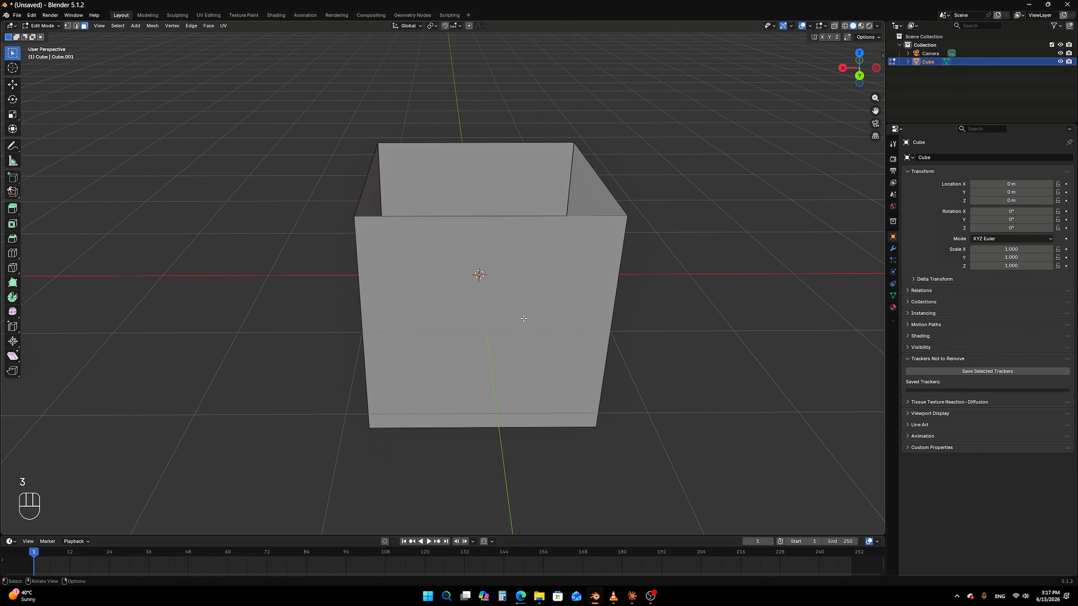
pyautogui.click(524, 233)
pyautogui.moveTo(524, 233); pyautogui.dragTo(632, 293, button='middle')
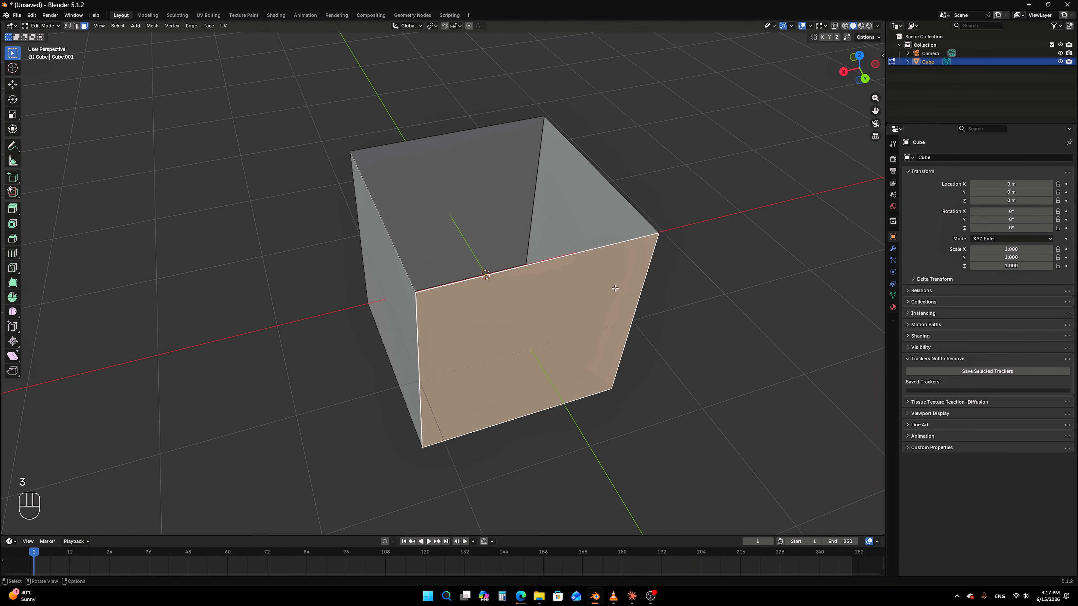
# Switch to vertex selection mode, clear the selection and box-select the open cube's four top corner vertices
pyautogui.press('1')
pyautogui.click(702, 243)
pyautogui.moveTo(703, 241); pyautogui.dragTo(682, 247, button='middle')
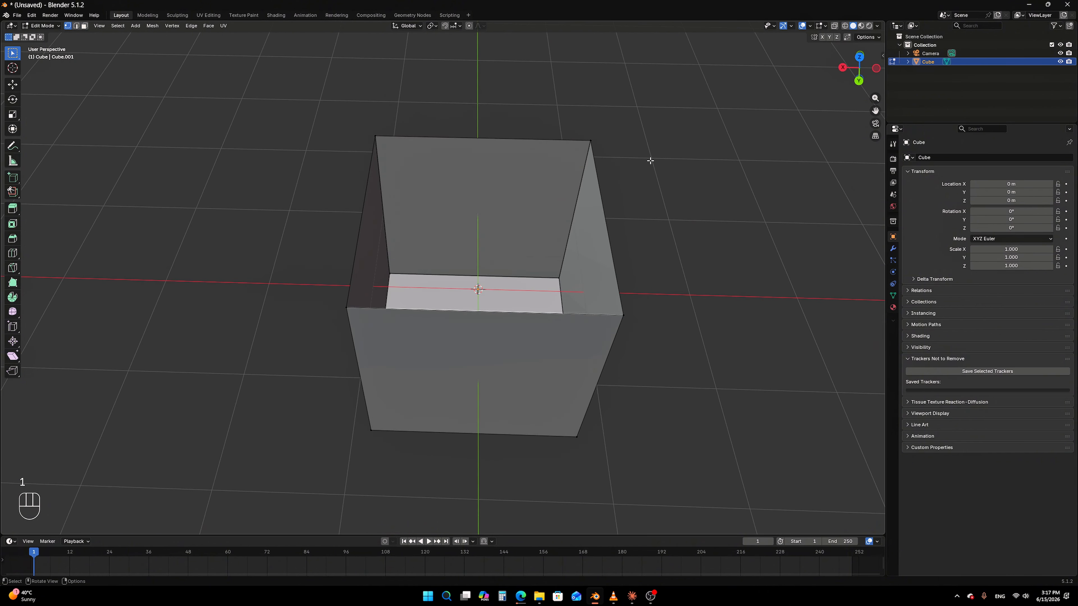
pyautogui.moveTo(650, 160); pyautogui.dragTo(645, 312, button='middle')
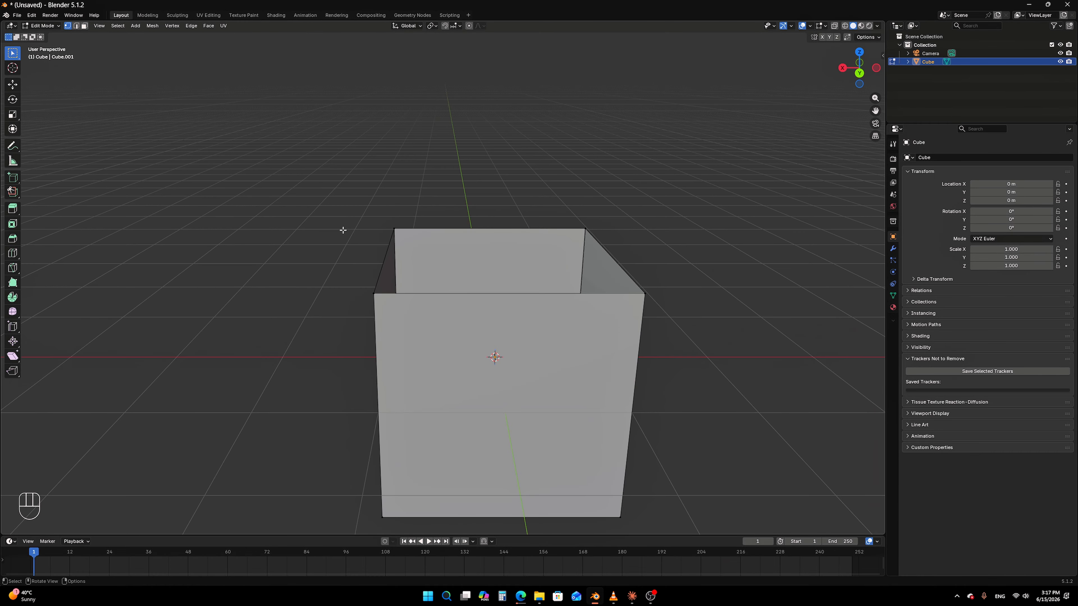
pyautogui.moveTo(341, 231); pyautogui.dragTo(395, 272, button='middle')
pyautogui.moveTo(333, 202); pyautogui.dragTo(656, 298)
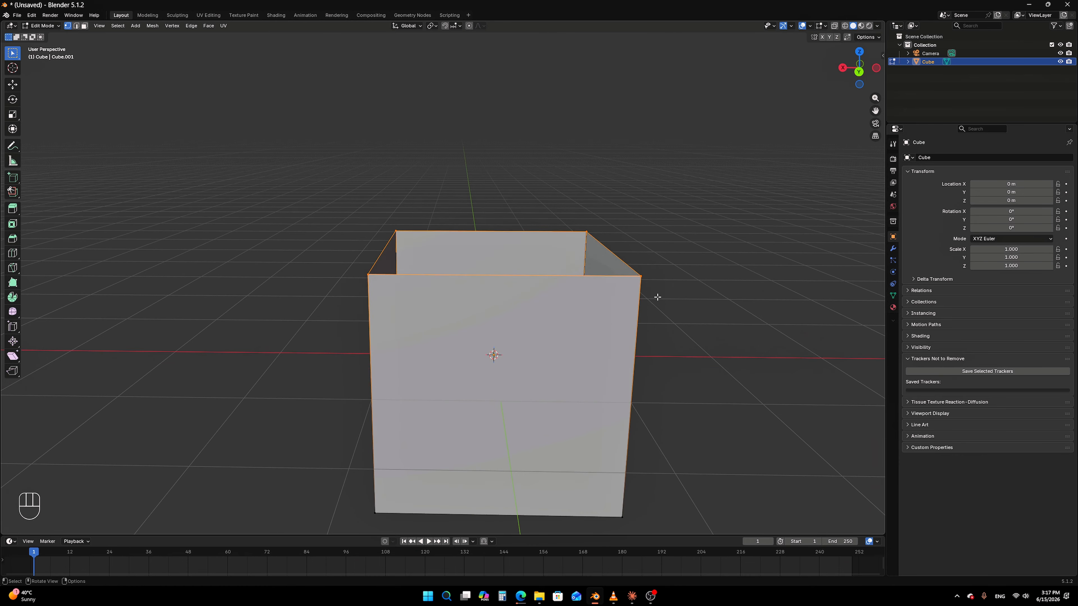
pyautogui.moveTo(657, 298); pyautogui.dragTo(485, 209, button='middle')
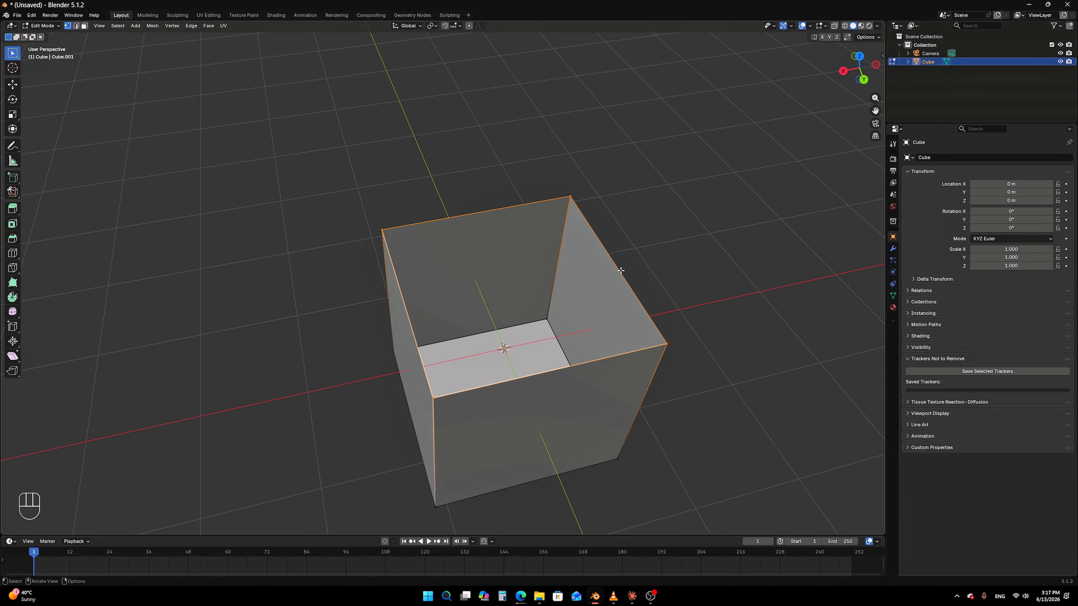
# Fill the cube's open top with a face between the four selected vertices and check it in wireframe display
pyautogui.press('f')
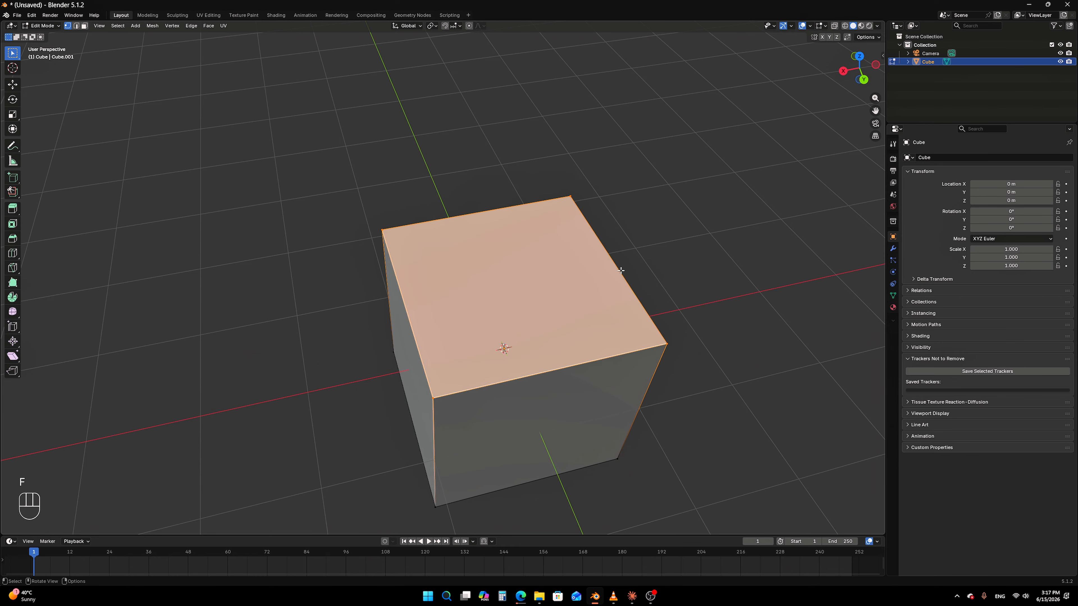
pyautogui.hotkey('shift', 'z')
pyautogui.moveTo(695, 243); pyautogui.dragTo(506, 253, button='middle')
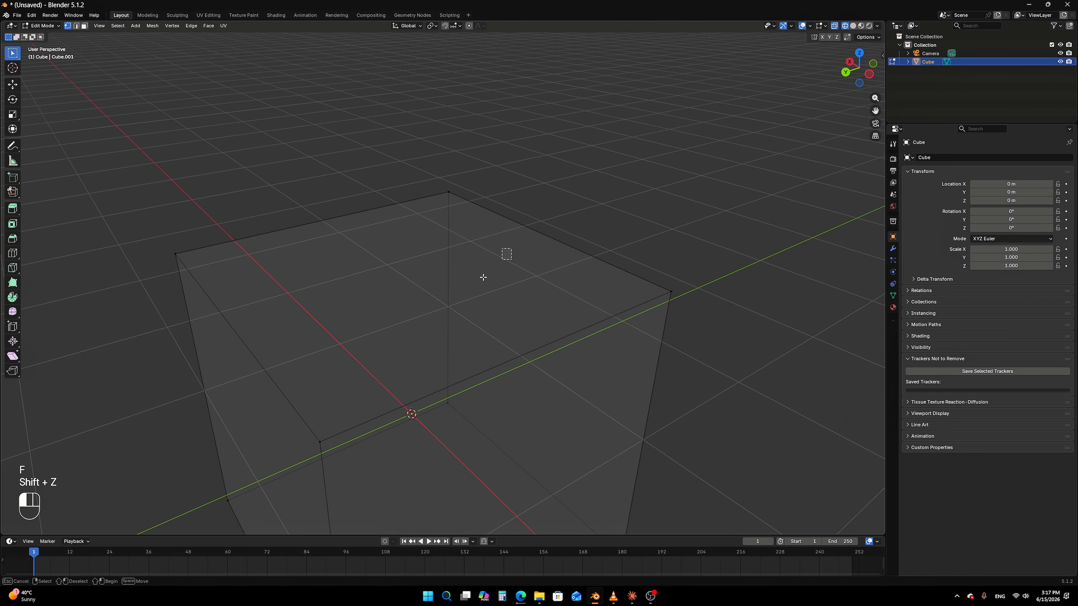
pyautogui.hotkey('shift', 'z')
pyautogui.scroll(-3, 610, 233)
pyautogui.moveTo(610, 233); pyautogui.dragTo(515, 242, button='middle')
# Bevel the cube's top front corner vertex with 16 segments
pyautogui.click(408, 331)
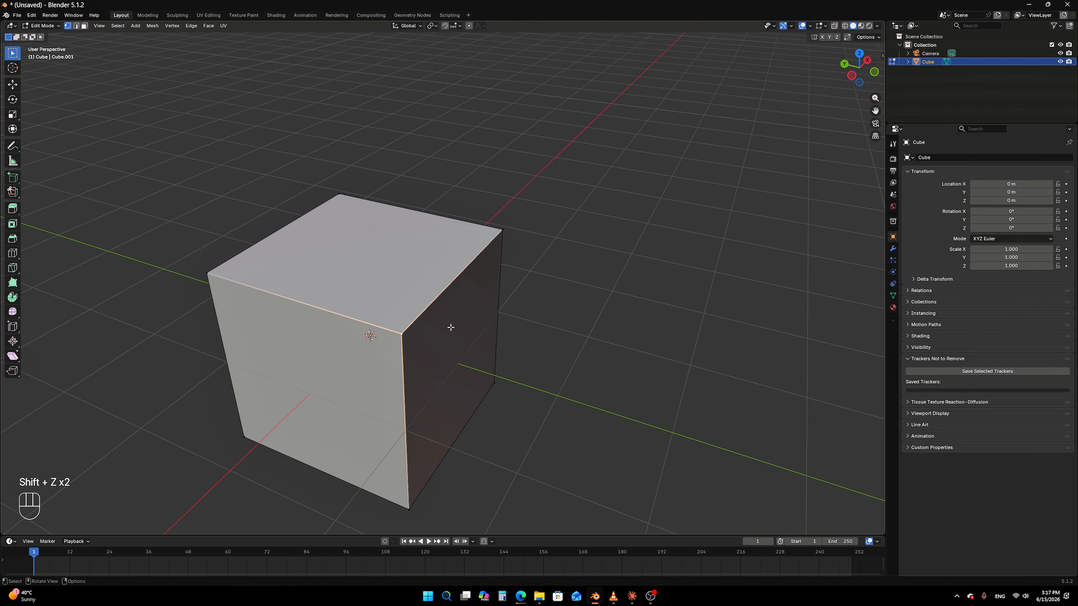
pyautogui.scroll(3, 450, 327)
pyautogui.keyDown('shift'); pyautogui.moveTo(450, 328); pyautogui.dragTo(597, 261, button='middle'); pyautogui.keyUp('shift')
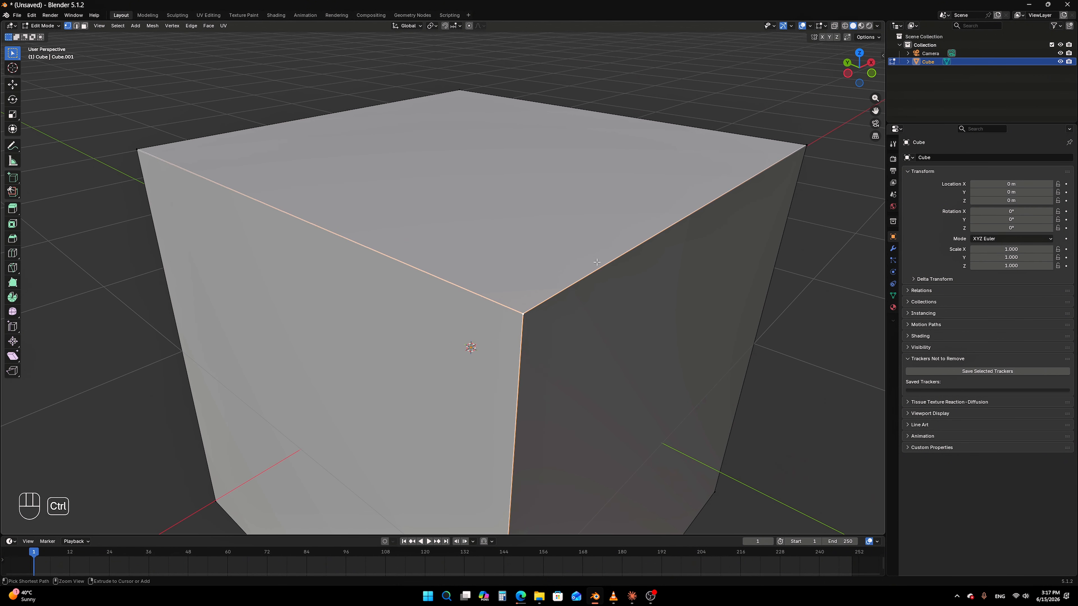
pyautogui.hotkey('shift', 'ctrl', 'b')
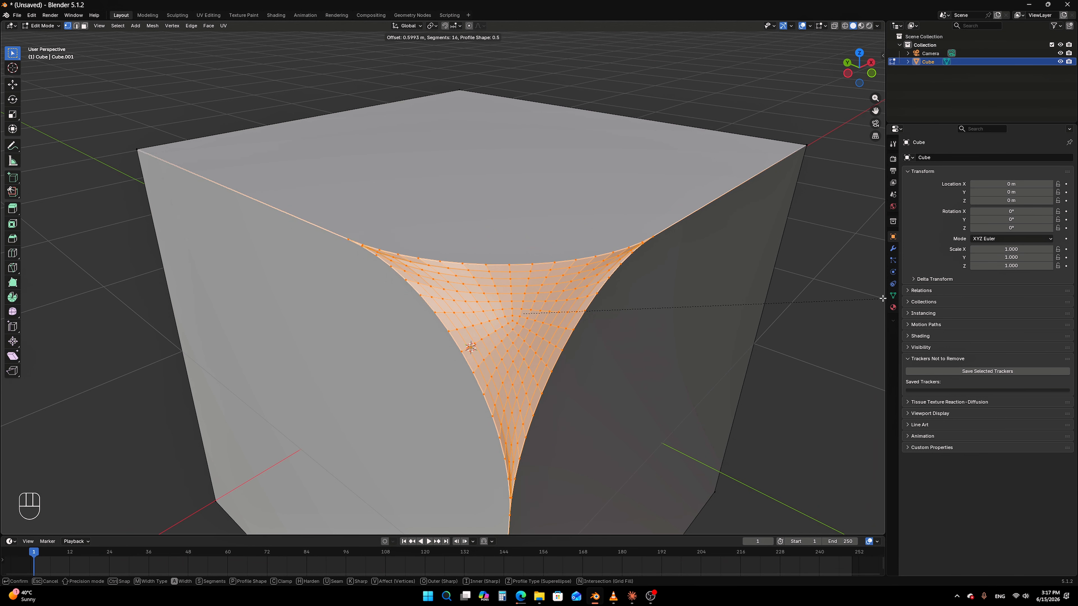
pyautogui.click(625, 332)
# Leave Edit Mode to inspect the rounded corner and undo the vertex bevel
pyautogui.press('Tab')
pyautogui.moveTo(626, 332); pyautogui.dragTo(114, 325, button='middle')
pyautogui.hotkey('ctrl', 'z')
pyautogui.hotkey('ctrl', 'z')
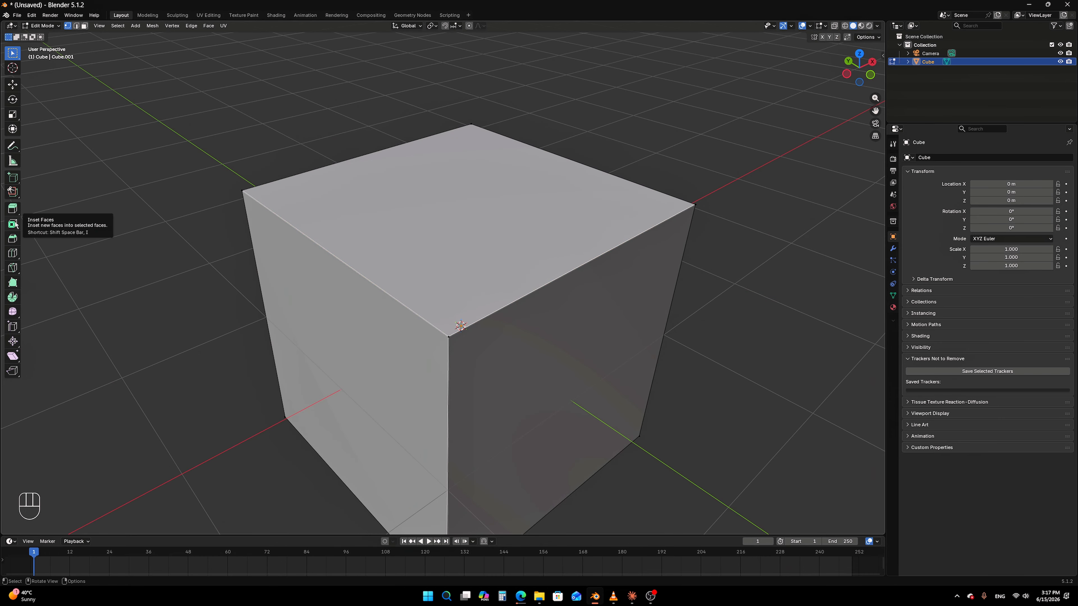
# Switch to face selection mode and select the cube's top face
pyautogui.moveTo(494, 216); pyautogui.dragTo(738, 280, button='middle')
pyautogui.scroll(-1, 530, 250)
pyautogui.press('3')
pyautogui.click(542, 245)
# Try the Scale operation on the selected top face and undo it
pyautogui.press('s')
pyautogui.click(751, 269)
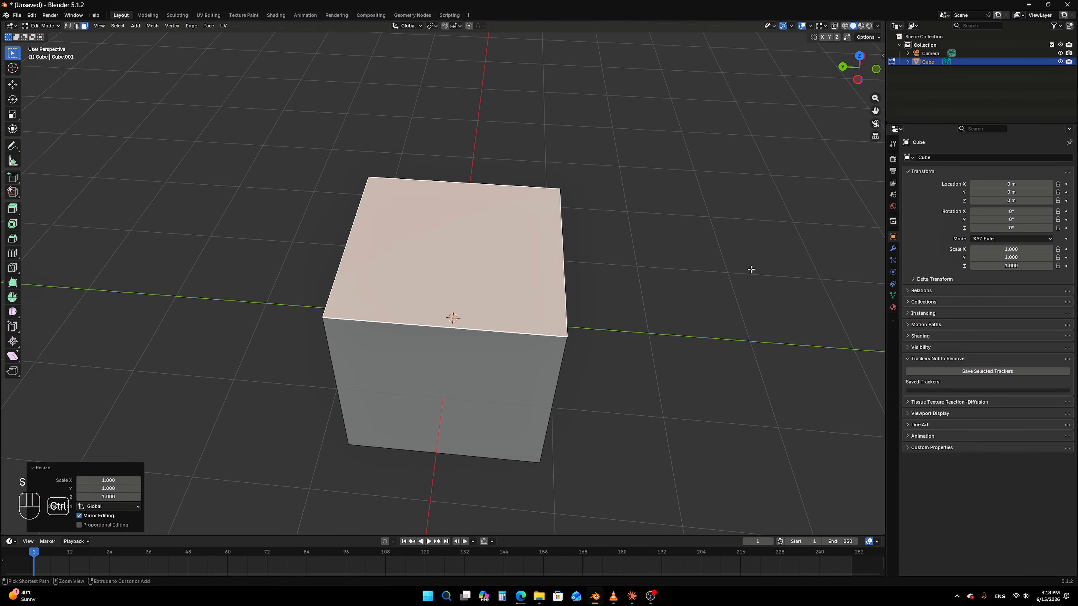
pyautogui.hotkey('ctrl', 'z')
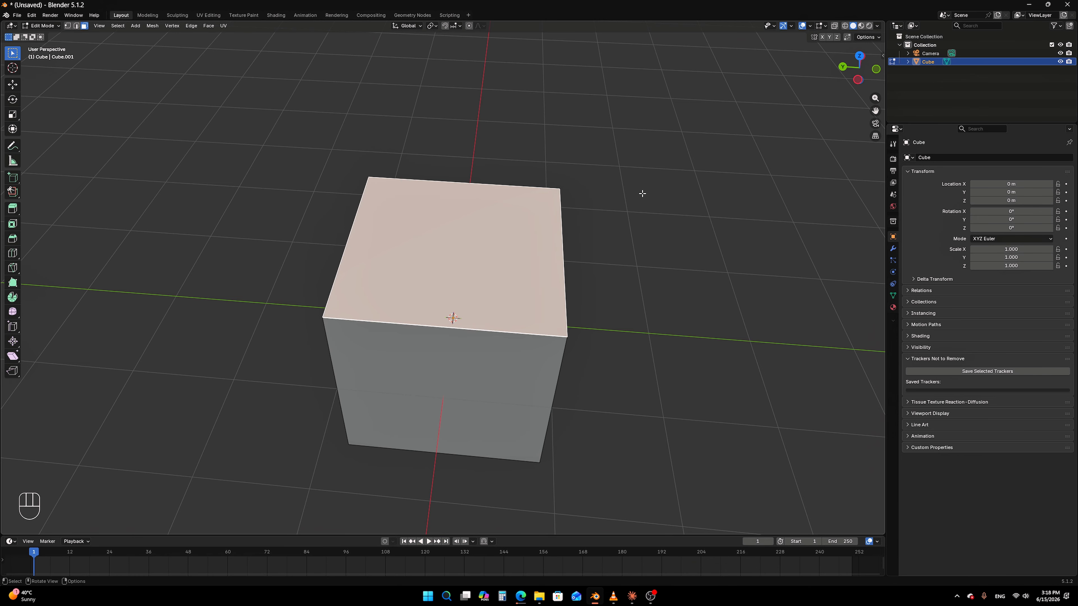
# Inset the cube's top face by about 0.19 m
pyautogui.press('i')
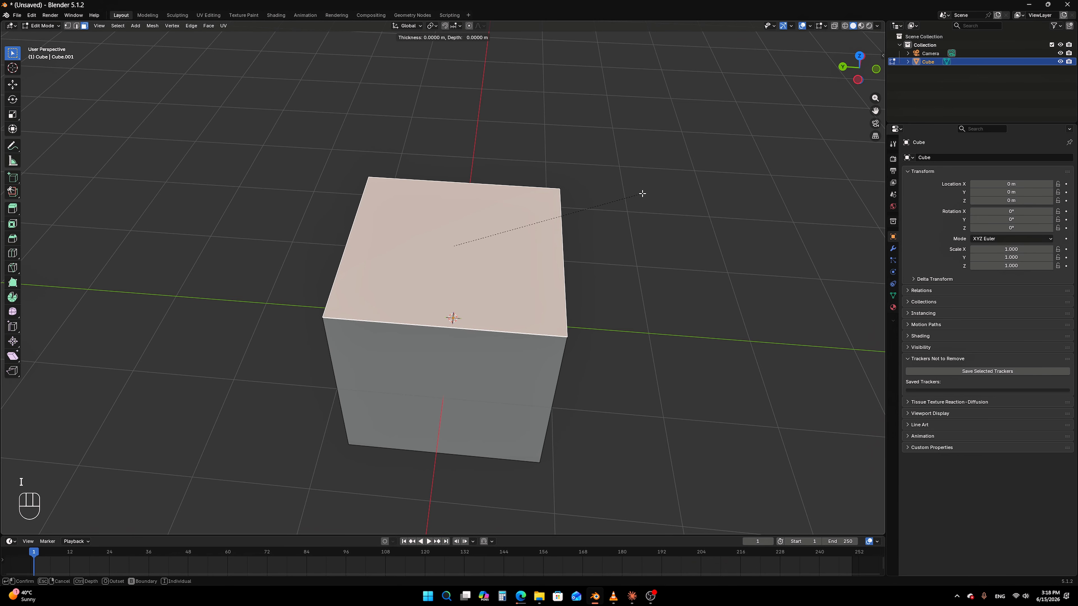
pyautogui.click(620, 205)
pyautogui.moveTo(619, 205); pyautogui.dragTo(577, 211, button='middle')
pyautogui.scroll(3, 578, 210)
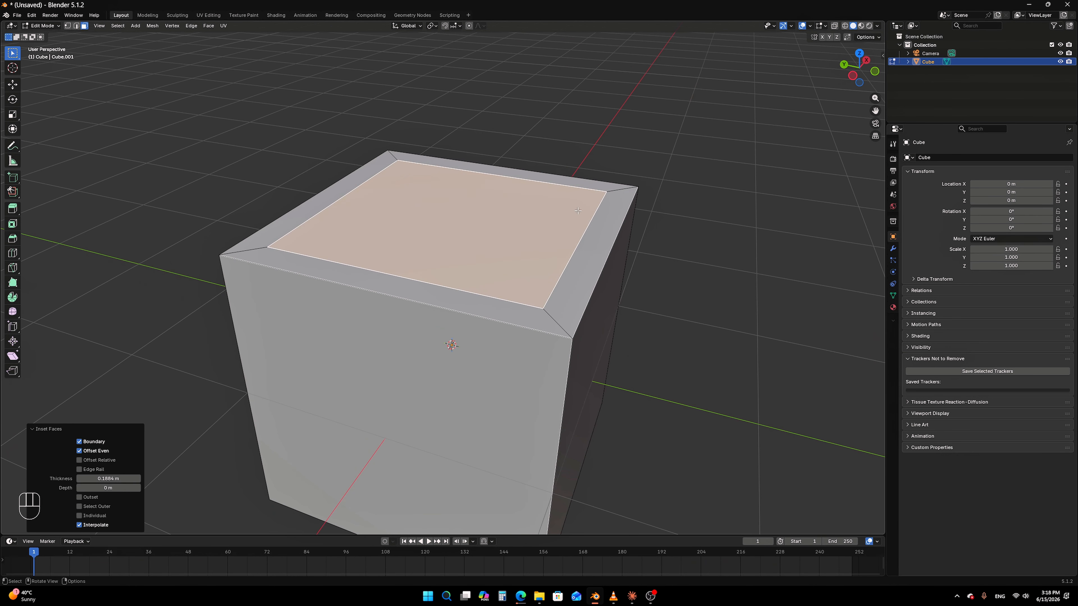
# Select the border faces around the inset one by one and reselect the inner top face
pyautogui.moveTo(571, 261); pyautogui.dragTo(571, 260, button='middle')
pyautogui.click(570, 260)
pyautogui.click(506, 335)
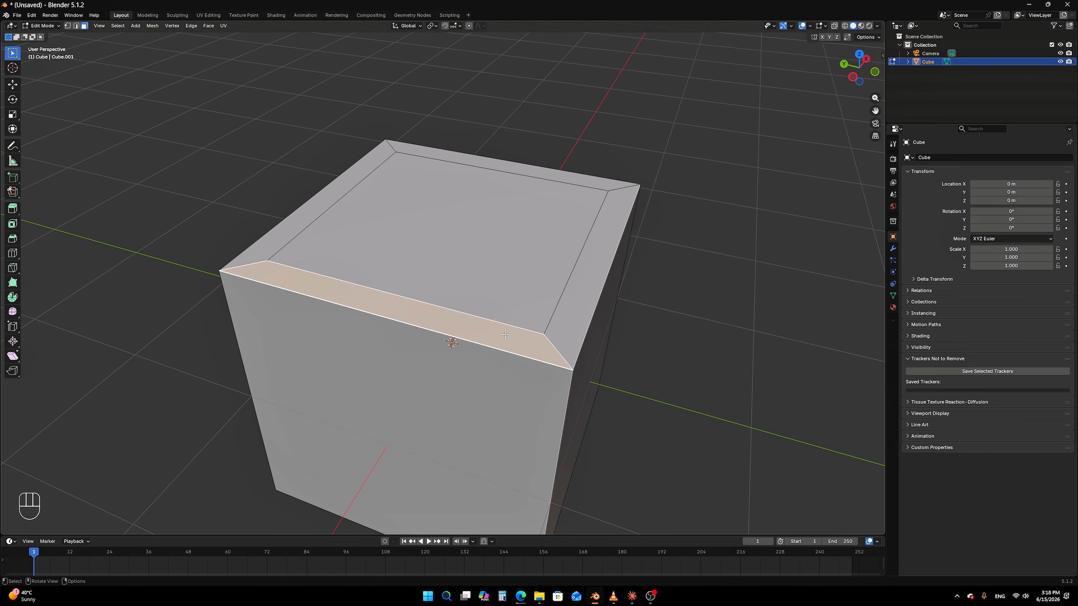
pyautogui.click(268, 233)
pyautogui.click(556, 179)
pyautogui.click(517, 221)
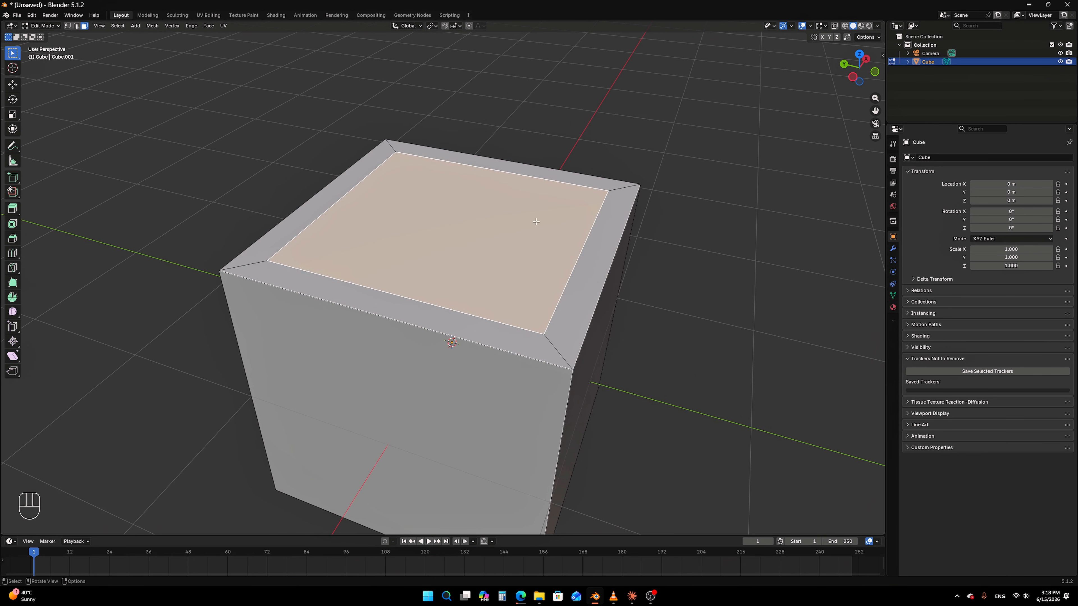
# Extrude the inner top face upward by about 0.7 m
pyautogui.moveTo(517, 220); pyautogui.dragTo(647, 232, button='middle')
pyautogui.press('e')
pyautogui.click(637, 169)
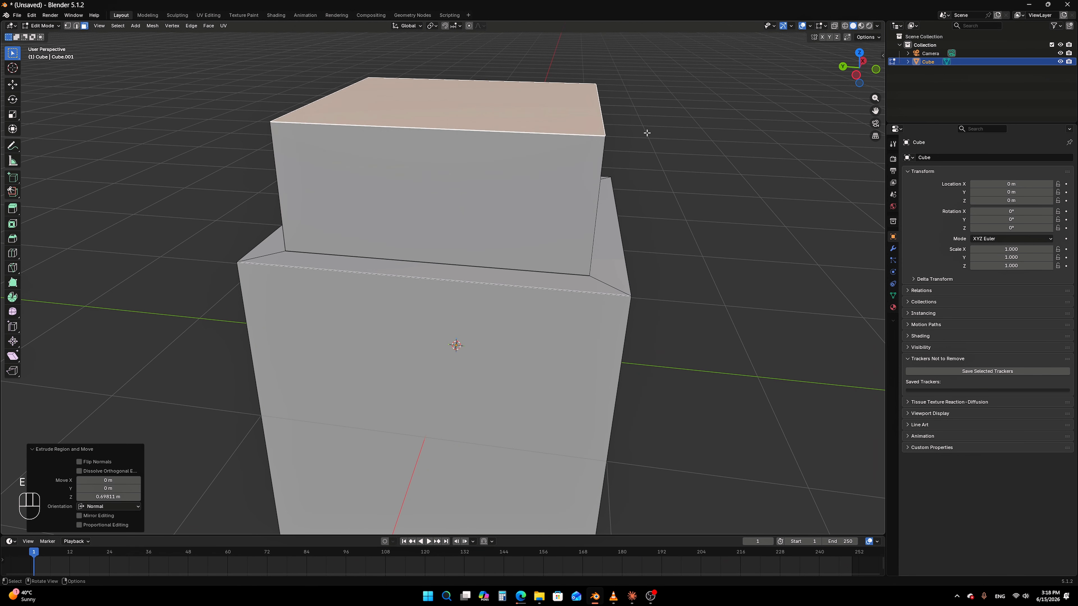
# Inset the raised top face and extrude the new inner face upward by about 0.45 m
pyautogui.moveTo(637, 168); pyautogui.dragTo(644, 159, button='middle')
pyautogui.press('i')
pyautogui.click(622, 142)
pyautogui.press('e')
pyautogui.click(641, 81)
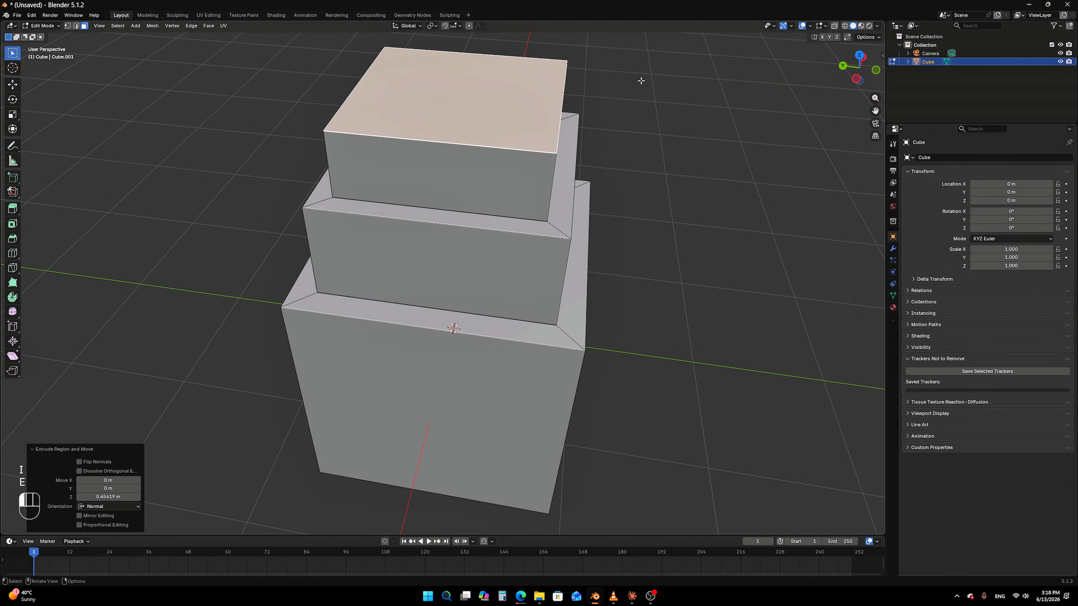
# Inset the uppermost face by about 0.24 m and extrude it downward by about 0.36 m
pyautogui.press('i')
pyautogui.click(615, 123)
pyautogui.press('e')
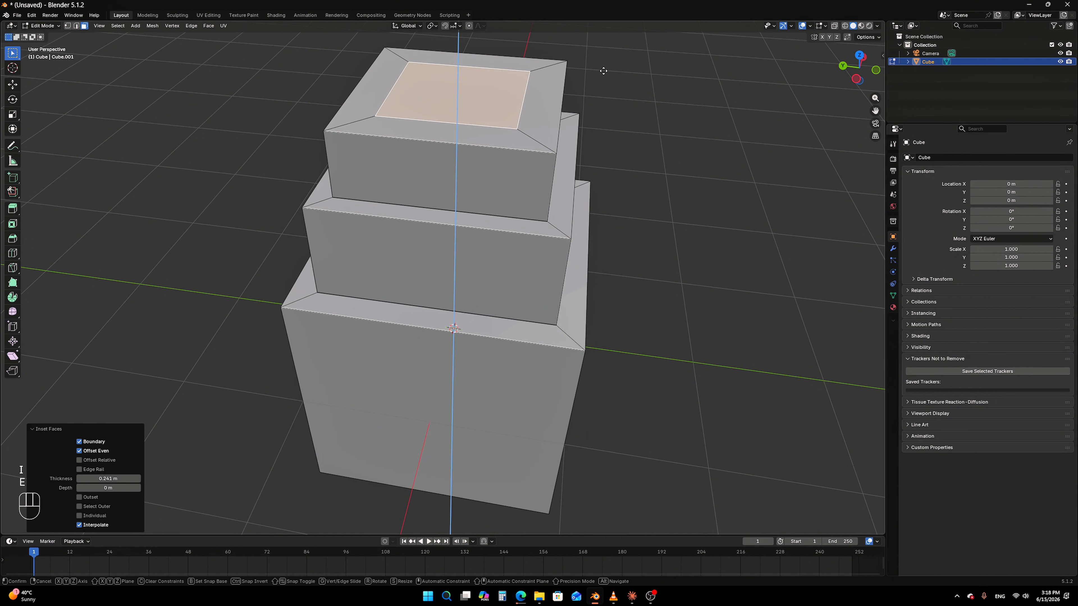
pyautogui.click(613, 121)
# Inset the recess's bottom face and extrude the inner face upward by about 0.94 m
pyautogui.press('i')
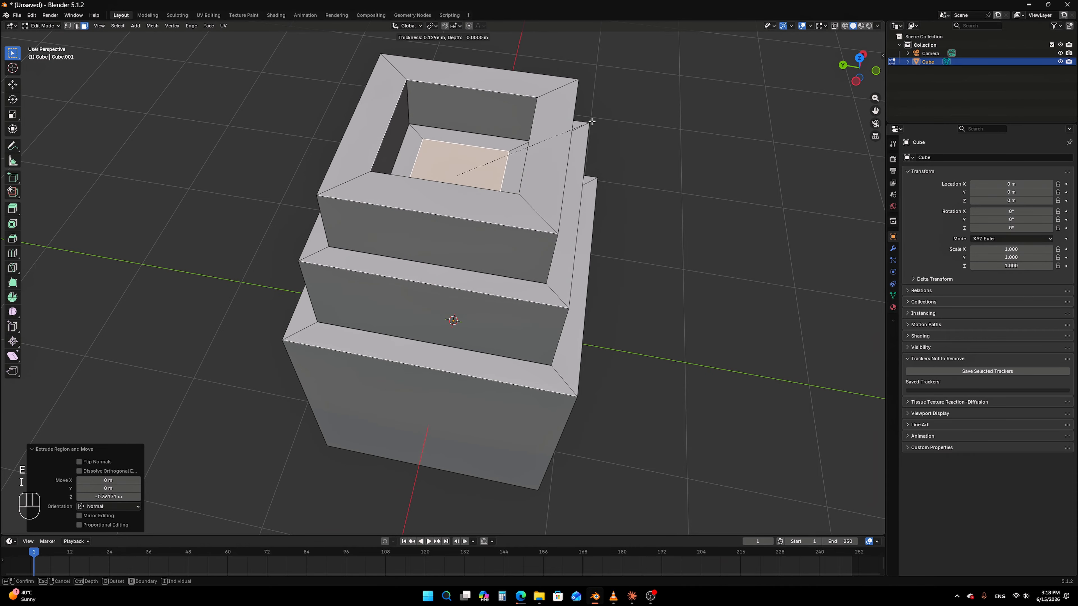
pyautogui.click(613, 119)
pyautogui.press('e')
pyautogui.click(620, 512)
pyautogui.scroll(-5, 608, 484)
pyautogui.moveTo(604, 443); pyautogui.dragTo(544, 397, button='middle')
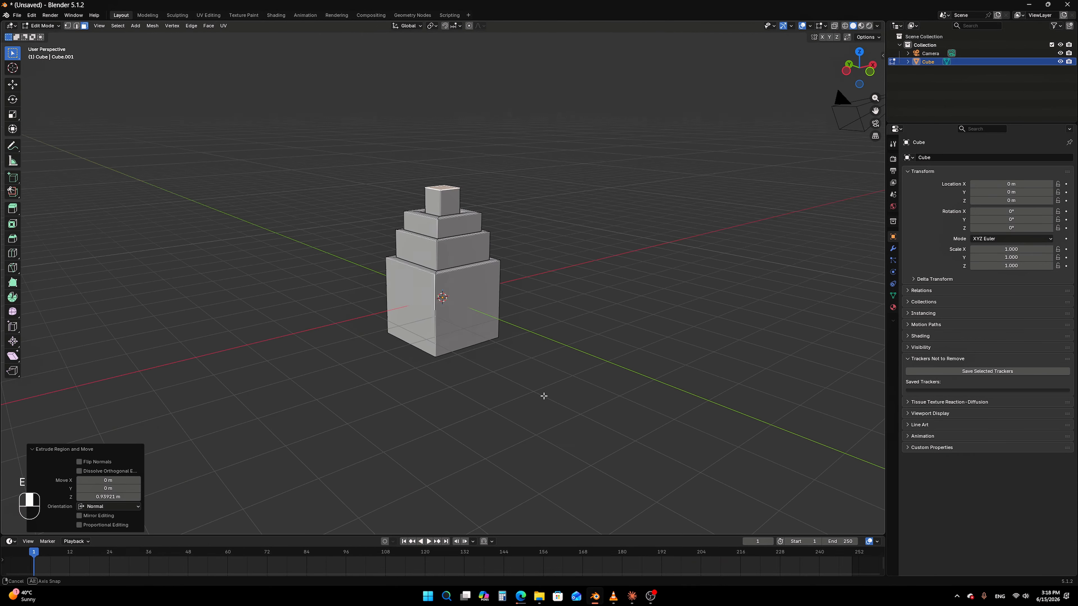
# Undo all the stacked extrusions and insets back to the plain cube with its top face selected
pyautogui.scroll(3, 543, 365)
pyautogui.moveTo(541, 337); pyautogui.dragTo(642, 221, button='middle')
pyautogui.hotkey('ctrl', 'z')
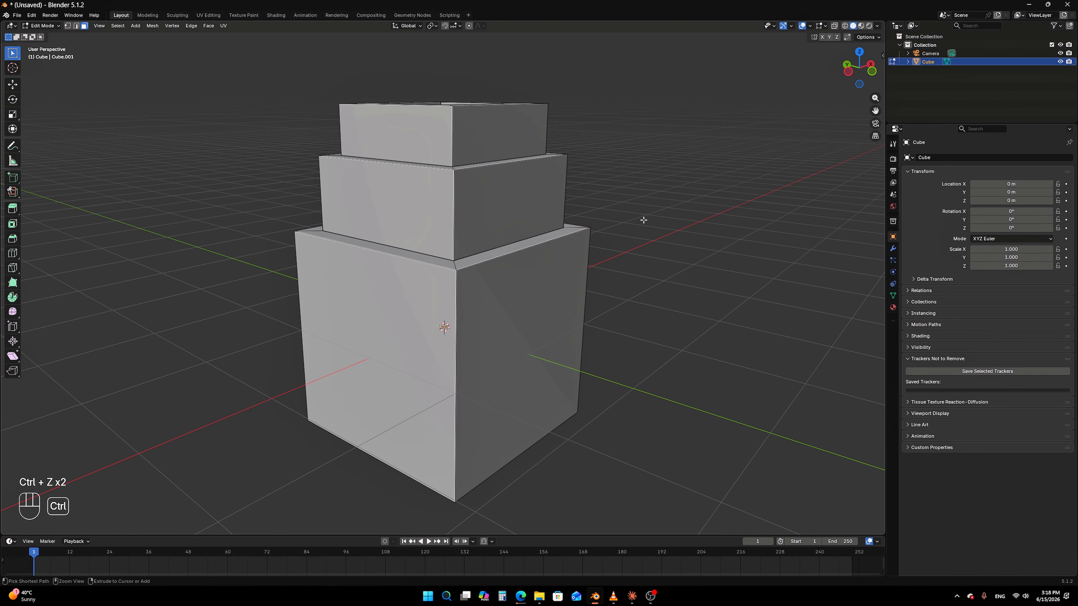
pyautogui.hotkey('ctrl', 'z')
pyautogui.hotkey('ctrl', 'z')
pyautogui.hotkey('ctrl', 'z')
pyautogui.hotkey('ctrl', 'z')
pyautogui.hotkey('ctrl', 'z')
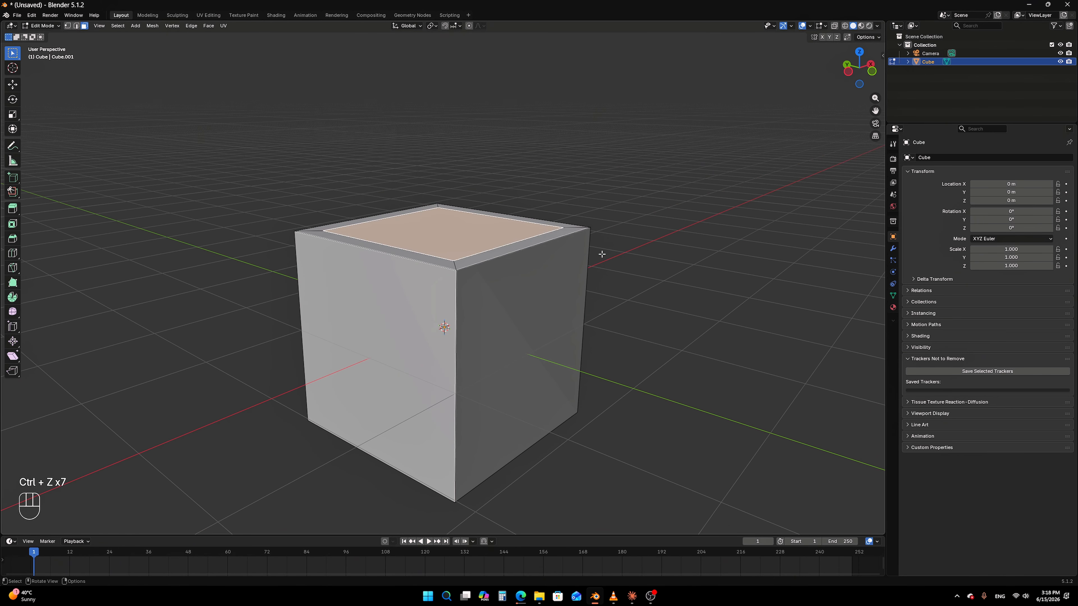
pyautogui.hotkey('ctrl', 'z')
pyautogui.hotkey('ctrl', 'z')
pyautogui.hotkey('ctrl', 'z')
pyautogui.hotkey('ctrl', 'z')
pyautogui.hotkey('ctrl', 'z')
pyautogui.hotkey('ctrl', 'z')
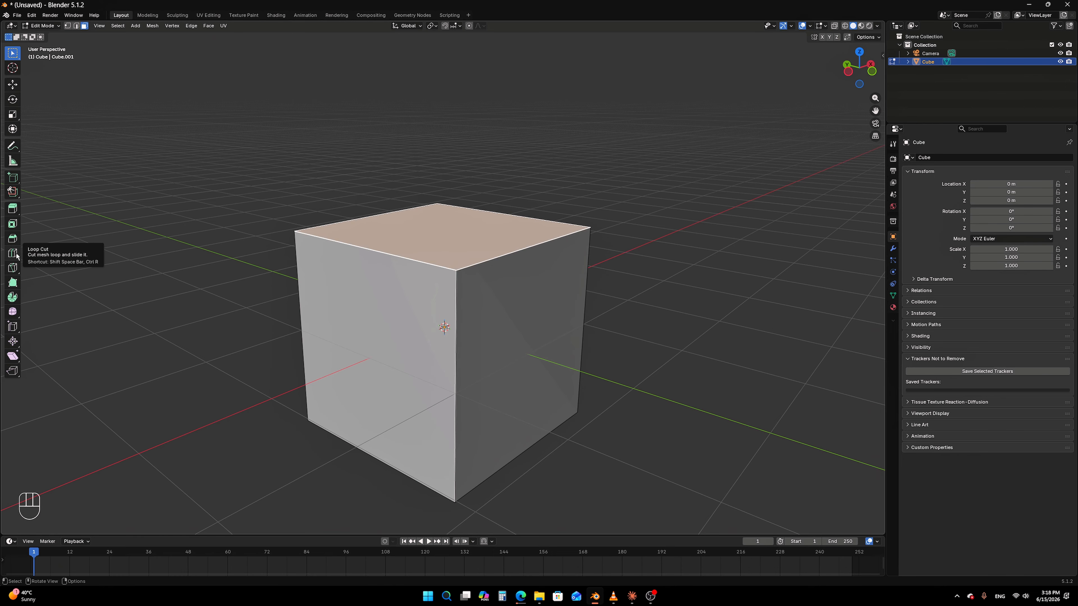
# Try insetting the cube's top face by about 0.56 m and undo it
pyautogui.moveTo(622, 306); pyautogui.dragTo(621, 276, button='middle')
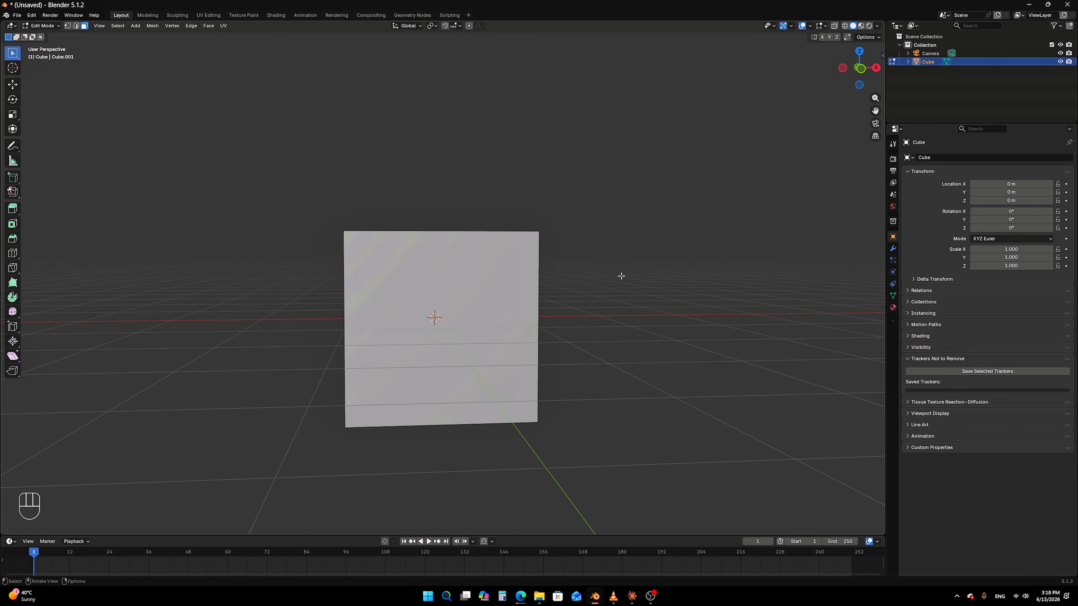
pyautogui.moveTo(581, 306); pyautogui.dragTo(582, 339, button='middle')
pyautogui.press('a')
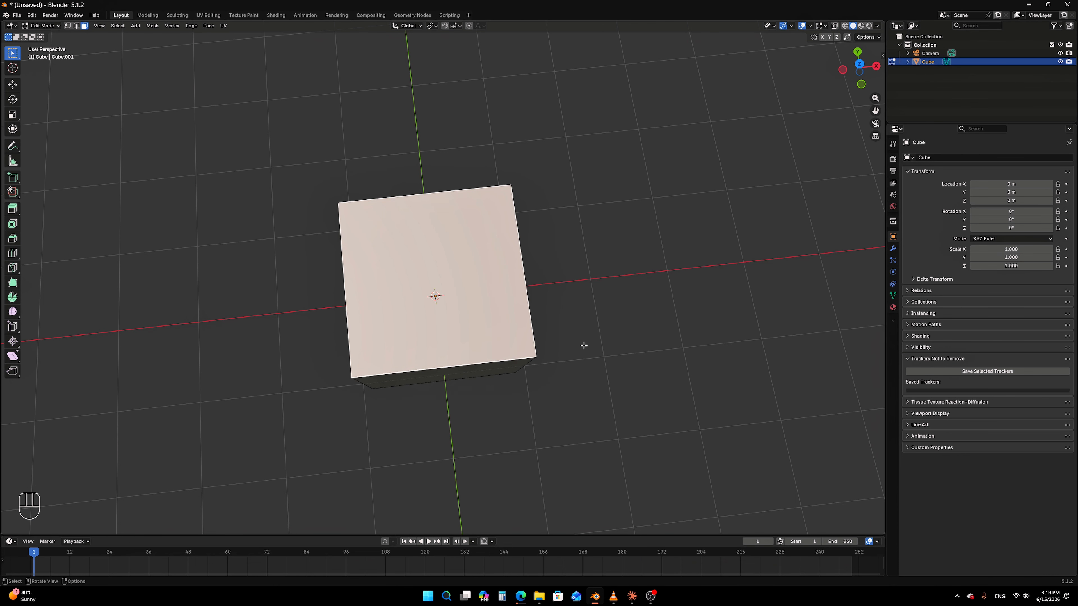
pyautogui.press('i')
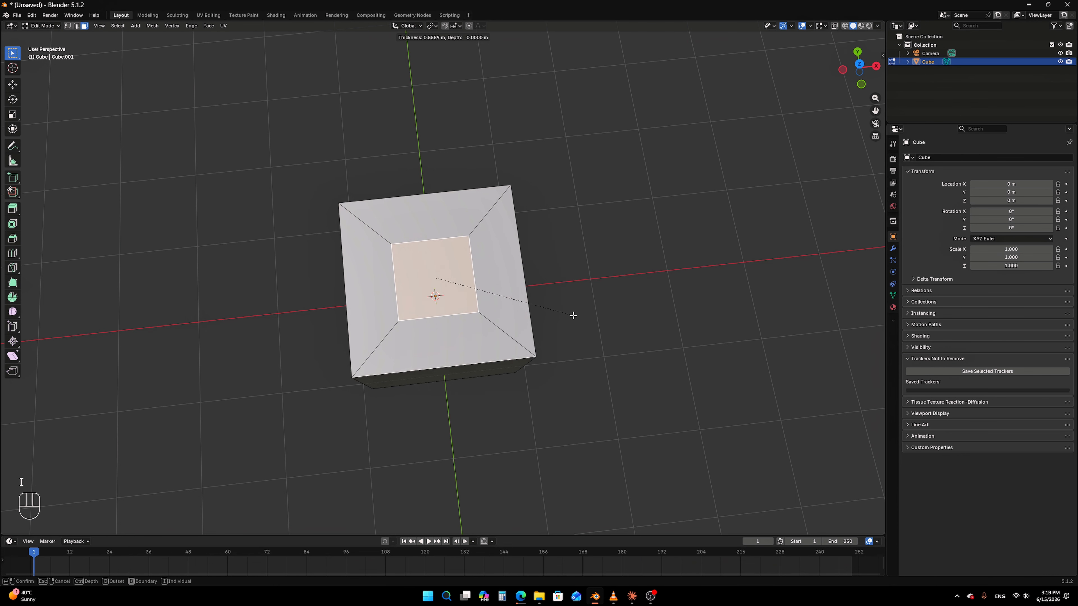
pyautogui.click(576, 319)
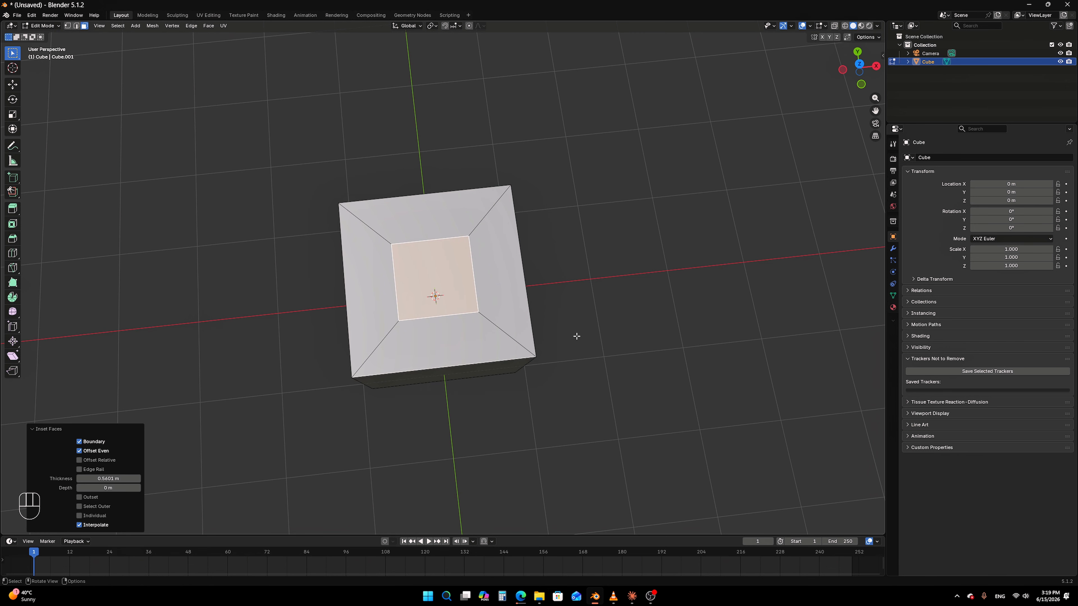
pyautogui.hotkey('ctrl', 'z')
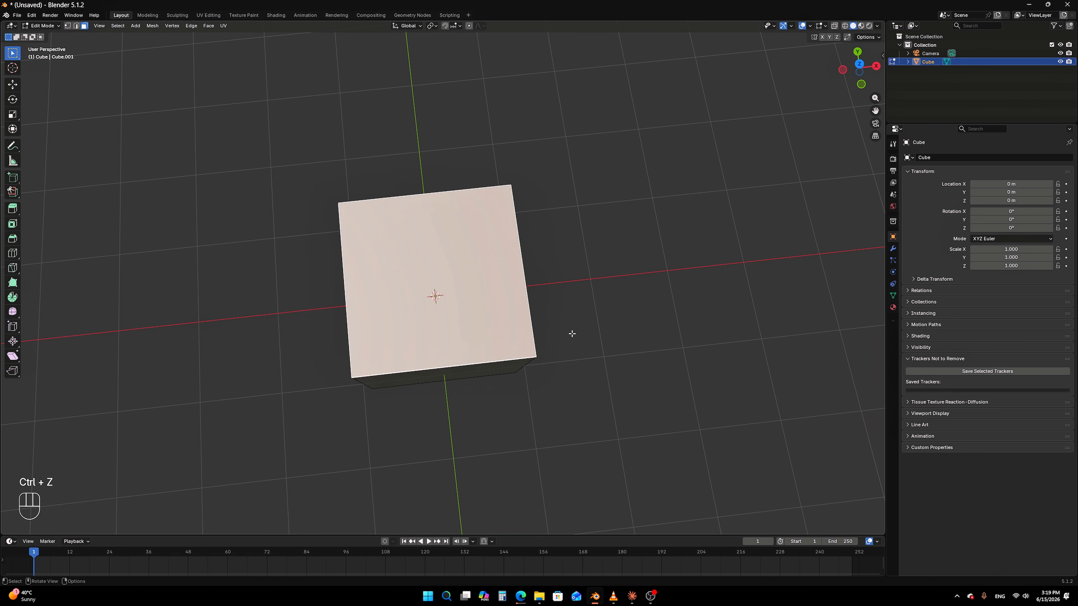
# Add a single centred loop cut across the cube's top along the Y axis and undo it
pyautogui.hotkey('ctrl', 'r')
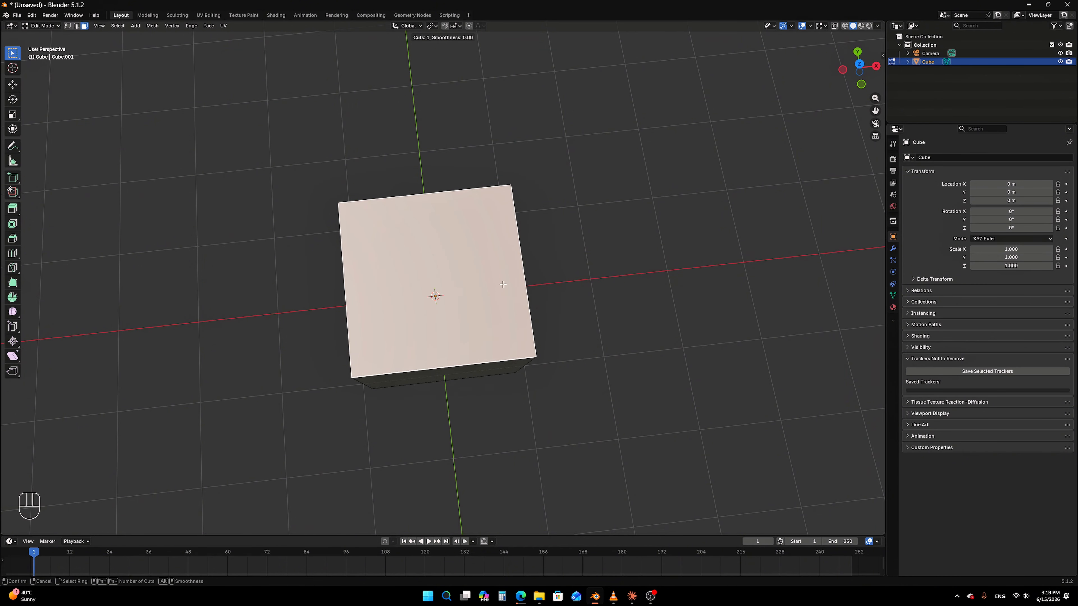
pyautogui.click(424, 196)
pyautogui.rightClick(425, 197)
pyautogui.moveTo(560, 250); pyautogui.dragTo(558, 245, button='middle')
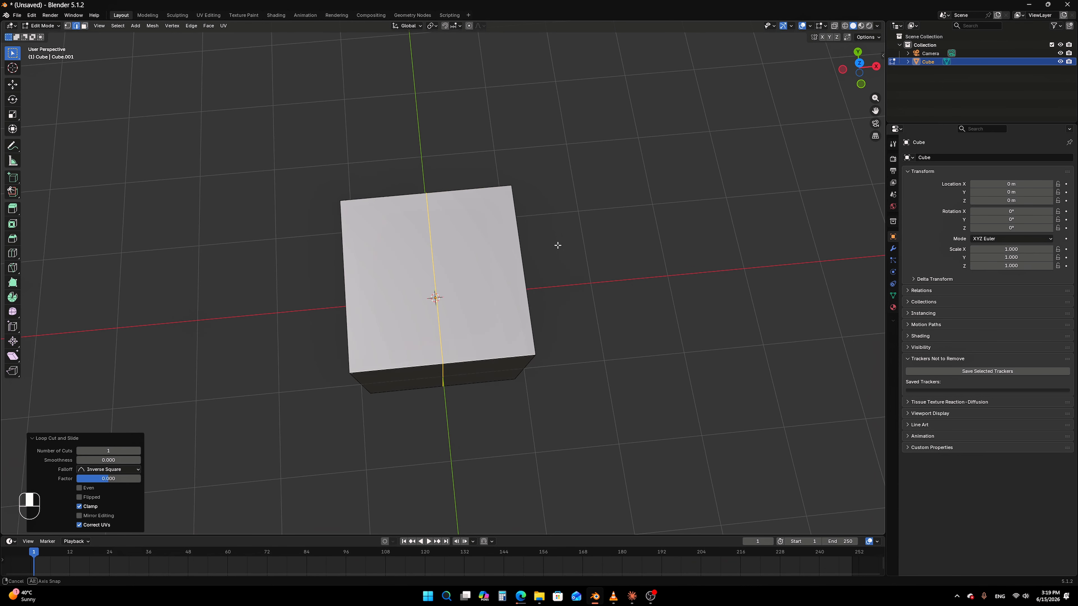
pyautogui.hotkey('ctrl', 'z')
# Add a single loop cut around the cube along the Y axis, slid toward the +X side with a factor of about 0.72
pyautogui.hotkey('ctrl', 'r')
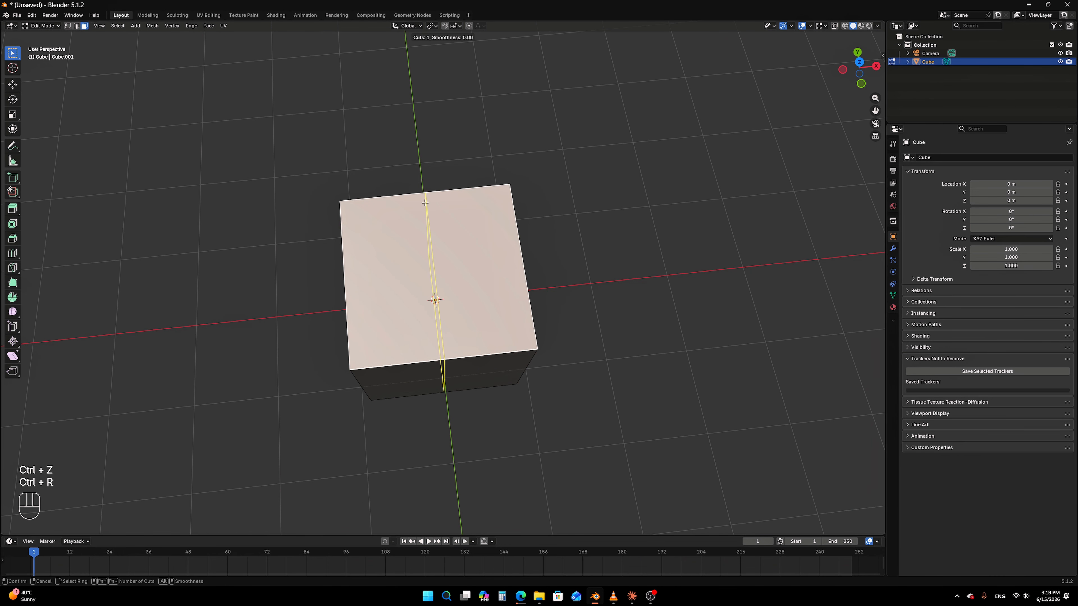
pyautogui.click(426, 199)
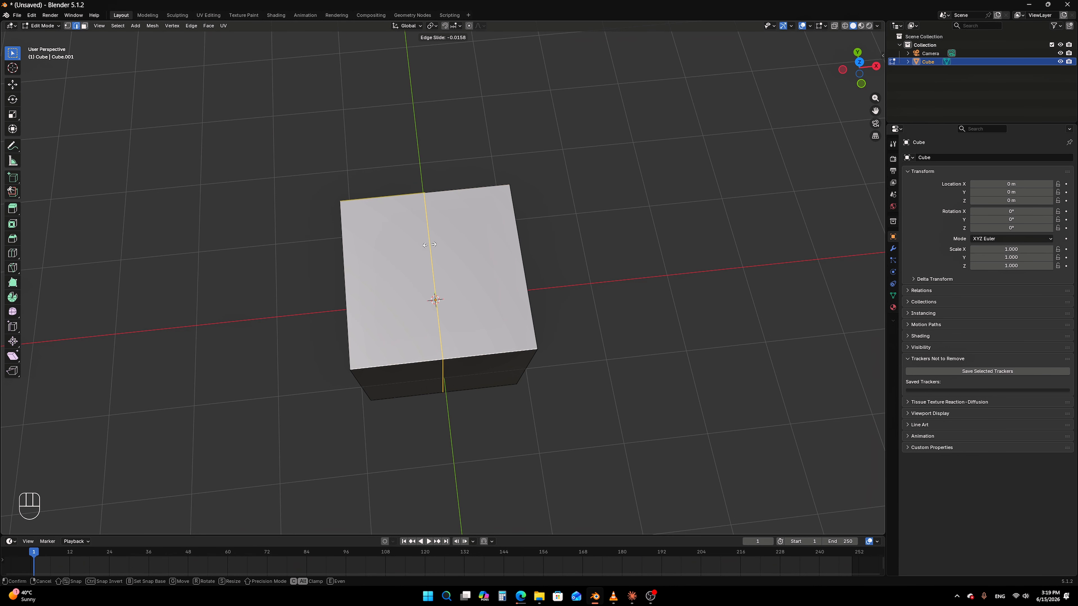
pyautogui.click(492, 237)
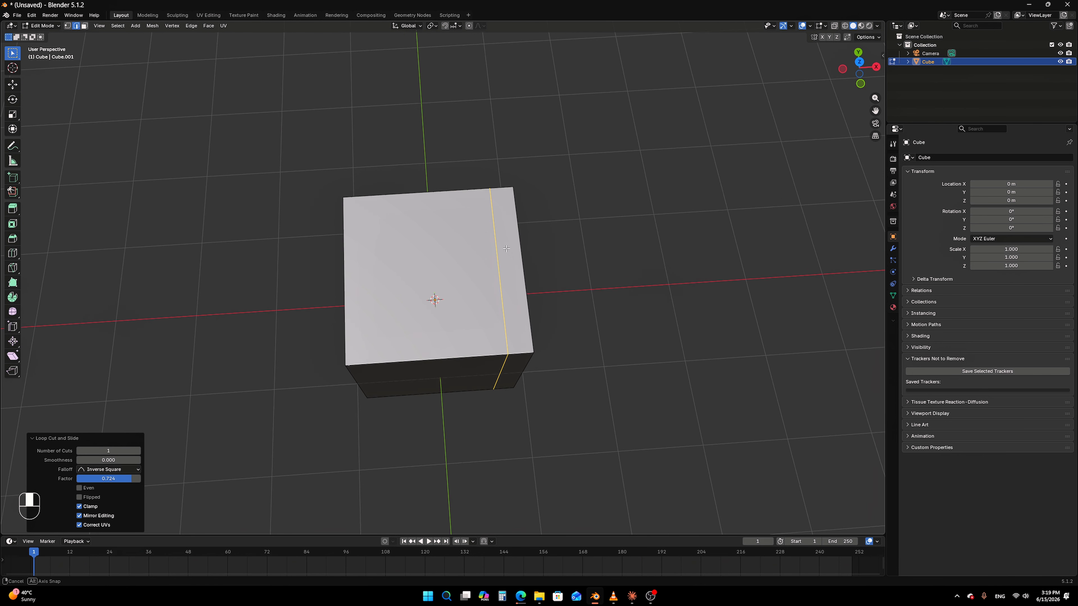
# Switch to face selection mode and select individual faces on both sides of the loop cut, ending on the larger top face
pyautogui.press('3')
pyautogui.moveTo(492, 237); pyautogui.dragTo(545, 293, button='middle')
pyautogui.click(527, 241)
pyautogui.click(492, 271)
pyautogui.moveTo(556, 382); pyautogui.dragTo(586, 348, button='middle')
pyautogui.click(392, 264)
pyautogui.click(404, 328)
pyautogui.click(511, 345)
pyautogui.scroll(1, 587, 333)
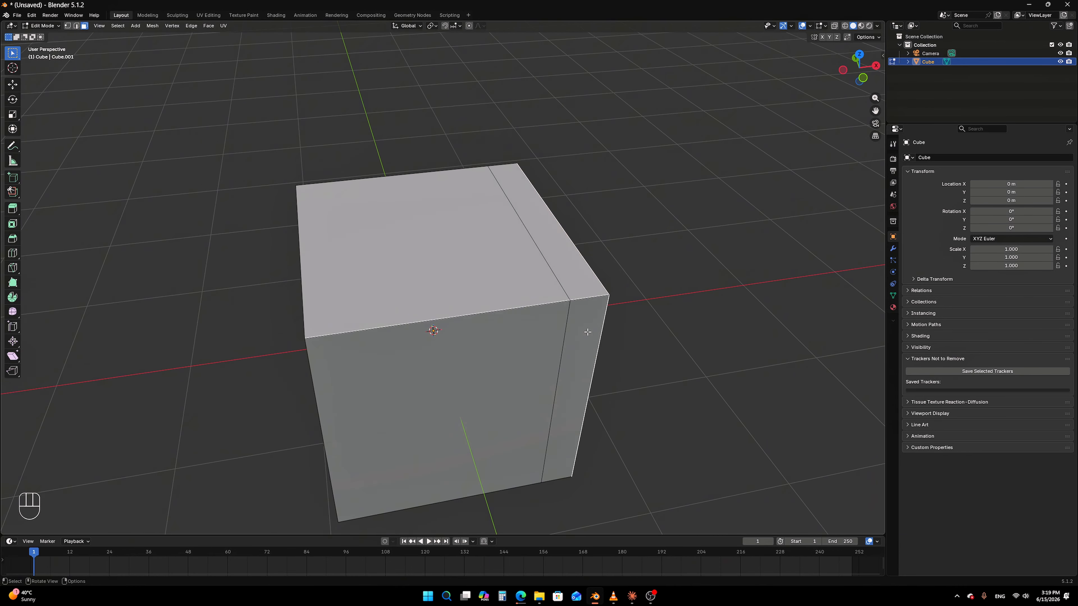
pyautogui.click(515, 272)
pyautogui.scroll(-1, 613, 299)
pyautogui.moveTo(613, 299); pyautogui.dragTo(546, 205, button='middle')
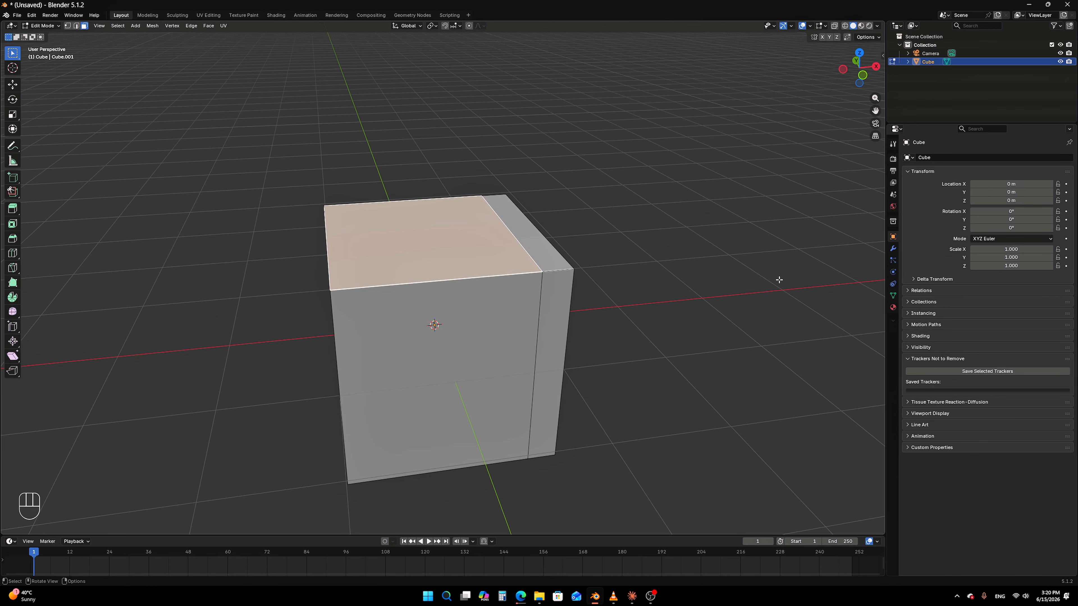
# Add a centred loop cut along the Y axis through the cube's larger section
pyautogui.moveTo(780, 285); pyautogui.dragTo(643, 306, button='middle')
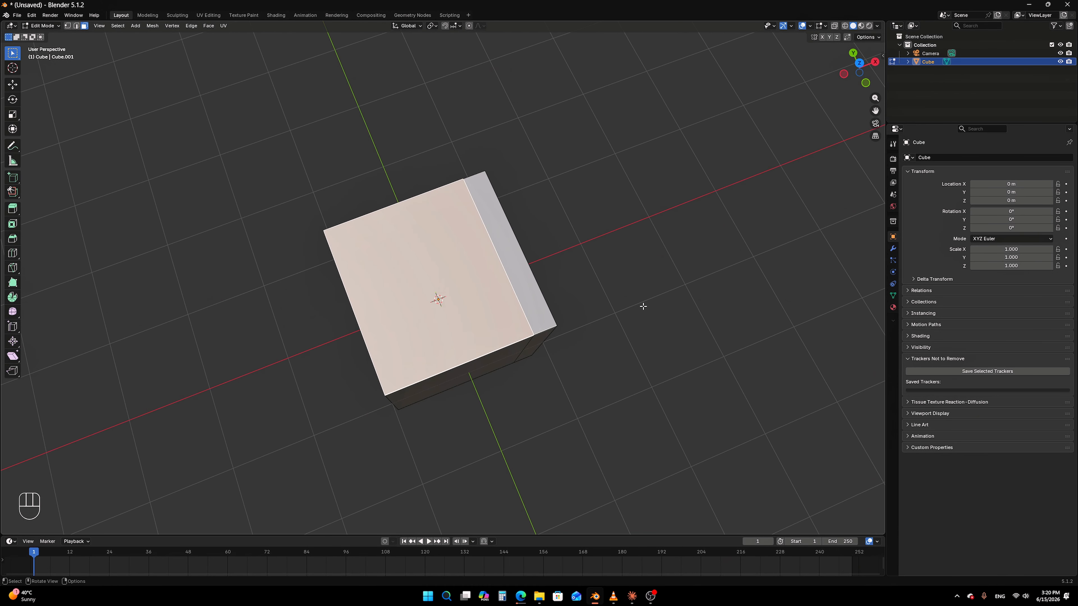
pyautogui.hotkey('ctrl', 'r')
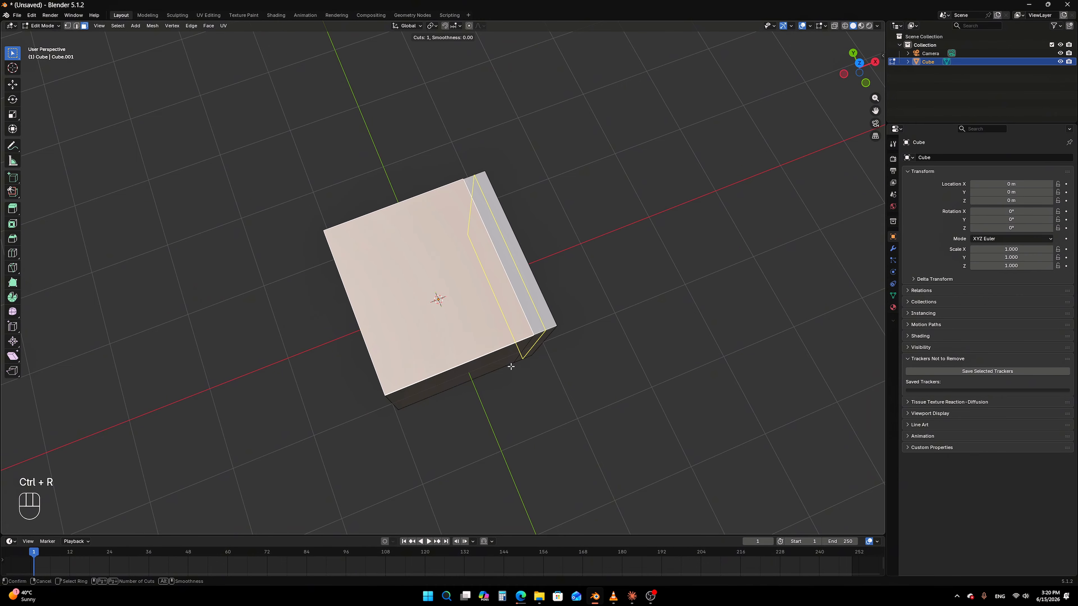
pyautogui.click(470, 350)
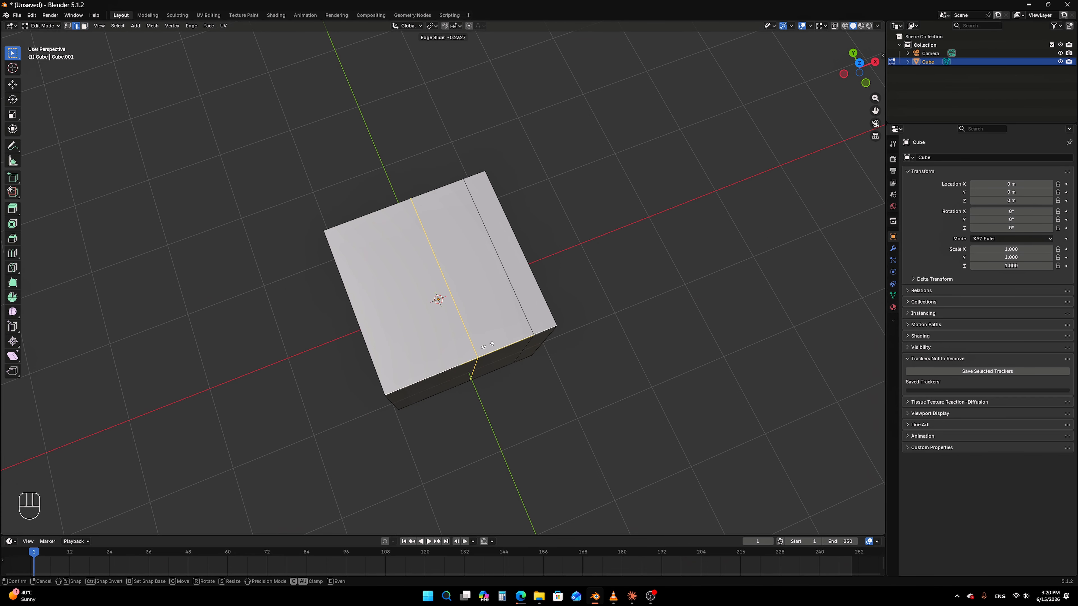
pyautogui.rightClick(488, 345)
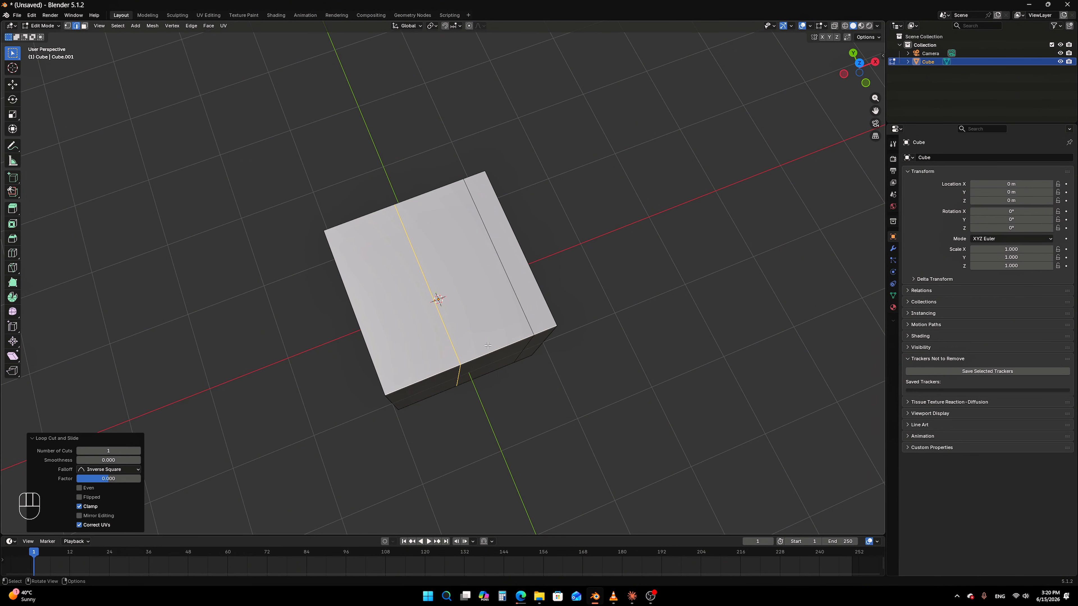
pyautogui.moveTo(505, 339); pyautogui.dragTo(490, 314, button='middle')
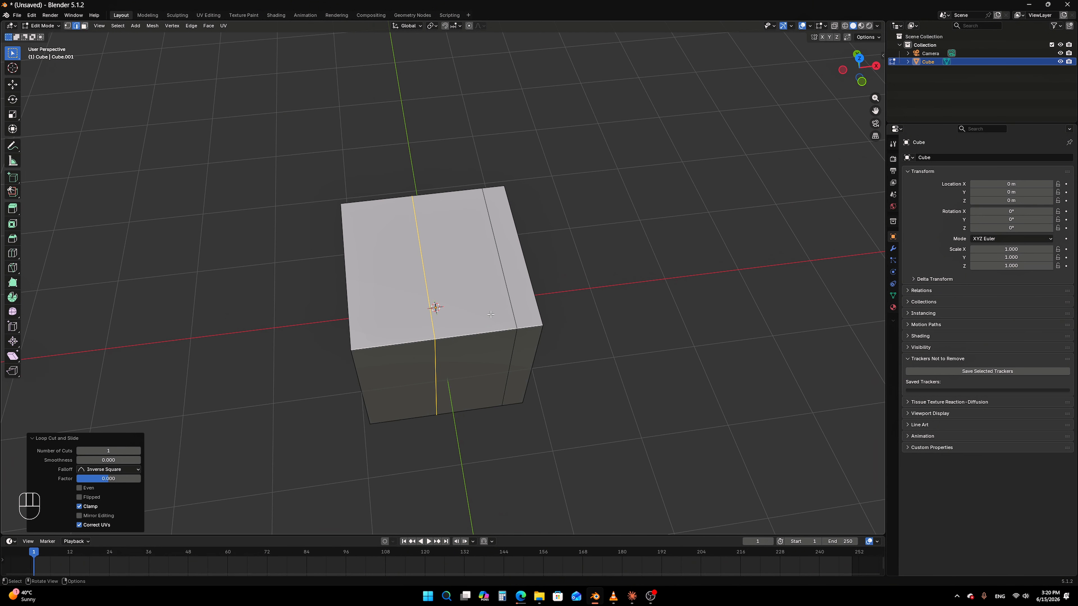
# Switch to face selection mode and extrude the top face on the cube's -X side upward
pyautogui.press('3')
pyautogui.click(437, 295)
pyautogui.click(436, 294)
pyautogui.click(437, 293)
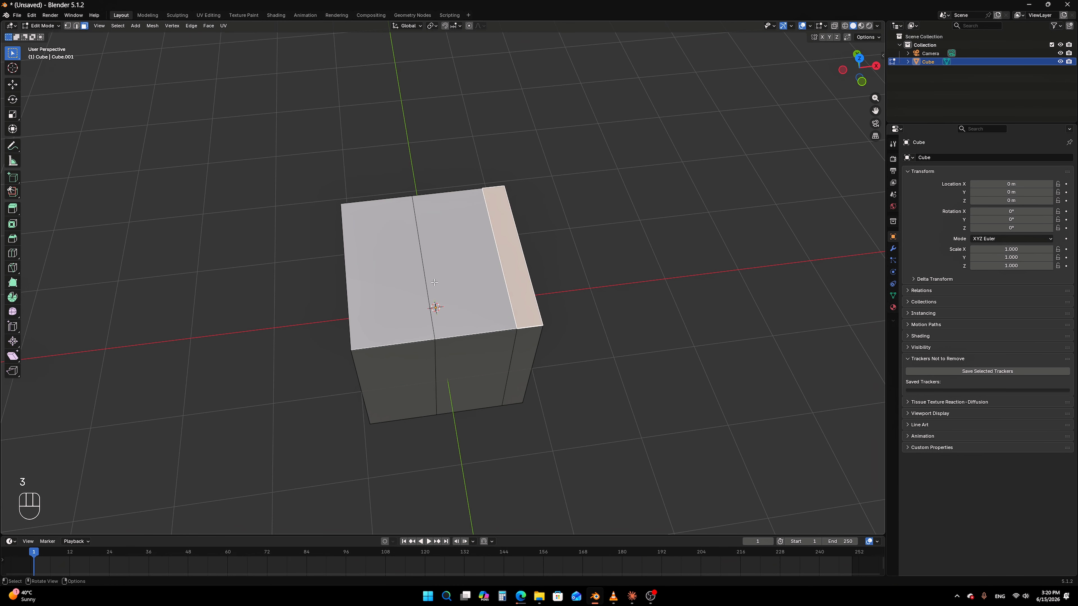
pyautogui.click(437, 293)
pyautogui.moveTo(437, 293); pyautogui.dragTo(426, 276, button='middle')
pyautogui.press('e')
pyautogui.click(484, 256)
# Extrude the middle top face upward by about 1.11 m, and extrude the narrow +X top face upward as well
pyautogui.click(461, 257)
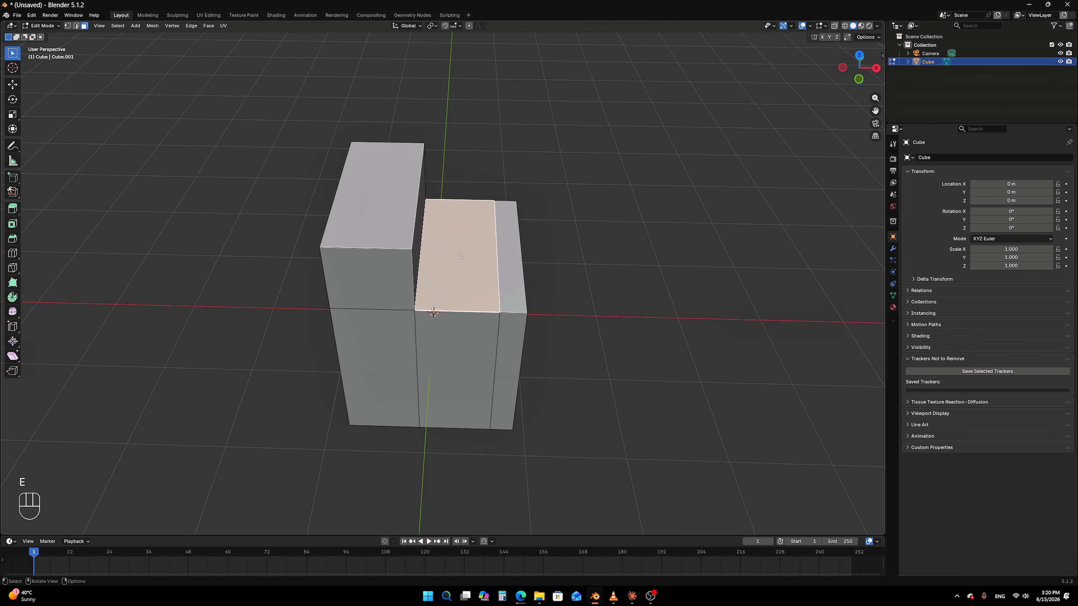
pyautogui.press('e')
pyautogui.click(466, 171)
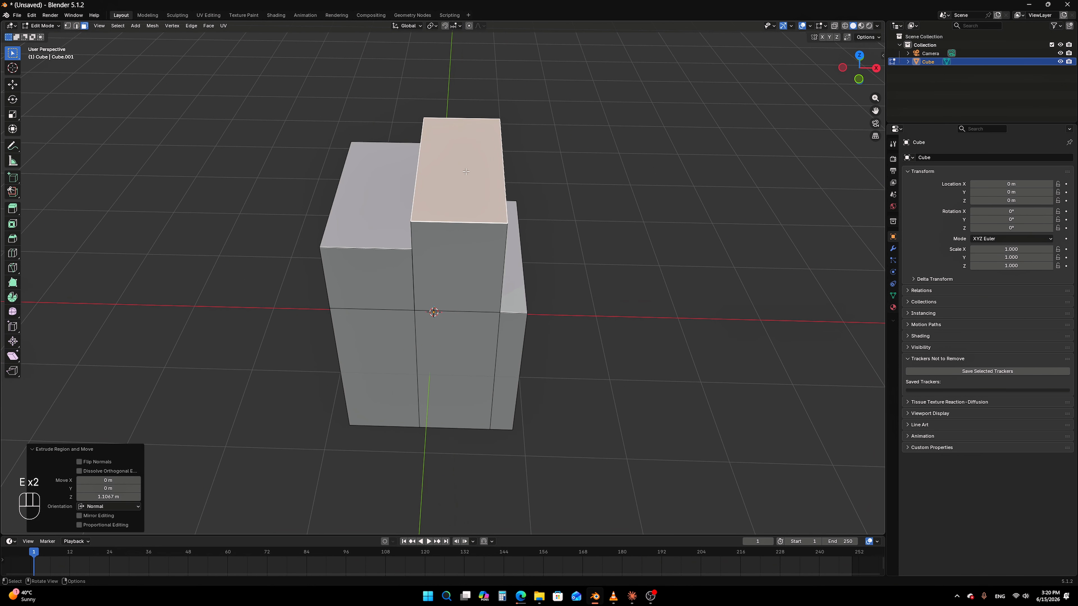
pyautogui.click(518, 251)
pyautogui.press('e')
pyautogui.click(558, 164)
# Undo the upward extrusions of the cube's three top faces
pyautogui.moveTo(558, 163); pyautogui.dragTo(469, 224, button='middle')
pyautogui.hotkey('ctrl', 'z')
pyautogui.hotkey('ctrl', 'z')
pyautogui.hotkey('ctrl', 'z')
pyautogui.hotkey('ctrl', 'z')
pyautogui.hotkey('ctrl', 'z')
pyautogui.moveTo(633, 252); pyautogui.dragTo(557, 242, button='middle')
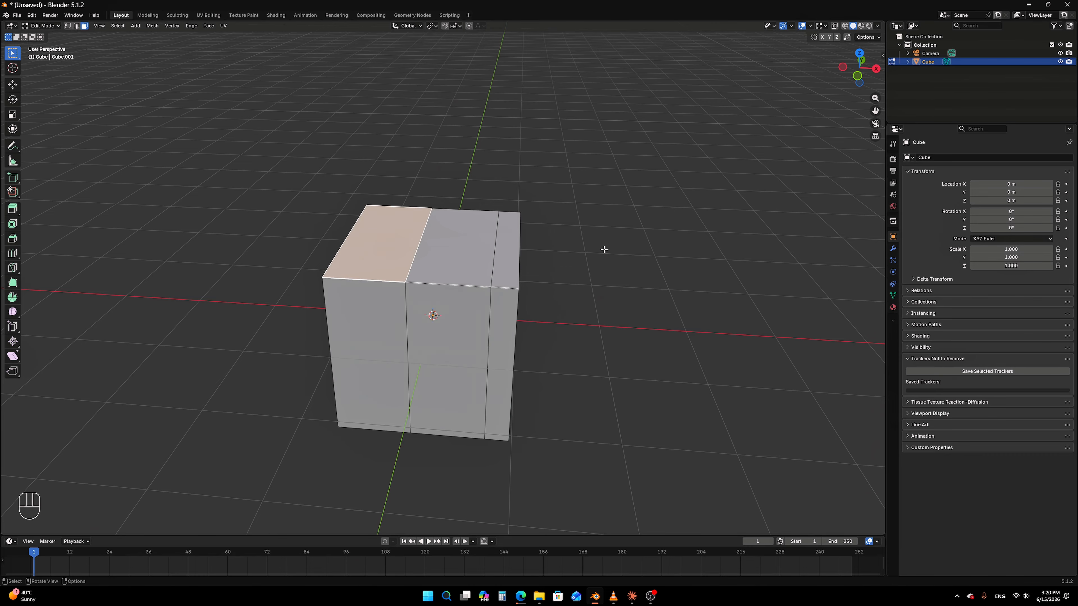
pyautogui.moveTo(604, 249)
pyautogui.mouseDown(button='middle')
pyautogui.moveTo(505, 255)
pyautogui.moveTo(441, 280)
pyautogui.moveTo(449, 265)
pyautogui.moveTo(609, 265)
pyautogui.mouseUp(button='middle')
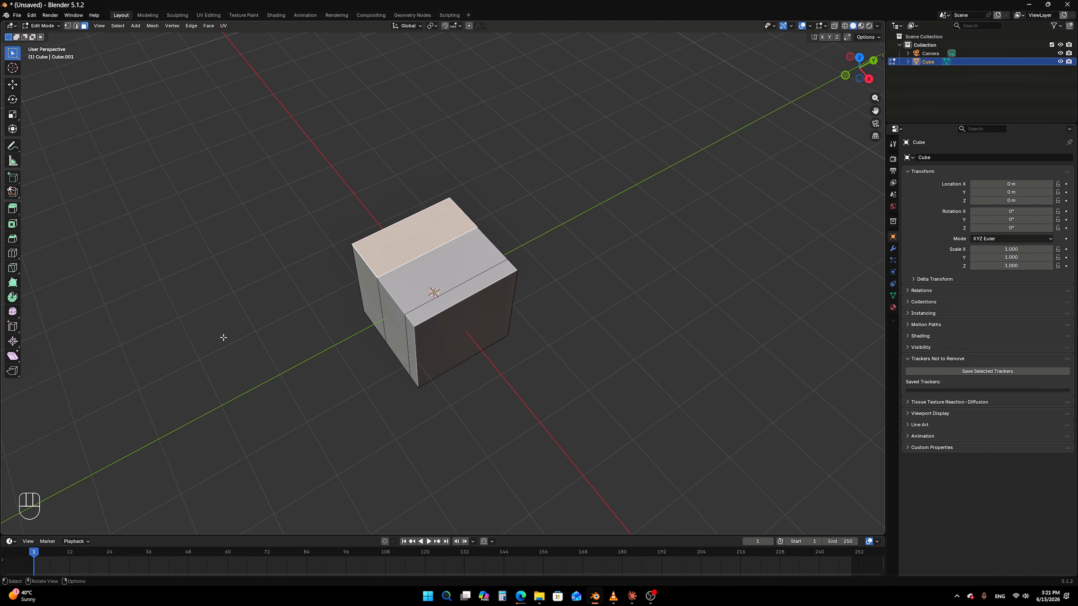
# Undo the remaining mesh edits until both loop cuts are removed from the cube
pyautogui.moveTo(430, 204); pyautogui.dragTo(639, 185, button='middle')
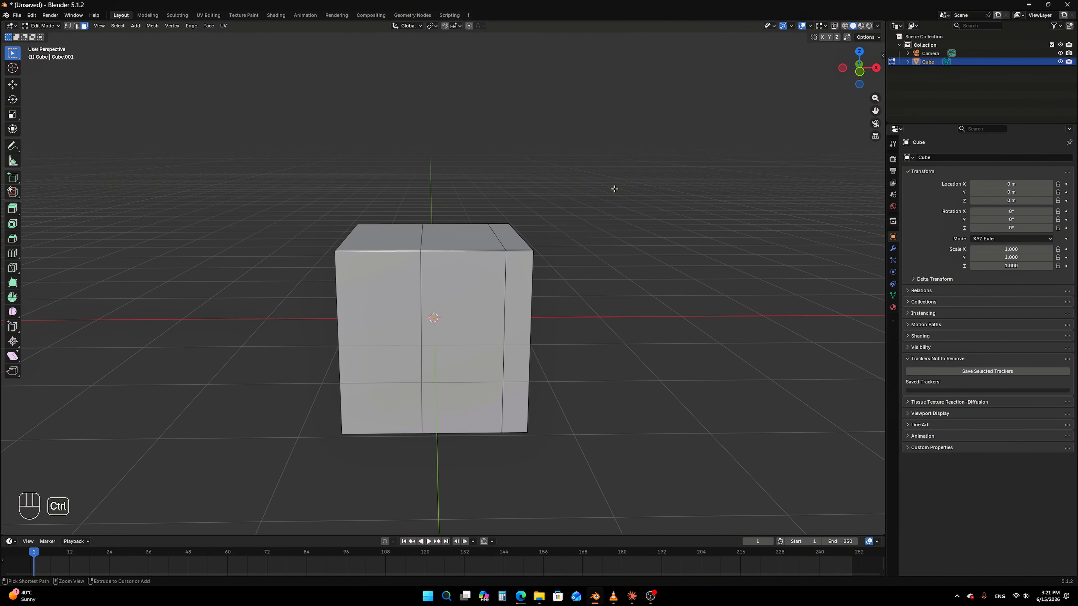
pyautogui.hotkey('ctrl', 'z')
pyautogui.hotkey('ctrl', 'z')
pyautogui.hotkey('ctrl', 'z')
pyautogui.hotkey('ctrl', 'z')
pyautogui.hotkey('ctrl', 'z')
pyautogui.hotkey('ctrl', 'z')
pyautogui.hotkey('ctrl', 'z')
pyautogui.hotkey('ctrl', 'z')
pyautogui.hotkey('ctrl', 'z')
pyautogui.hotkey('ctrl', 'z')
pyautogui.hotkey('ctrl', 'z')
# Return to Object Mode and delete the cube
pyautogui.press('Tab')
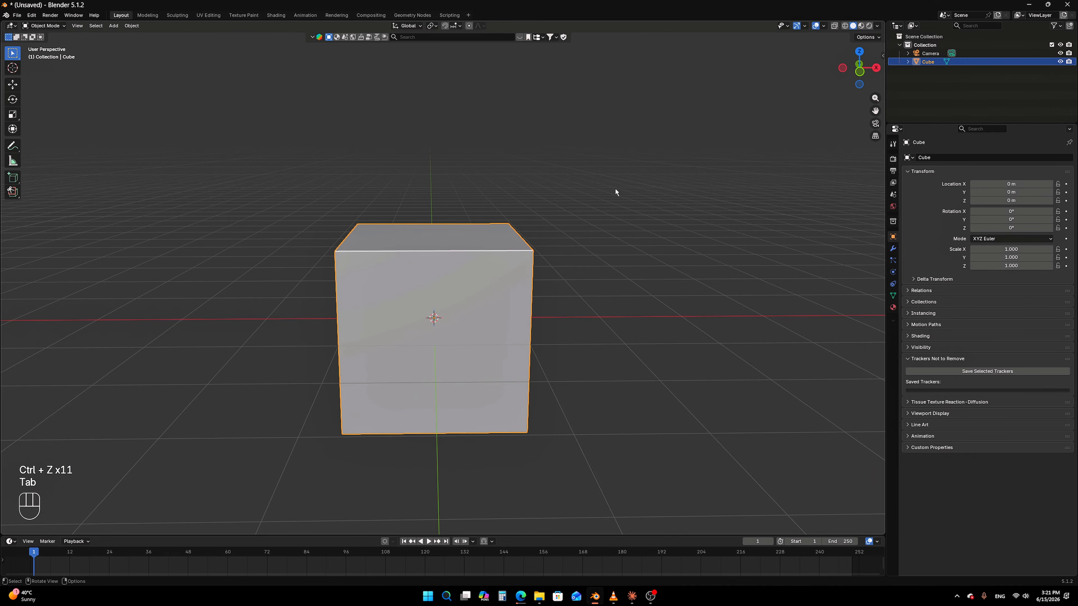
pyautogui.press('x')
pyautogui.click(592, 236)
pyautogui.moveTo(595, 235); pyautogui.dragTo(515, 268, button='middle')
# Add a Monkey mesh at the world origin
pyautogui.hotkey('shift', 'a')
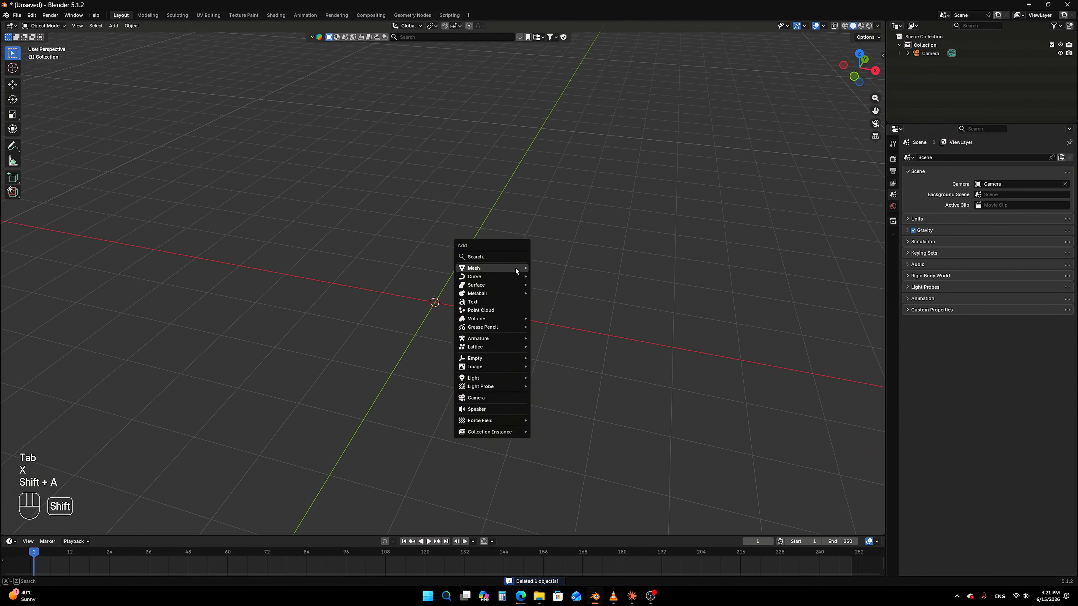
pyautogui.moveTo(514, 268)
pyautogui.click(565, 346)
pyautogui.moveTo(564, 346); pyautogui.dragTo(579, 278, button='middle')
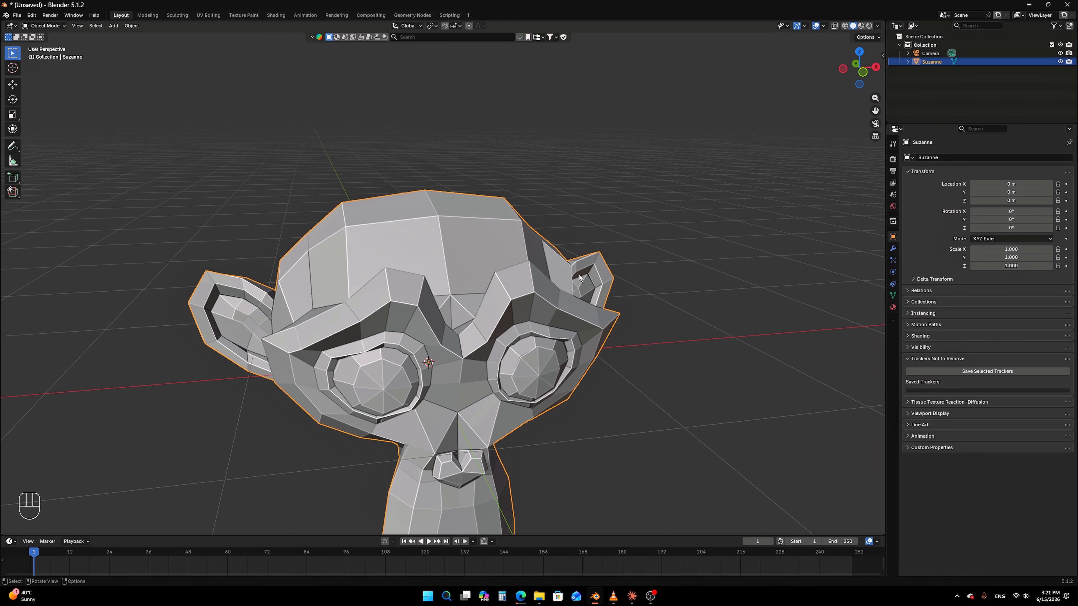
pyautogui.moveTo(580, 278); pyautogui.dragTo(900, 230, button='middle')
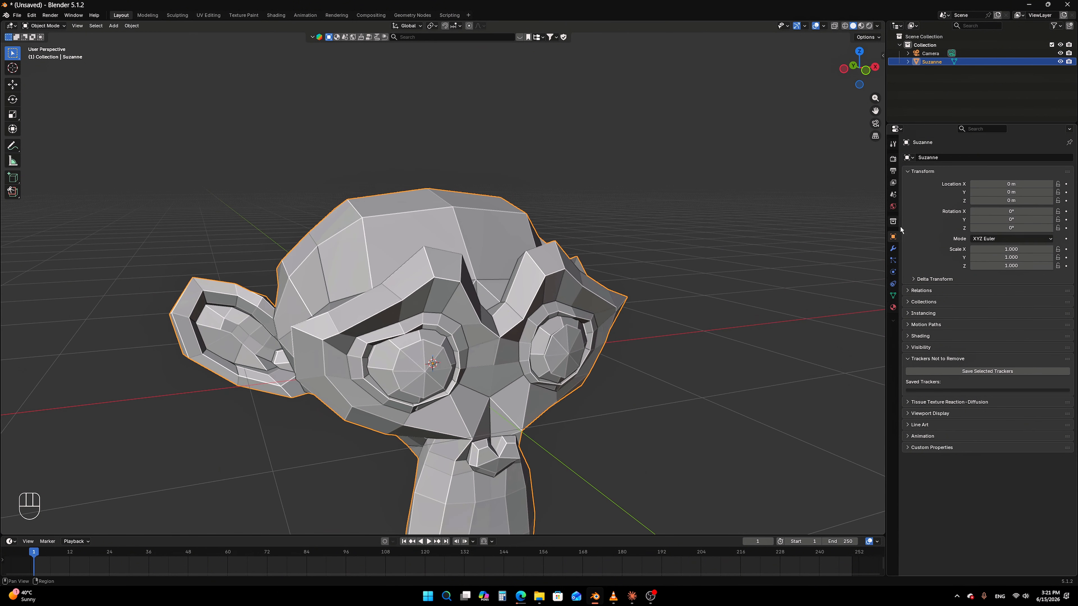
# Add a Subdivision Surface modifier to the monkey from the Generate category and remove it again
pyautogui.click(894, 250)
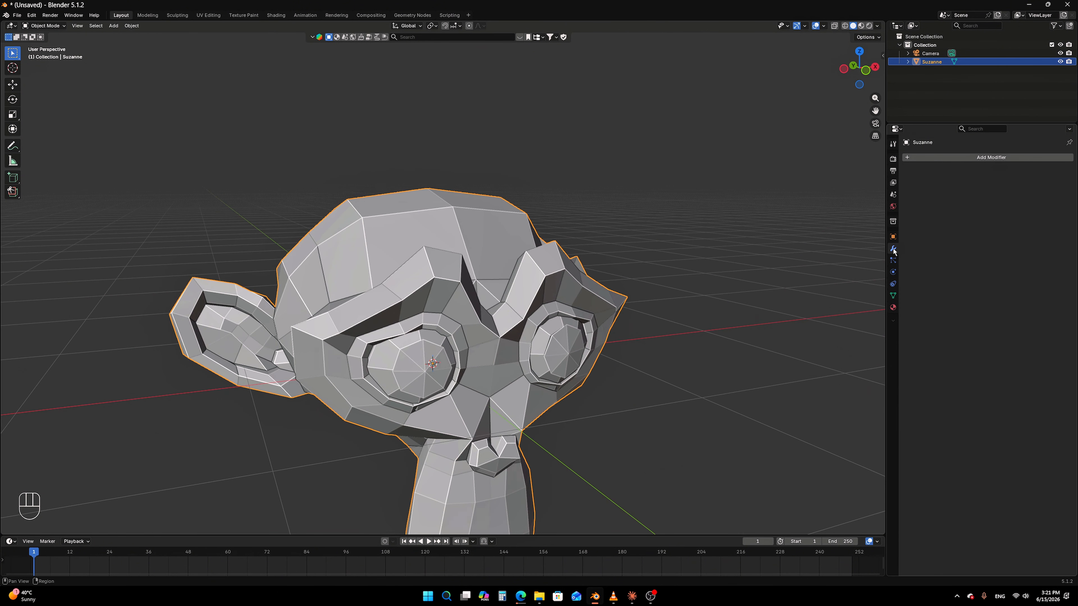
pyautogui.click(940, 159)
pyautogui.moveTo(940, 159)
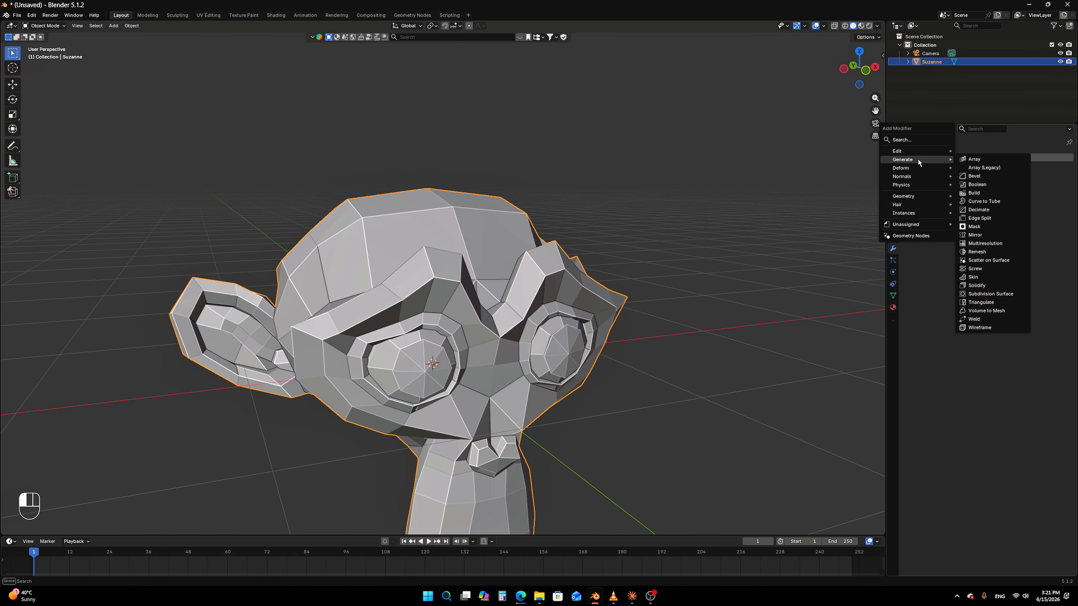
pyautogui.click(1004, 295)
pyautogui.moveTo(785, 288); pyautogui.dragTo(704, 280, button='middle')
pyautogui.click(1058, 171)
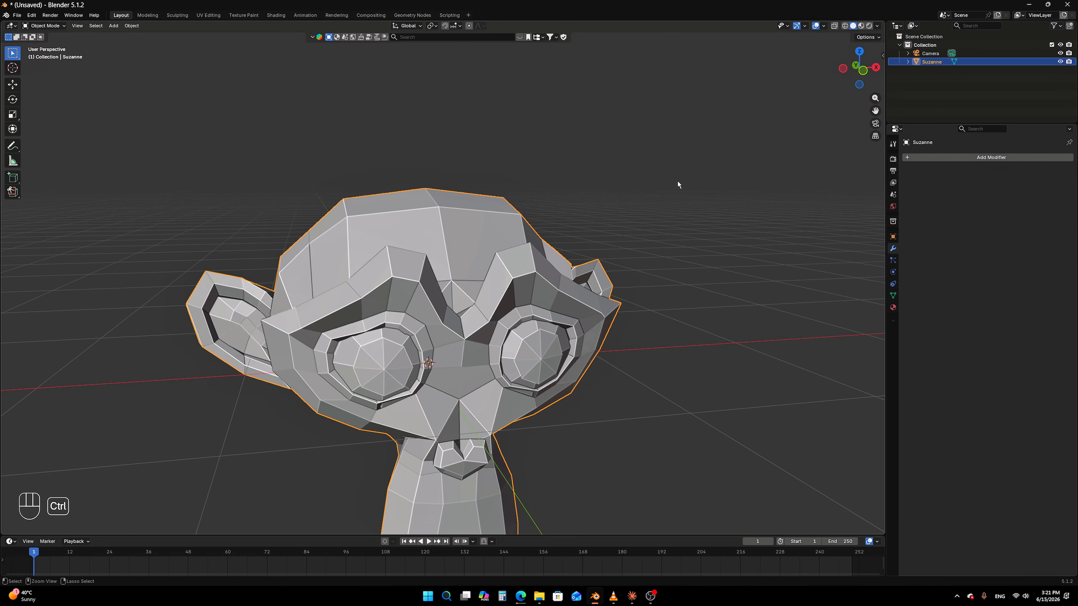
# Add a level 1 Subdivision Surface modifier to the monkey with the quick command and raise its viewport level to 2
pyautogui.hotkey('ctrl', '1')
pyautogui.moveTo(676, 181); pyautogui.dragTo(608, 257, button='middle')
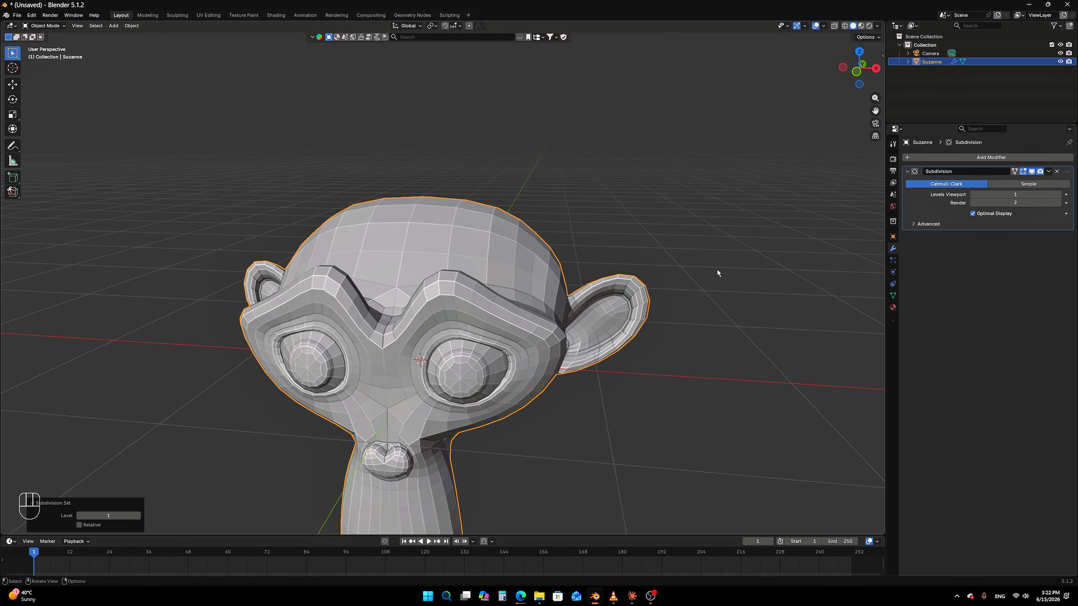
pyautogui.click(1059, 196)
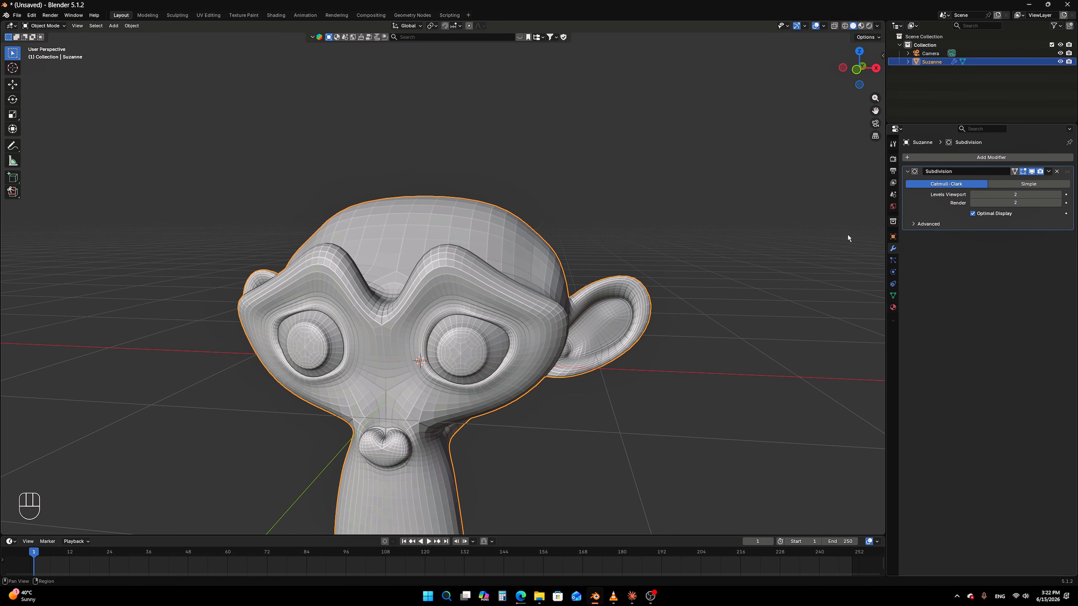
pyautogui.moveTo(560, 310); pyautogui.dragTo(605, 299, button='middle')
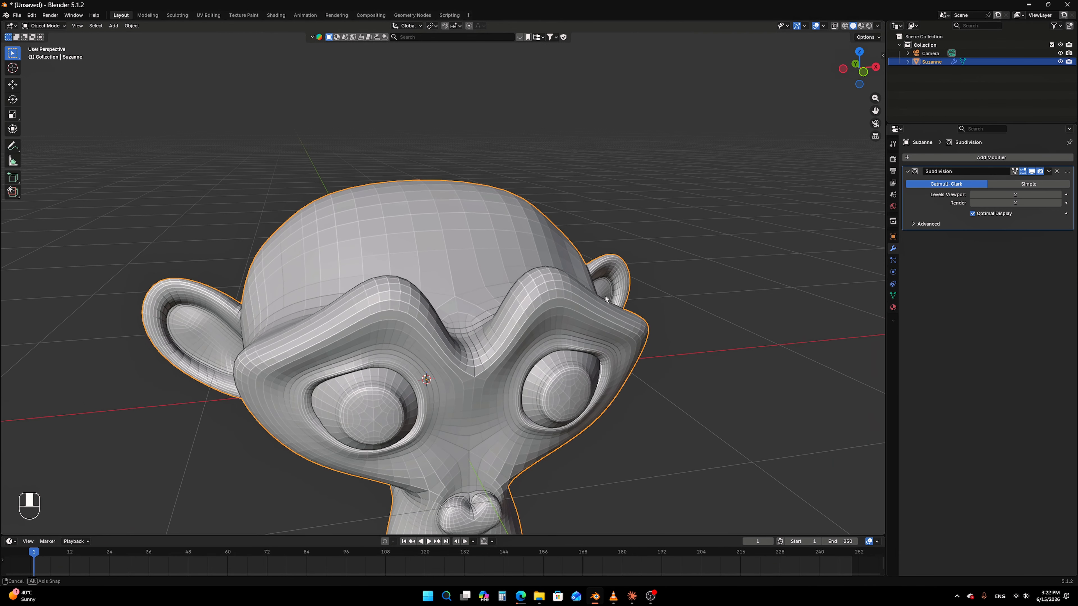
# Lower the Subdivision modifier's viewport level to 1, inspect the monkey, and set the level back to 2
pyautogui.click(972, 196)
pyautogui.moveTo(683, 257); pyautogui.dragTo(665, 249, button='middle')
pyautogui.scroll(-1, 665, 250)
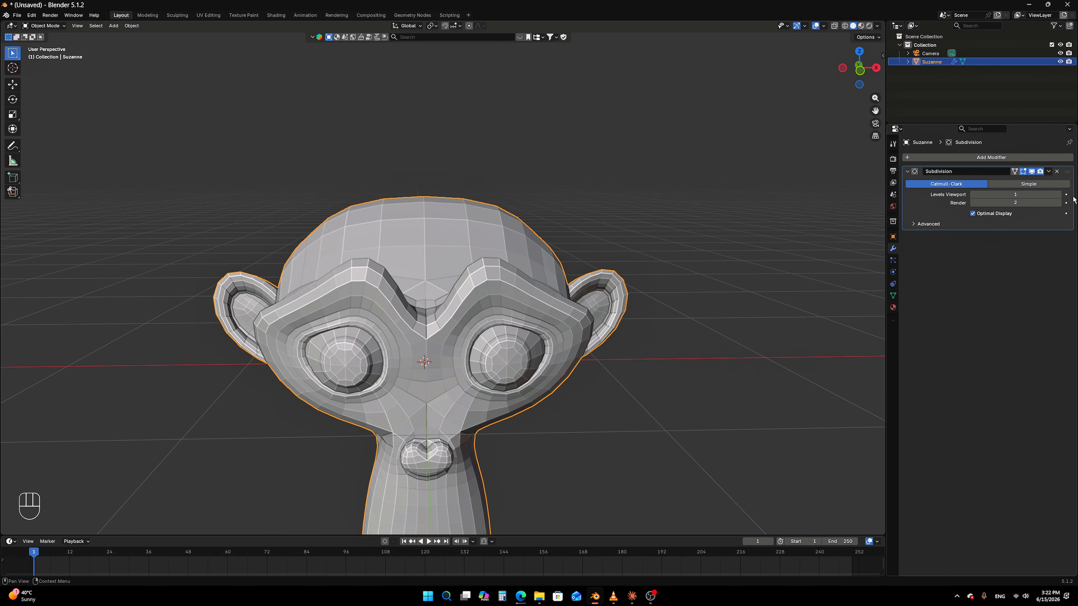
pyautogui.click(1058, 195)
pyautogui.scroll(2, 593, 257)
pyautogui.moveTo(602, 272); pyautogui.dragTo(429, 270, button='middle')
pyautogui.scroll(-5, 510, 234)
# Apply Shade Flat to the monkey and examine its surface from several angles
pyautogui.rightClick(587, 195)
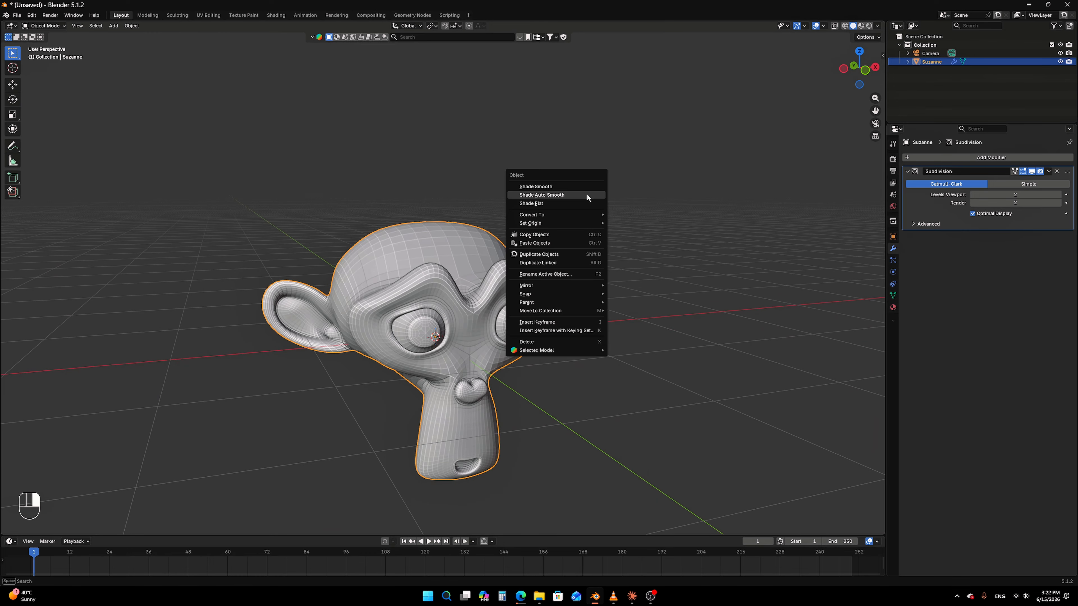
pyautogui.click(549, 204)
pyautogui.moveTo(451, 279); pyautogui.dragTo(494, 313, button='middle')
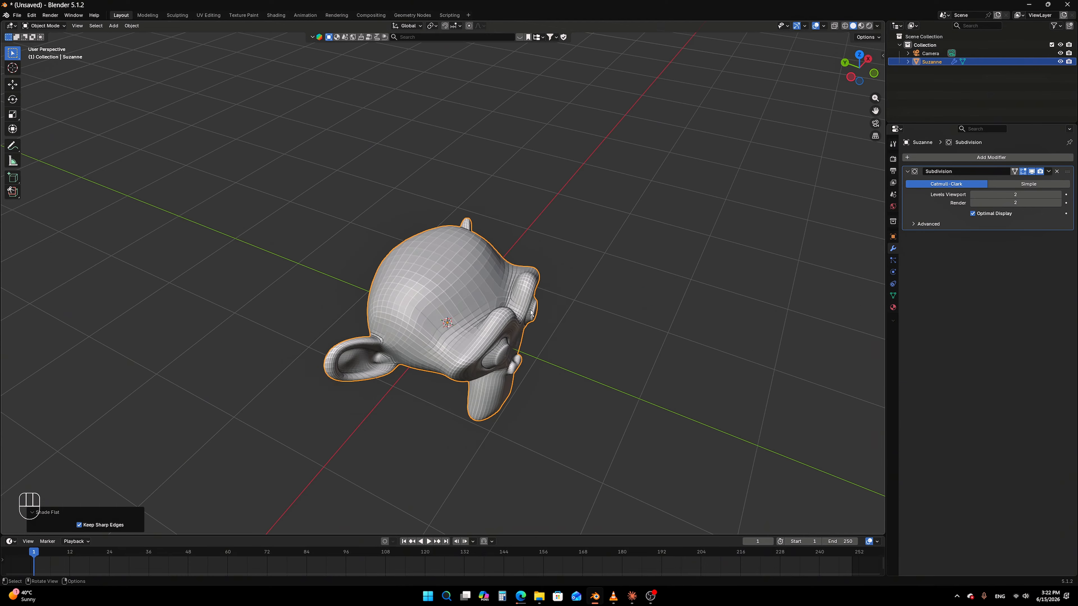
pyautogui.scroll(3, 494, 312)
pyautogui.click(522, 271)
pyautogui.moveTo(522, 270); pyautogui.dragTo(508, 241, button='middle')
pyautogui.moveTo(634, 243)
pyautogui.mouseDown(button='middle')
pyautogui.moveTo(629, 230)
pyautogui.moveTo(646, 248)
pyautogui.moveTo(603, 242)
pyautogui.moveTo(601, 257)
pyautogui.moveTo(575, 256)
pyautogui.moveTo(603, 275)
pyautogui.moveTo(561, 282)
pyautogui.moveTo(621, 262)
pyautogui.moveTo(633, 236)
pyautogui.mouseUp(button='middle')
# Compare the shading options on the monkey, ending with Shade Smooth
pyautogui.rightClick(631, 226)
pyautogui.click(624, 217)
pyautogui.rightClick(575, 255)
pyautogui.click(573, 251)
pyautogui.rightClick(633, 236)
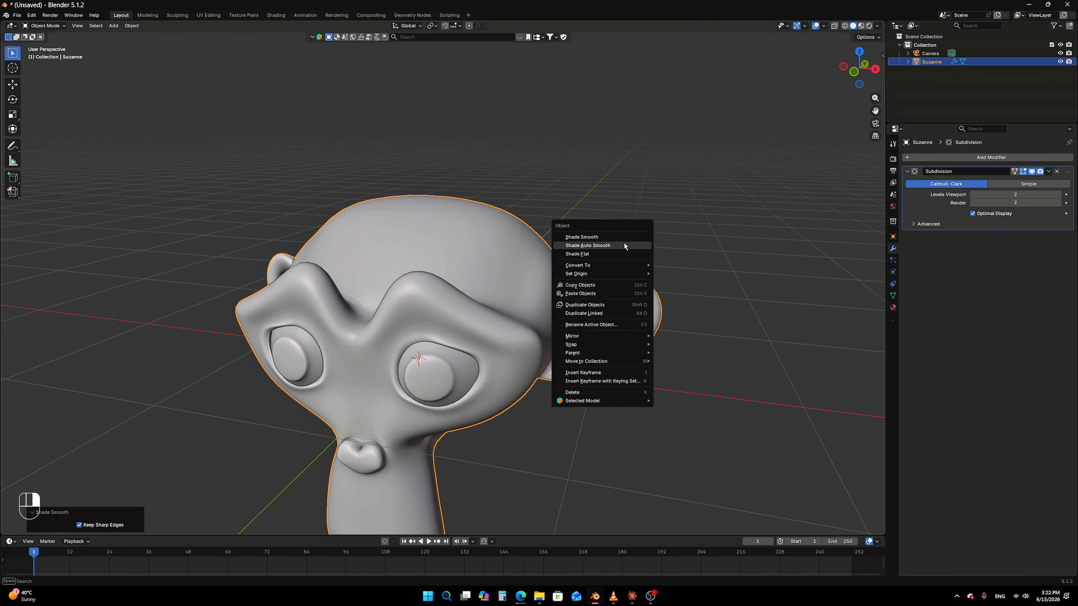
pyautogui.click(624, 243)
pyautogui.rightClick(623, 243)
pyautogui.click(623, 237)
pyautogui.moveTo(623, 237); pyautogui.dragTo(687, 253, button='middle')
pyautogui.scroll(-2, 688, 243)
pyautogui.scroll(1, 692, 243)
# Set both the viewport and render levels of the Subdivision modifier to 5
pyautogui.click(956, 234)
pyautogui.click(957, 235)
pyautogui.scroll(3, 690, 248)
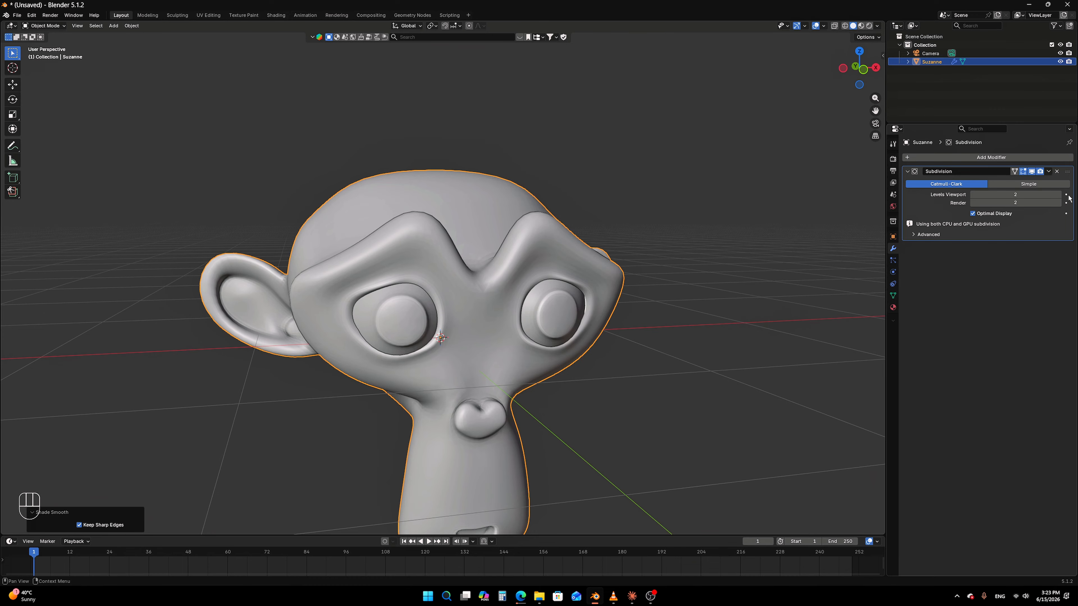
pyautogui.click(1058, 195)
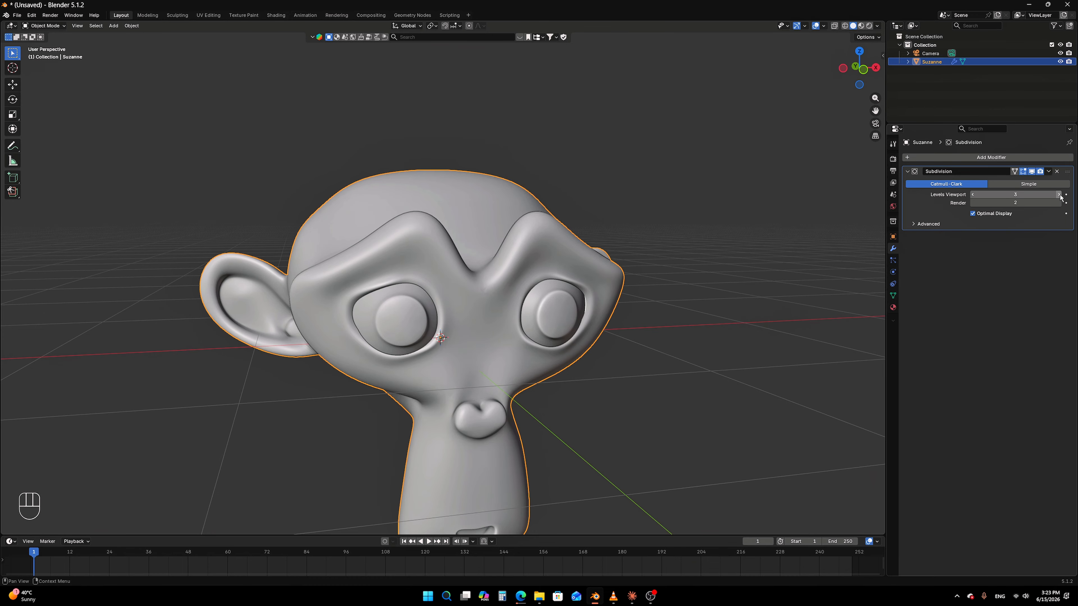
pyautogui.click(1059, 195)
pyautogui.click(1058, 204)
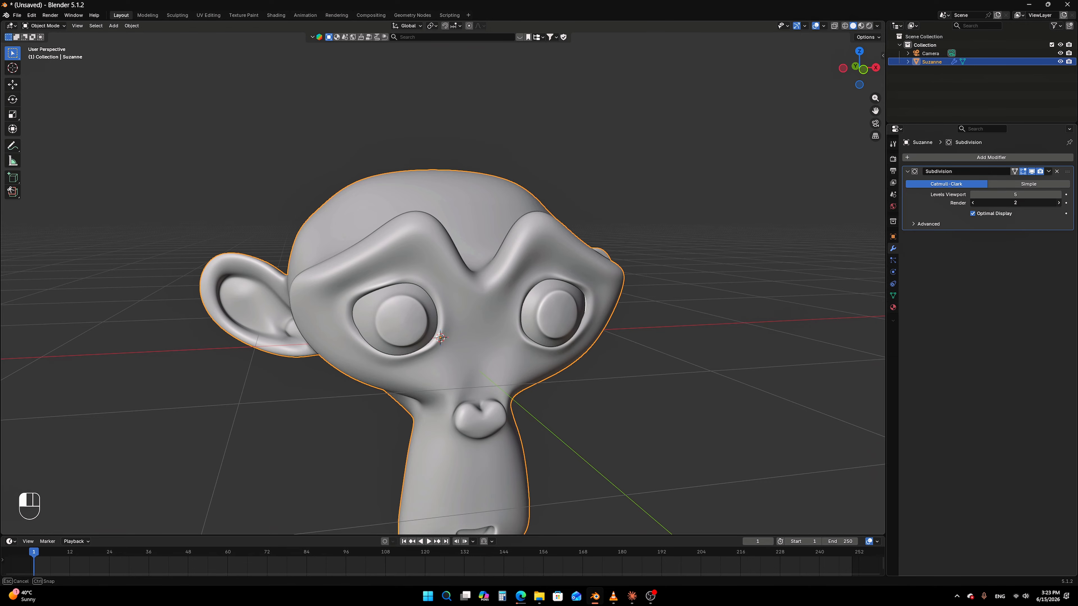
pyautogui.click(1059, 204)
pyautogui.click(1058, 204)
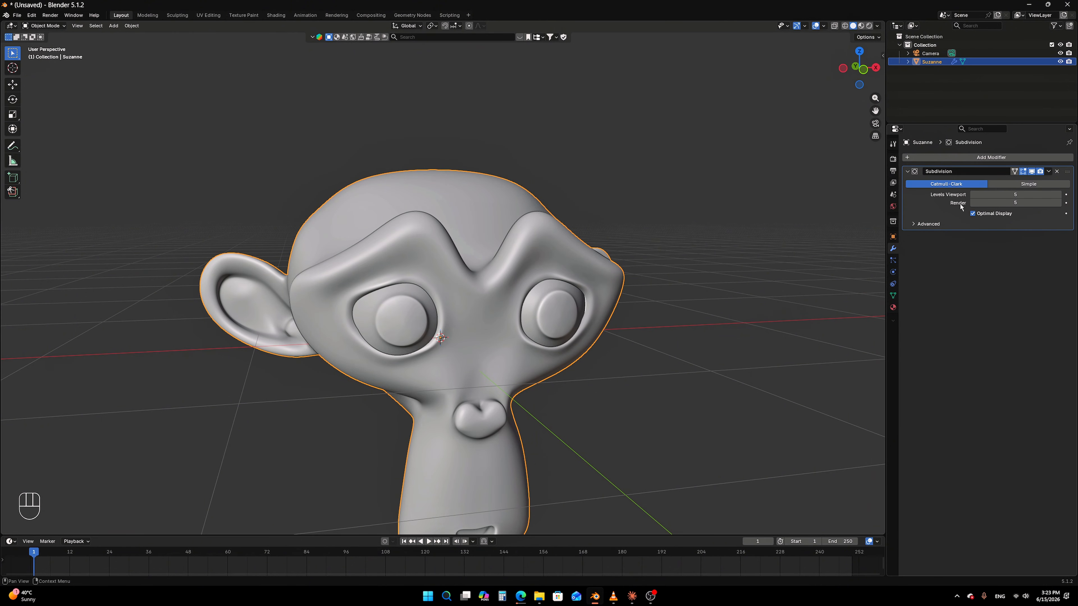
# Reduce the Subdivision modifier's viewport and render levels to 2
pyautogui.click(973, 196)
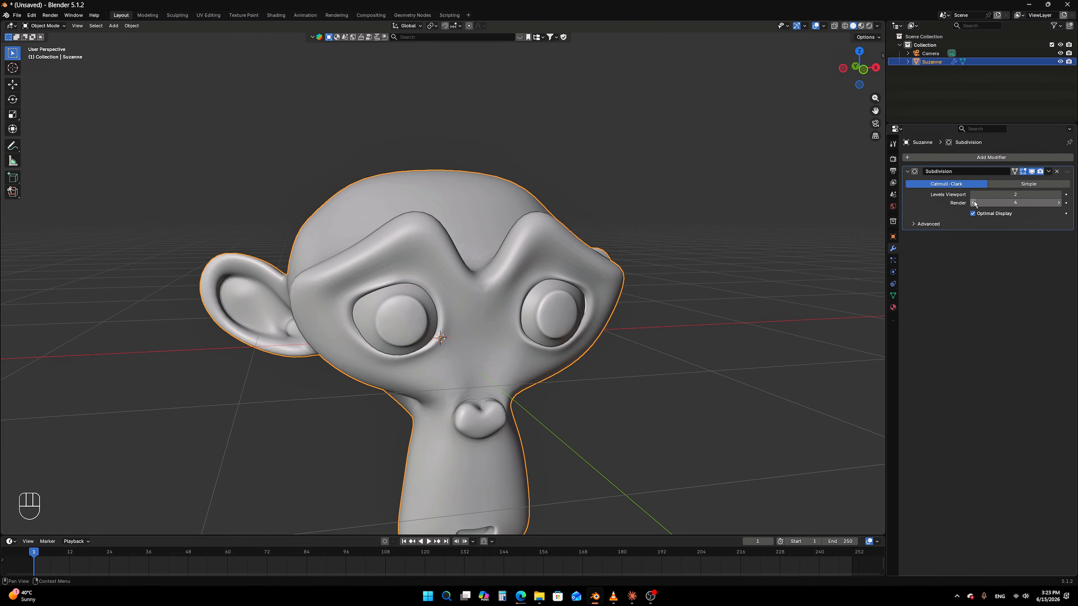
pyautogui.click(974, 204)
pyautogui.click(974, 204)
pyautogui.scroll(-3, 722, 259)
pyautogui.moveTo(675, 259); pyautogui.dragTo(606, 263, button='middle')
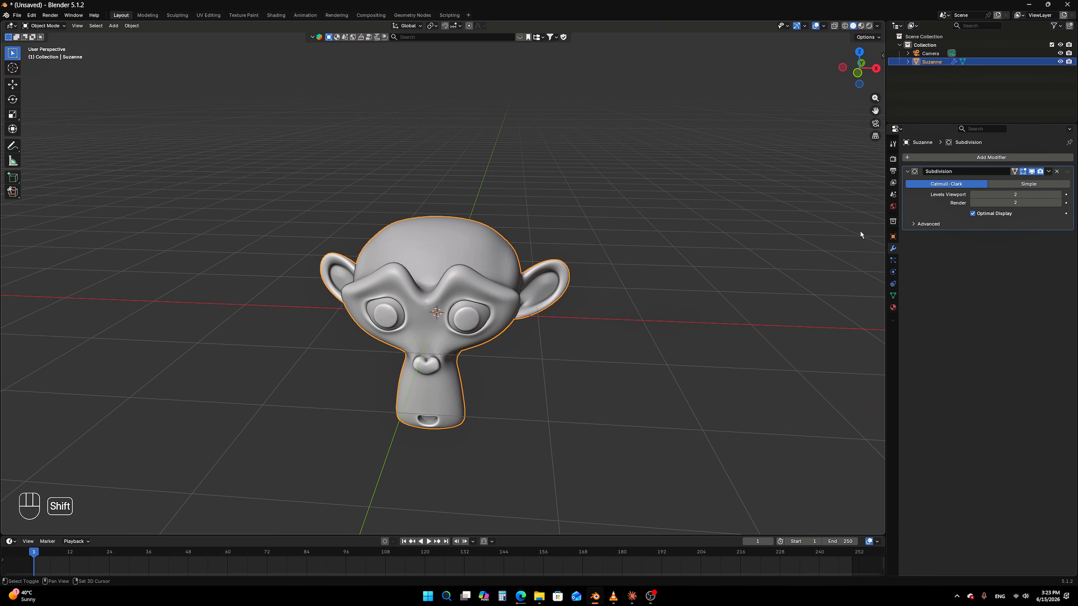
# Set the Subdivision modifier's viewport and render levels to 1 and turn off its viewport display
pyautogui.moveTo(1041, 195); pyautogui.dragTo(1055, 174)
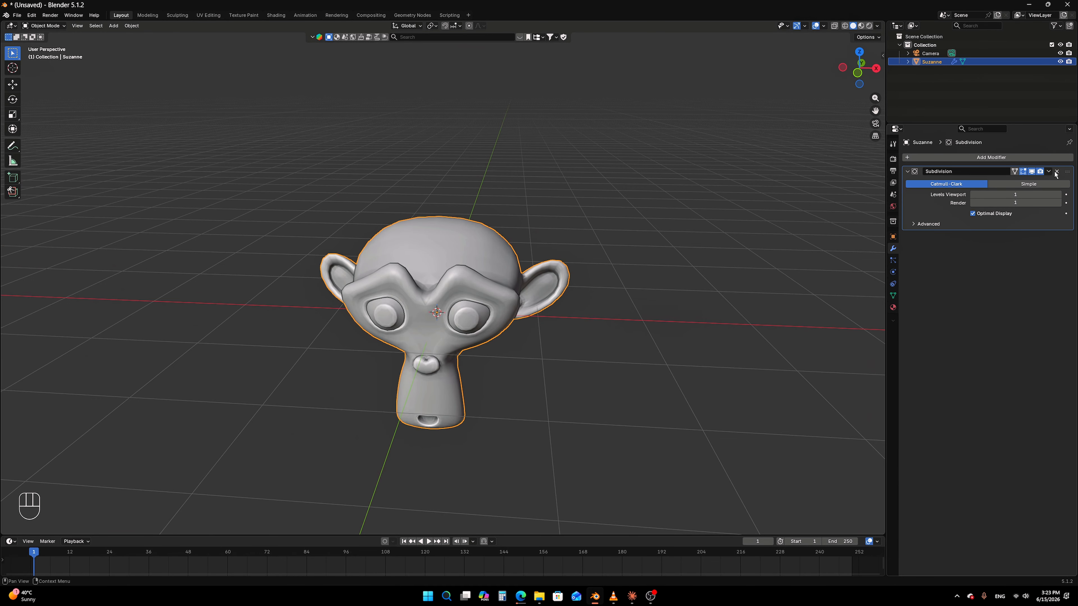
pyautogui.click(1032, 172)
pyautogui.scroll(3, 650, 262)
# Apply Shade Flat to the monkey and briefly enter Edit Mode to inspect its base mesh
pyautogui.rightClick(646, 248)
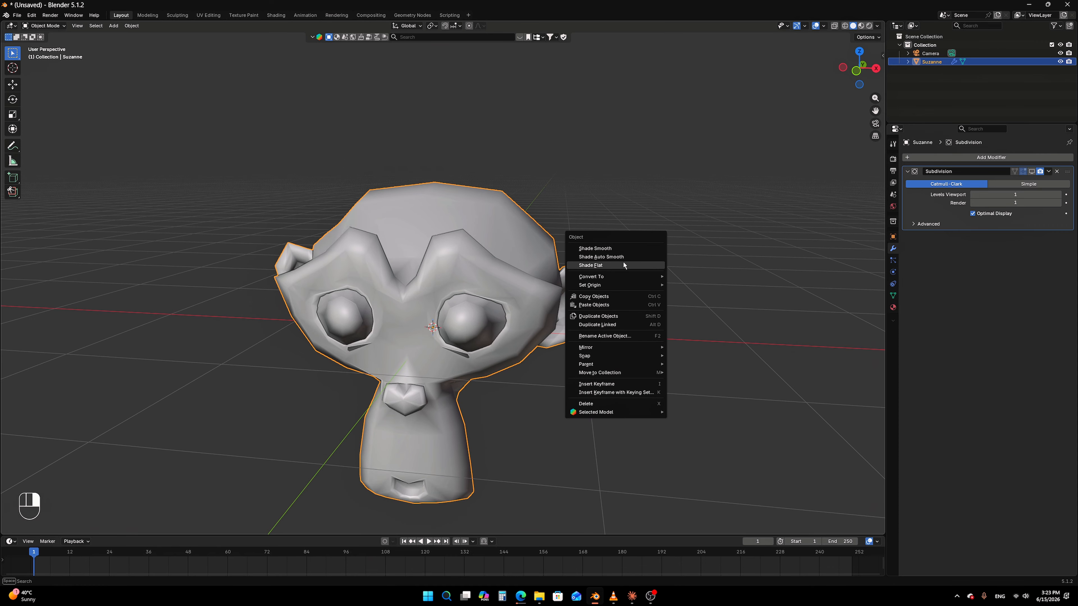
pyautogui.click(623, 264)
pyautogui.press('Tab')
pyautogui.moveTo(649, 254); pyautogui.dragTo(645, 229, button='middle')
pyautogui.scroll(2, 582, 253)
pyautogui.scroll(1, 607, 244)
pyautogui.scroll(-3, 466, 248)
pyautogui.press('Tab')
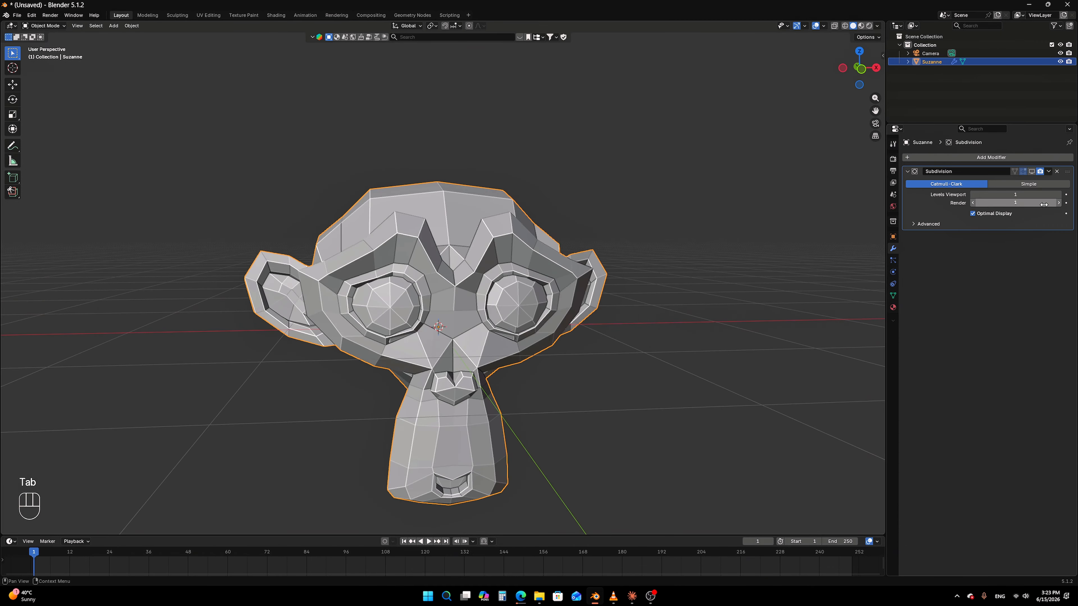
# Turn the Subdivision modifier's viewport display back on and set its viewport level to 2
pyautogui.click(1032, 172)
pyautogui.click(1059, 195)
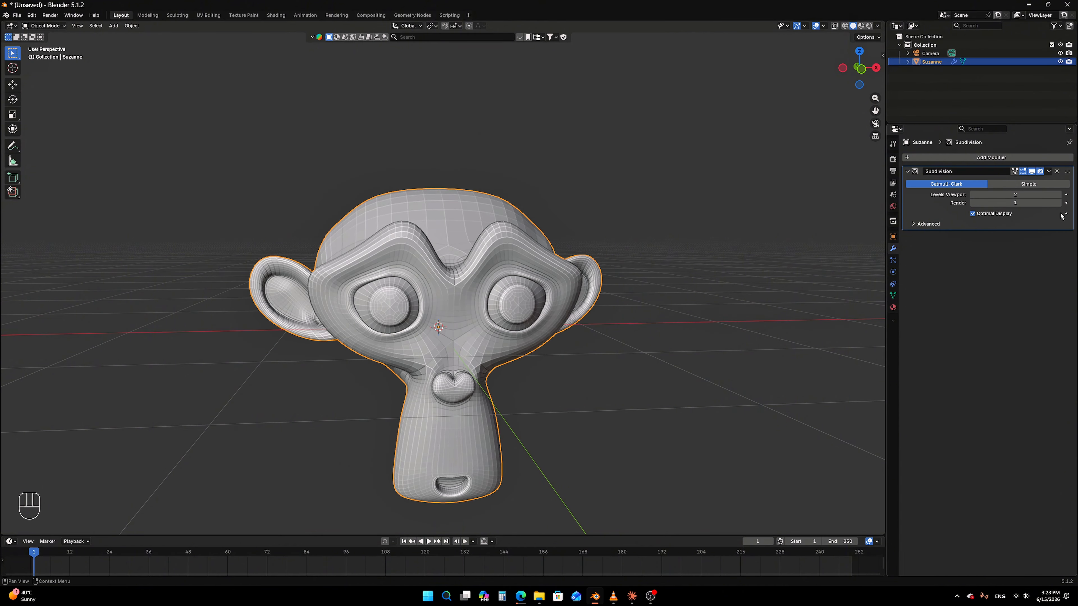
# Set the Subdivision modifier's render level to 2 and apply Shade Smooth to the monkey
pyautogui.click(1059, 203)
pyautogui.rightClick(645, 208)
pyautogui.click(645, 214)
# Inspect the monkey's smoothed surface against its base mesh in Edit Mode and return to Object Mode
pyautogui.press('Tab')
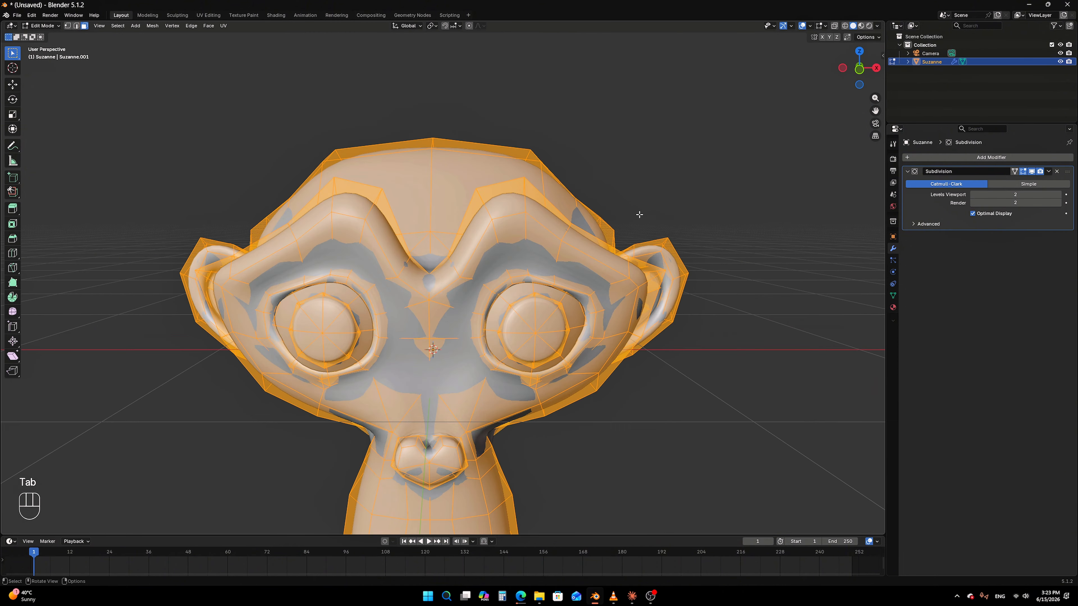
pyautogui.moveTo(637, 217); pyautogui.dragTo(607, 227, button='middle')
pyautogui.scroll(5, 606, 228)
pyautogui.scroll(-5, 629, 164)
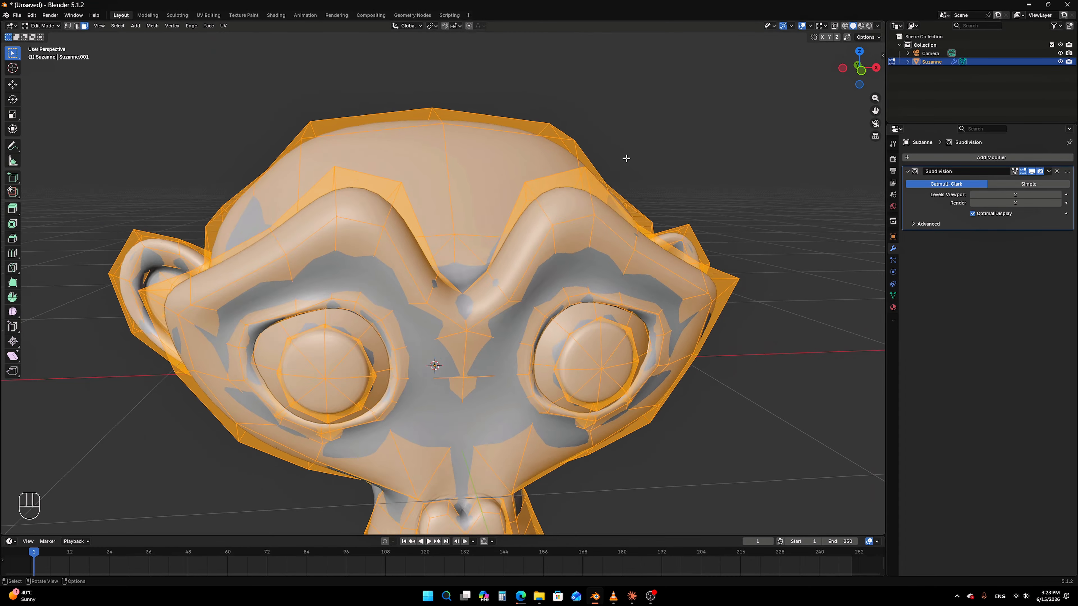
pyautogui.moveTo(628, 159); pyautogui.dragTo(588, 206, button='middle')
pyautogui.press('Tab')
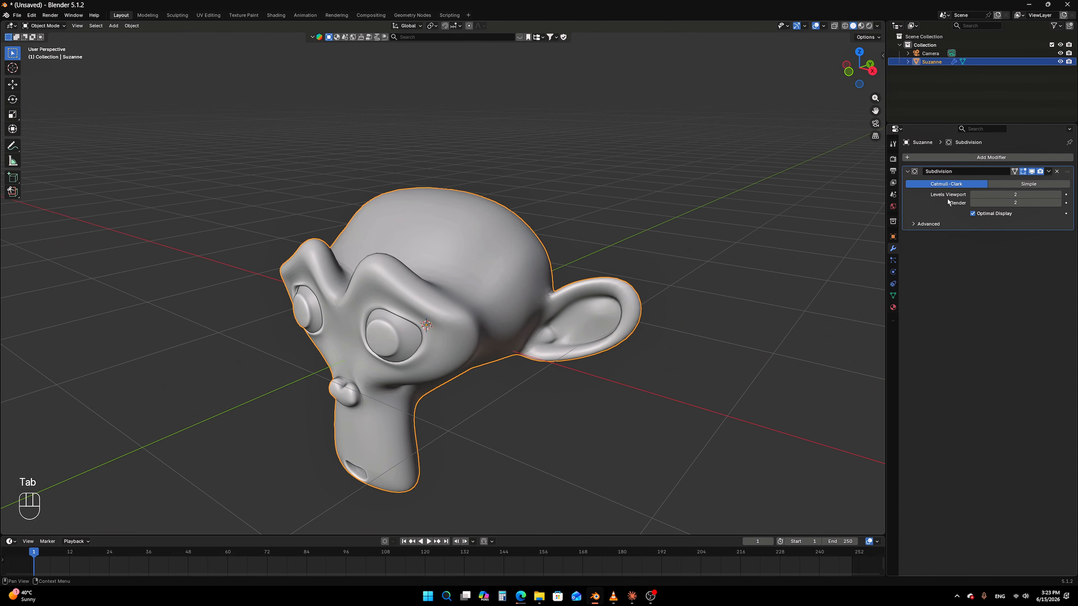
# Apply the Subdivision modifier to the monkey permanently and enter Edit Mode
pyautogui.click(1048, 172)
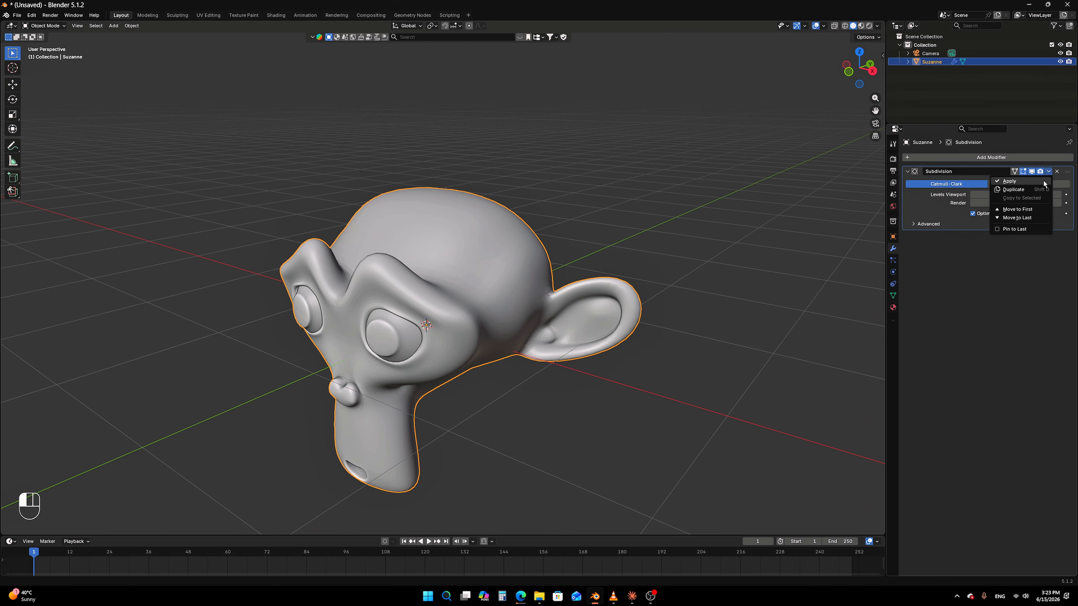
pyautogui.click(1043, 182)
pyautogui.press('Tab')
# Examine the monkey's applied subdivision geometry from several angles and return to Object Mode
pyautogui.scroll(5, 489, 240)
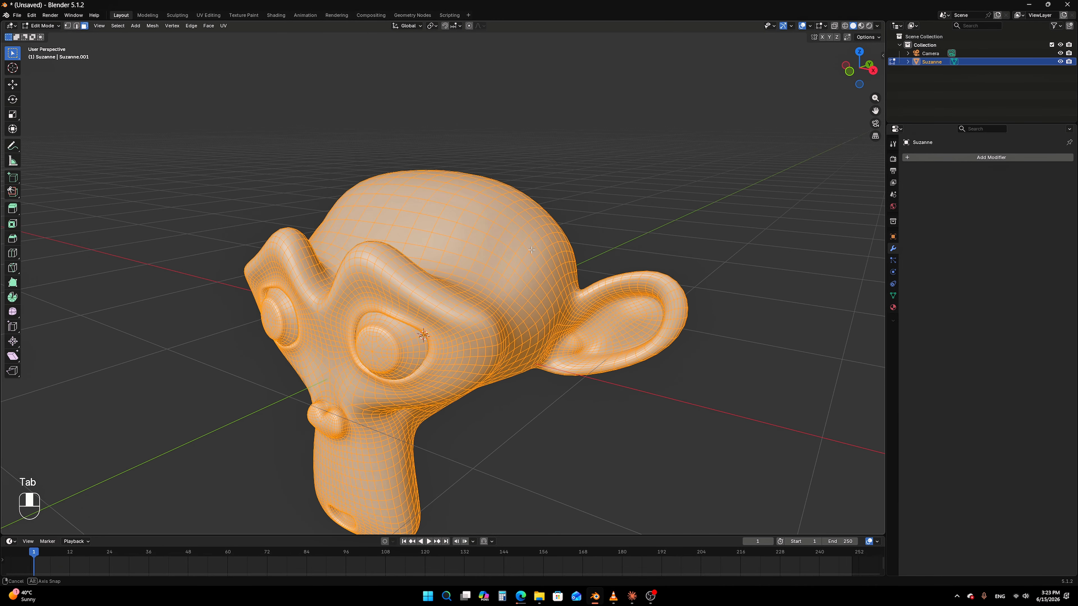
pyautogui.moveTo(489, 240); pyautogui.dragTo(437, 238, button='middle')
pyautogui.scroll(1, 467, 234)
pyautogui.scroll(-3, 509, 225)
pyautogui.moveTo(524, 223); pyautogui.dragTo(579, 251, button='middle')
pyautogui.scroll(2, 501, 244)
pyautogui.moveTo(501, 243); pyautogui.dragTo(570, 221, button='middle')
pyautogui.scroll(4, 573, 222)
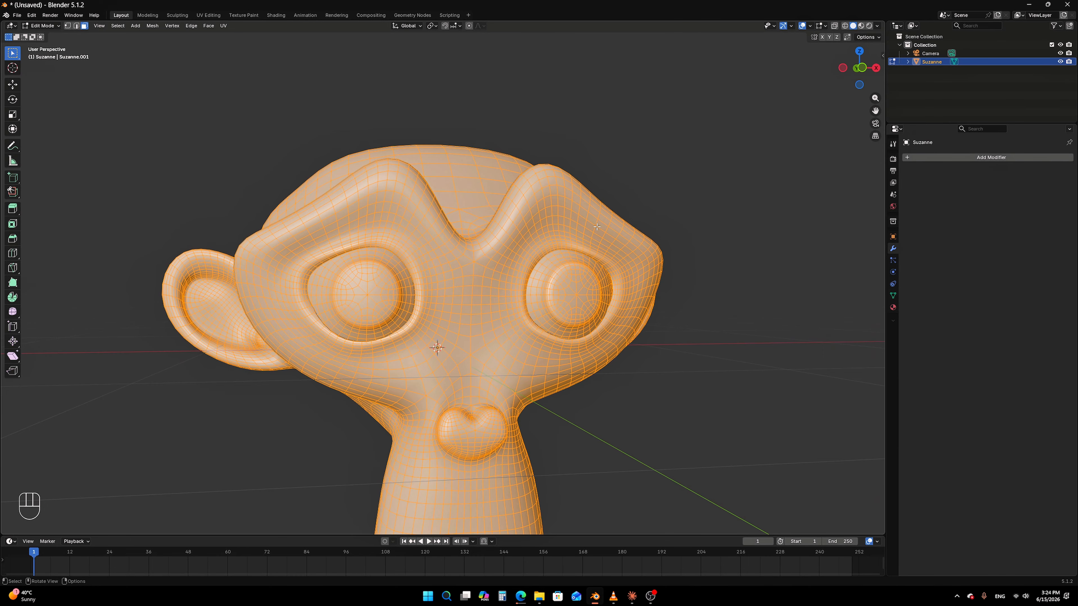
pyautogui.press('Tab')
pyautogui.scroll(-1, 654, 244)
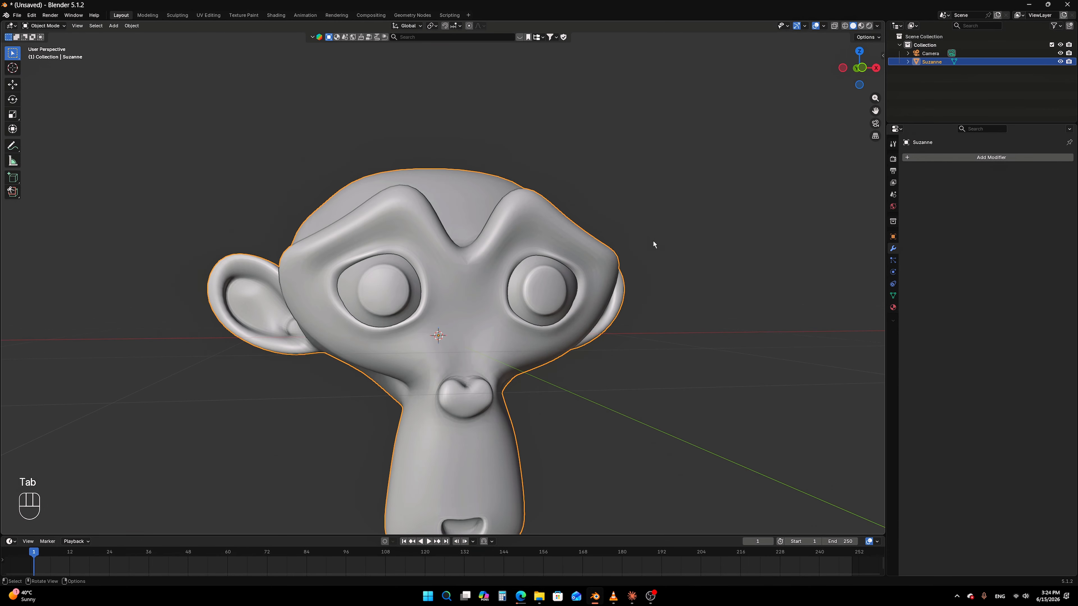
pyautogui.click(984, 157)
pyautogui.moveTo(980, 156)
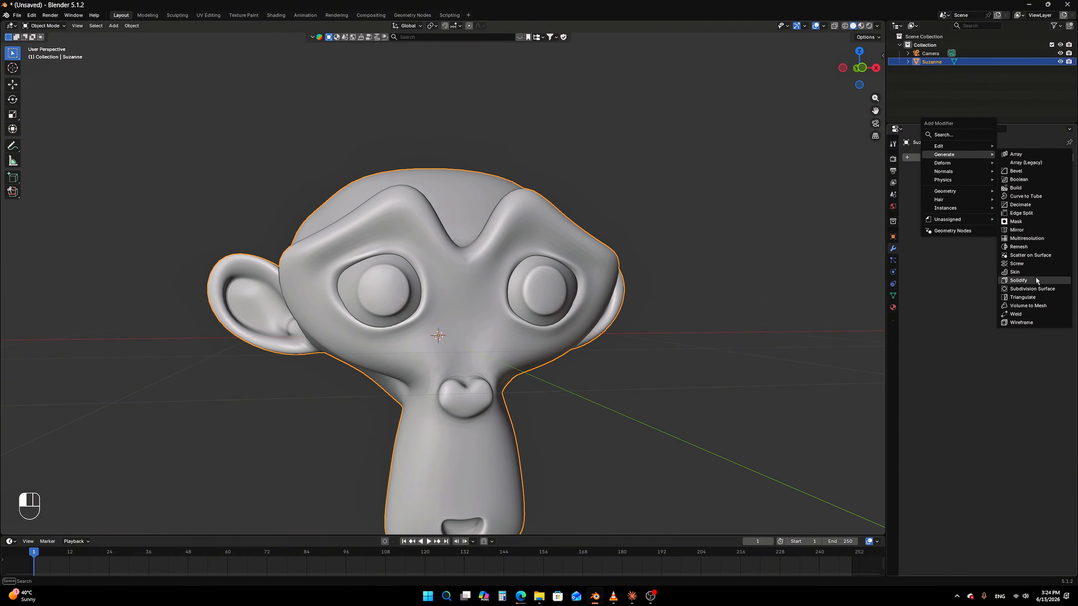
# Move the monkey about -4.8 m along the X axis
pyautogui.scroll(-2, 533, 230)
pyautogui.moveTo(533, 230); pyautogui.dragTo(520, 244, button='middle')
pyautogui.press('g')
pyautogui.press('x')
pyautogui.click(504, 241)
# Add a cube mesh at the scene's origin
pyautogui.hotkey('shift', 'a')
pyautogui.moveTo(504, 241)
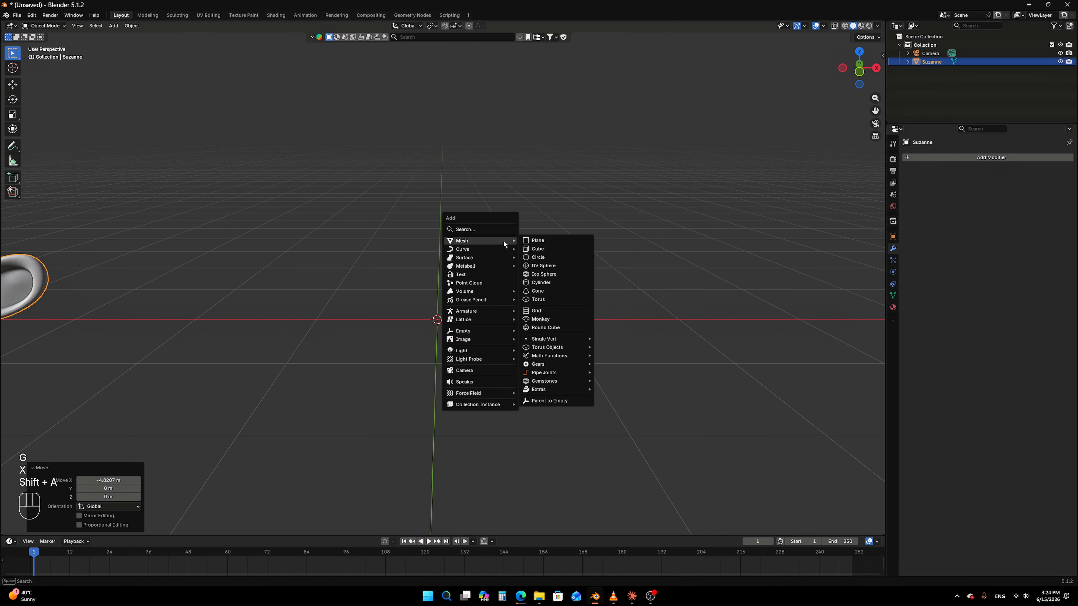
pyautogui.click(539, 248)
pyautogui.moveTo(629, 282); pyautogui.dragTo(566, 246, button='middle')
# Bevel all edges of the cube in Edit Mode with multiple segments to round them
pyautogui.press('Tab')
pyautogui.press('2')
pyautogui.click(566, 244)
pyautogui.hotkey('ctrl', 'b')
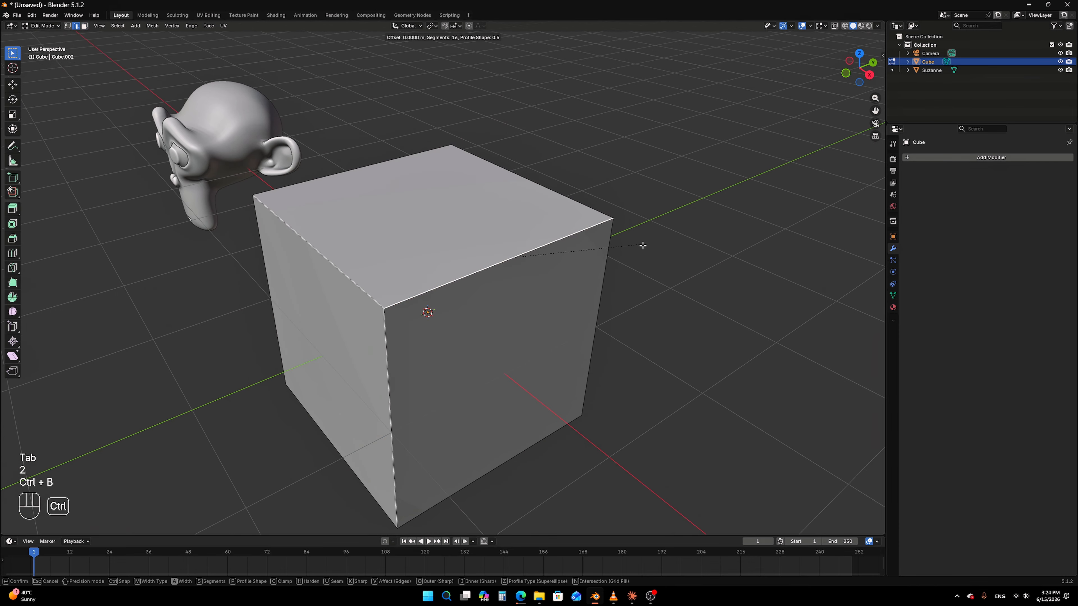
pyautogui.rightClick(741, 257)
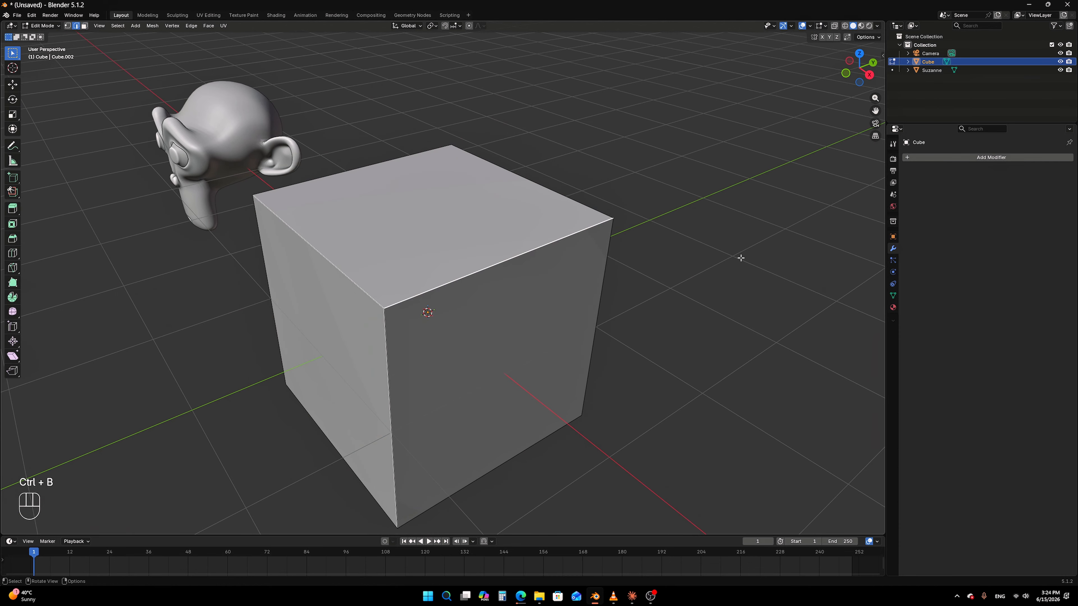
pyautogui.hotkey('ctrl', 'z')
pyautogui.moveTo(700, 245)
pyautogui.mouseDown(button='middle')
pyautogui.moveTo(661, 234)
pyautogui.moveTo(683, 244)
pyautogui.mouseUp(button='middle')
pyautogui.hotkey('ctrl', 'b')
pyautogui.click(715, 245)
# Examine the edge loops of the cube's rounded bevel from close up and from several angles
pyautogui.scroll(2, 715, 245)
pyautogui.click(517, 229)
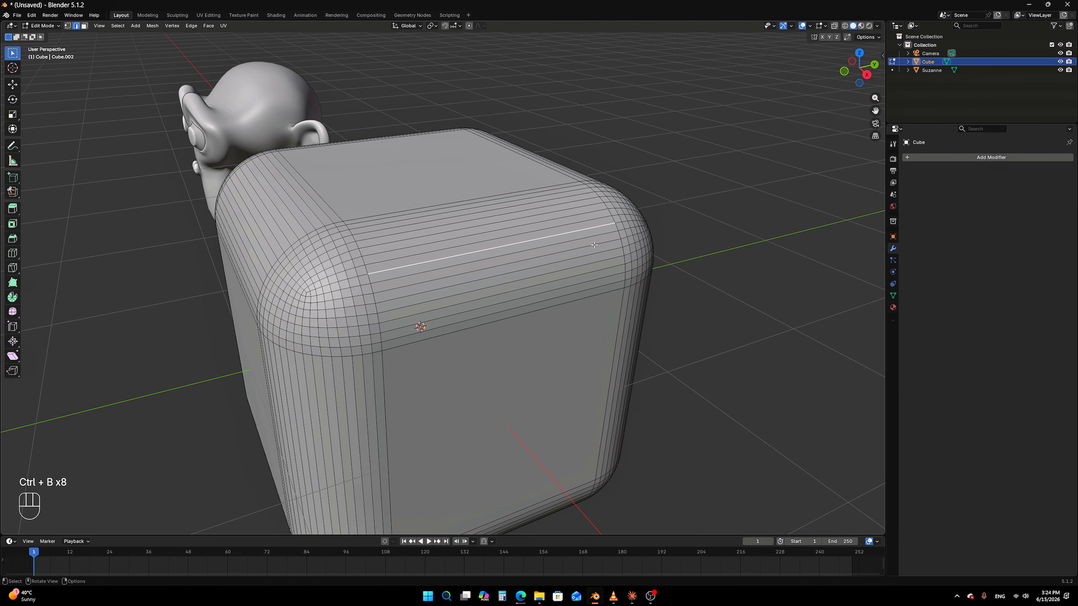
pyautogui.scroll(1, 573, 231)
pyautogui.moveTo(595, 232); pyautogui.dragTo(590, 222, button='middle')
pyautogui.moveTo(696, 202); pyautogui.dragTo(603, 252)
pyautogui.moveTo(603, 252); pyautogui.dragTo(588, 208, button='middle')
pyautogui.moveTo(588, 208); pyautogui.dragTo(504, 275)
pyautogui.moveTo(438, 240); pyautogui.dragTo(521, 274, button='middle')
pyautogui.scroll(-4, 509, 244)
pyautogui.scroll(4, 530, 267)
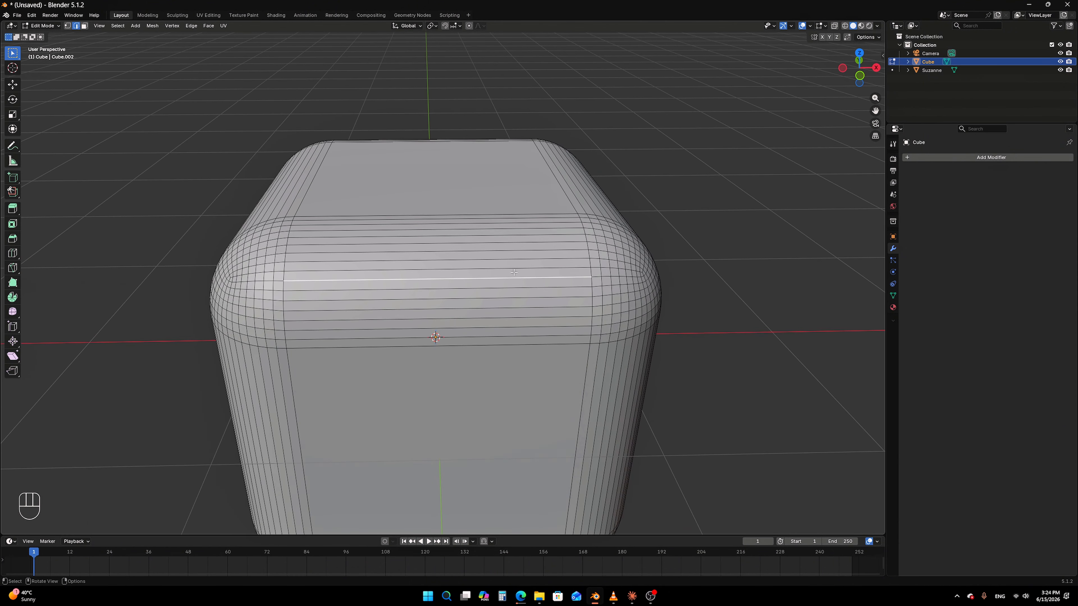
pyautogui.scroll(-3, 514, 273)
# Undo the bevel on the cube's edges and return to Object Mode
pyautogui.hotkey('ctrl', 'z')
pyautogui.hotkey('ctrl', 'z')
pyautogui.hotkey('ctrl', 'z')
pyautogui.hotkey('ctrl', 'z')
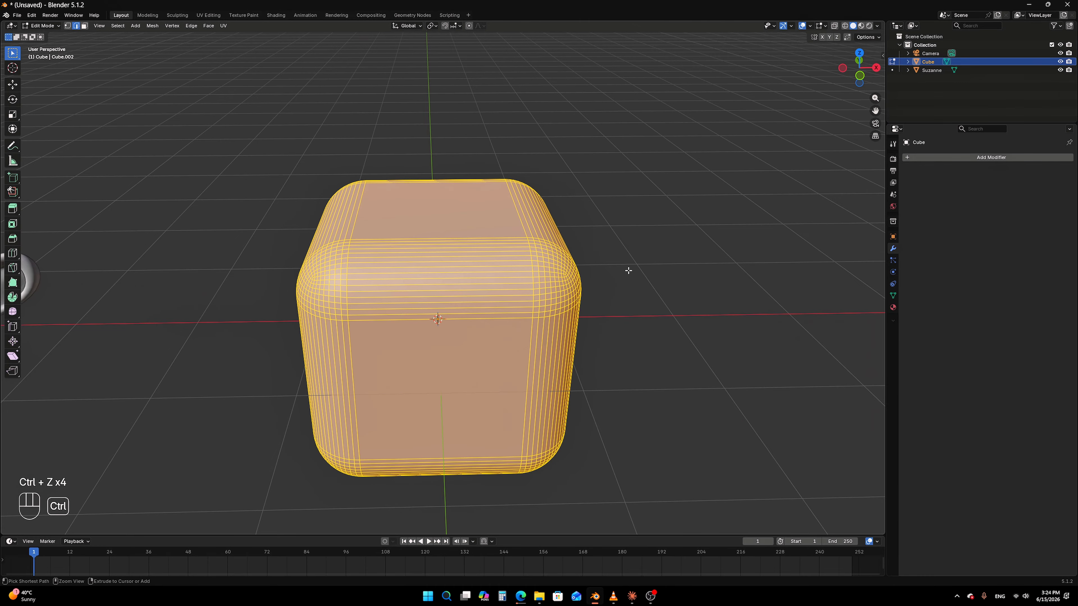
pyautogui.press('Tab')
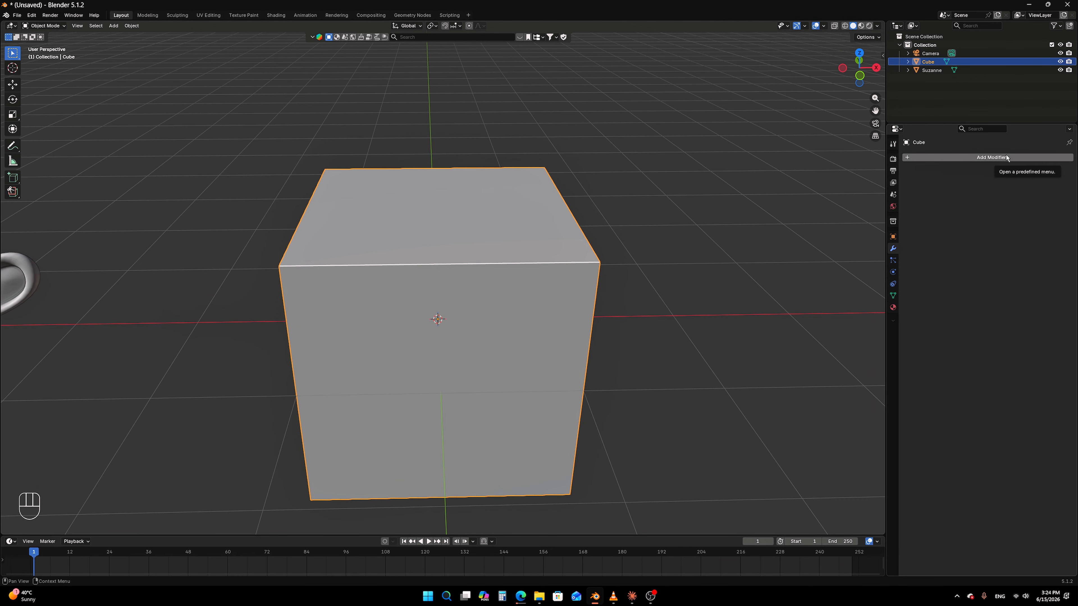
pyautogui.press('Tab')
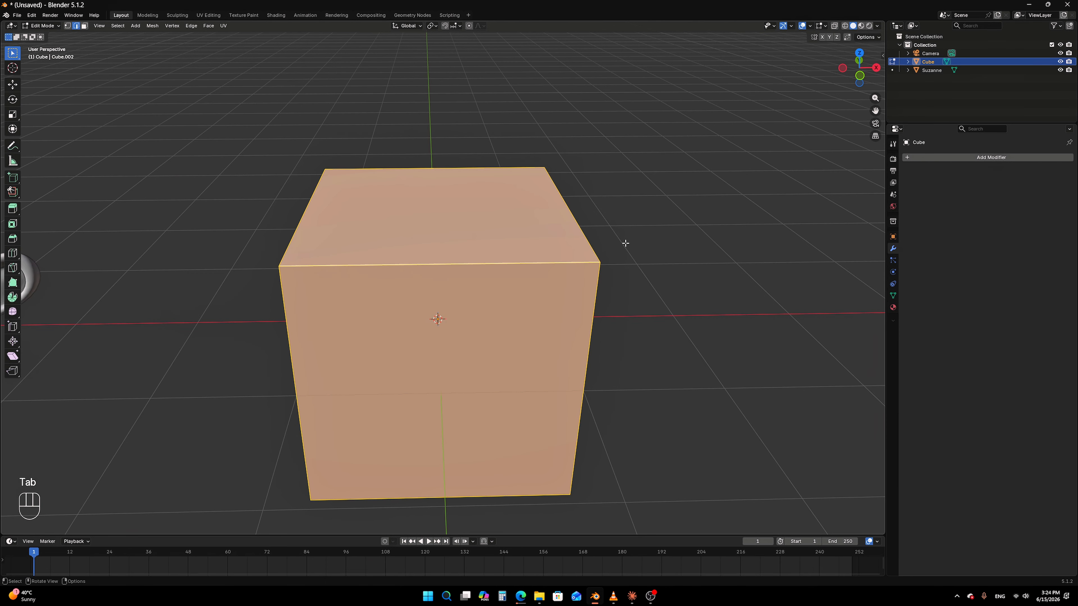
pyautogui.press('Tab')
pyautogui.press('Tab')
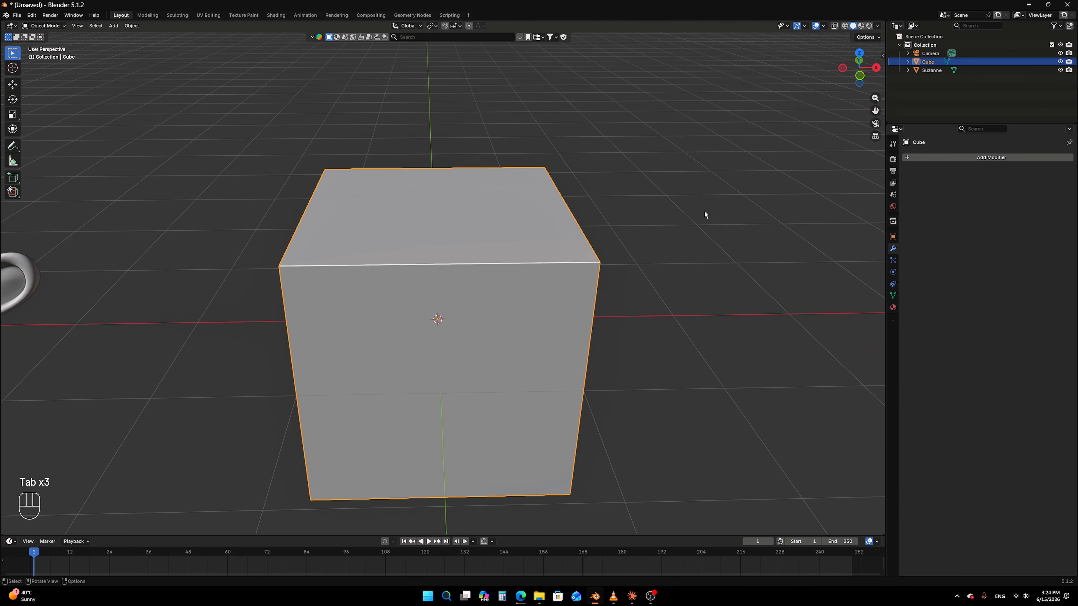
# Add a Bevel modifier to the cube
pyautogui.click(991, 158)
pyautogui.moveTo(991, 158)
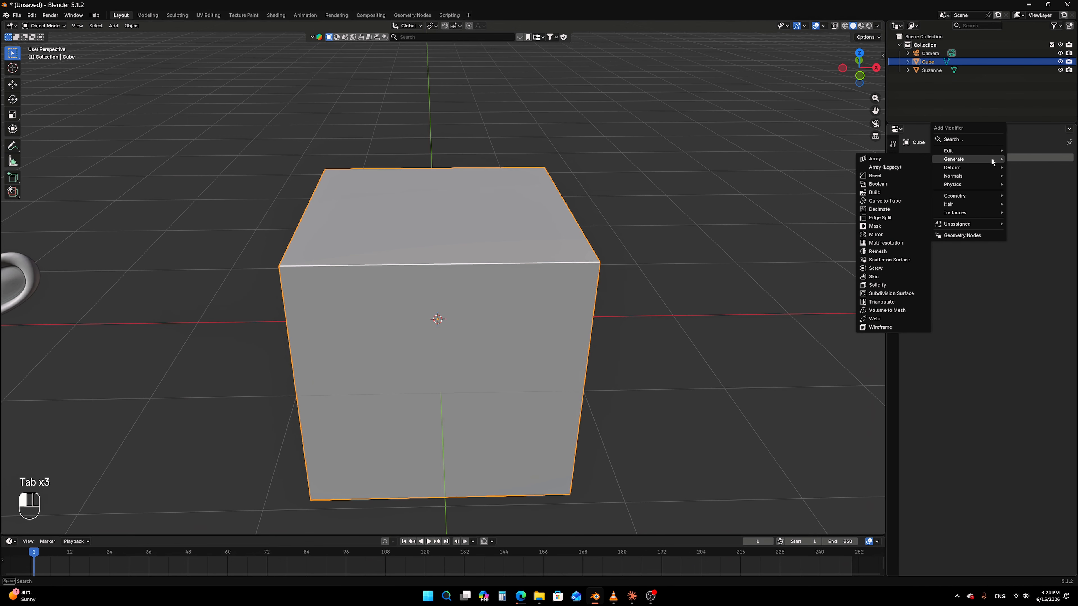
pyautogui.click(899, 177)
pyautogui.moveTo(707, 191); pyautogui.dragTo(671, 197, button='middle')
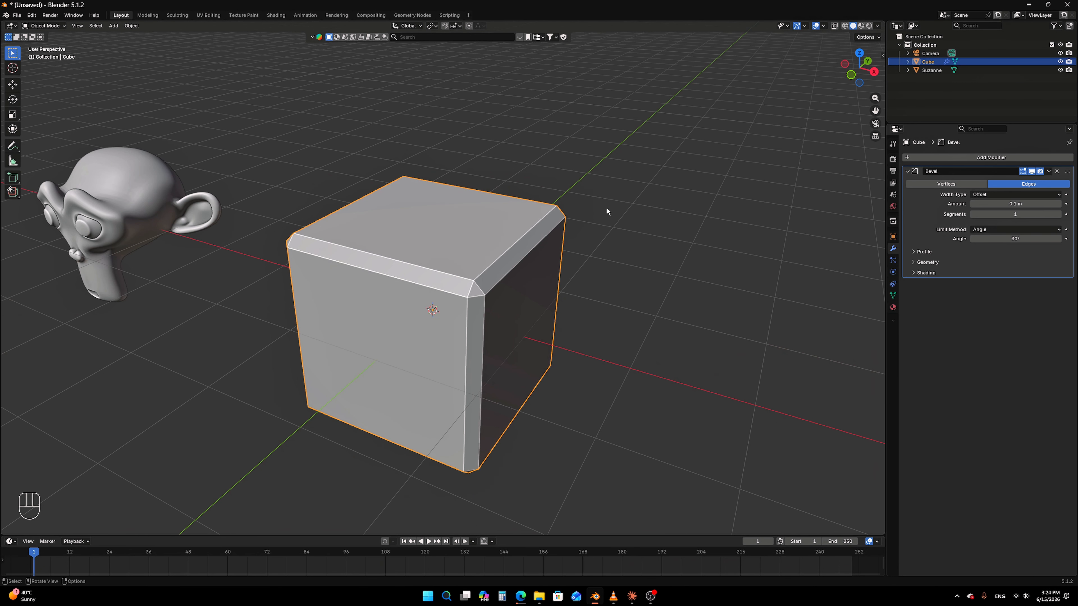
pyautogui.scroll(2, 588, 205)
# Set the Bevel modifier's amount to 0.4 m and its segments to 5
pyautogui.moveTo(1022, 205)
pyautogui.mouseDown()
pyautogui.moveTo(1052, 204)
pyautogui.moveTo(1017, 210)
pyautogui.mouseUp()
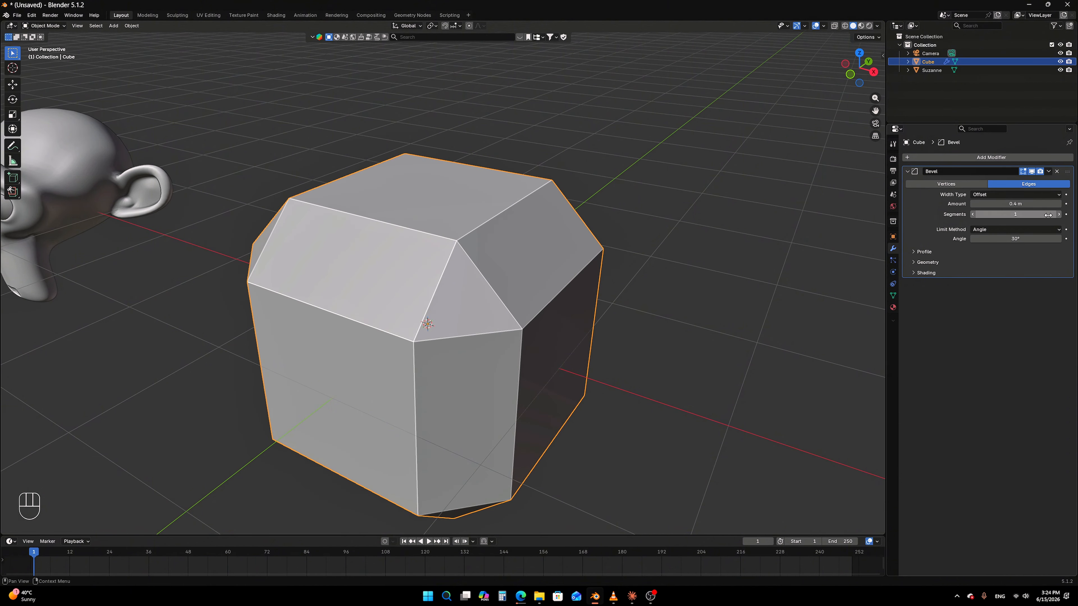
pyautogui.click(1058, 215)
pyautogui.click(1058, 215)
pyautogui.click(1058, 214)
pyautogui.click(1058, 215)
# Apply Shade Smooth to the beveled cube
pyautogui.moveTo(662, 182); pyautogui.dragTo(620, 164, button='middle')
pyautogui.rightClick(620, 164)
pyautogui.click(620, 163)
pyautogui.rightClick(730, 184)
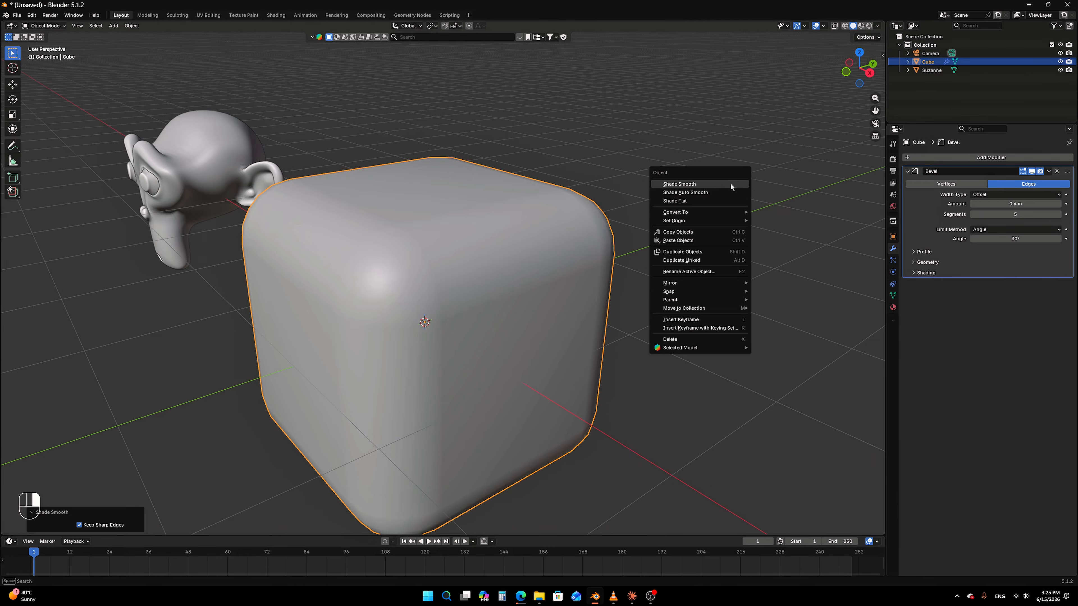
pyautogui.click(727, 189)
pyautogui.rightClick(728, 184)
pyautogui.click(724, 175)
# Add a Subdivision Surface modifier to the cube below the Bevel modifier
pyautogui.scroll(5, 652, 178)
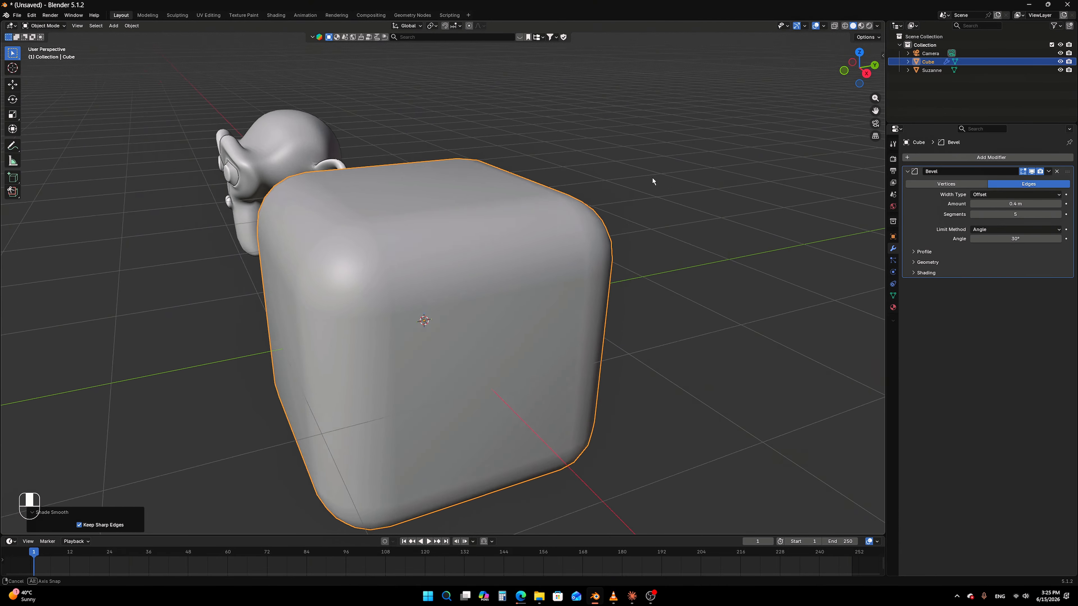
pyautogui.keyDown('shift'); pyautogui.moveTo(734, 184); pyautogui.dragTo(575, 198, button='middle'); pyautogui.keyUp('shift')
pyautogui.scroll(2, 726, 152)
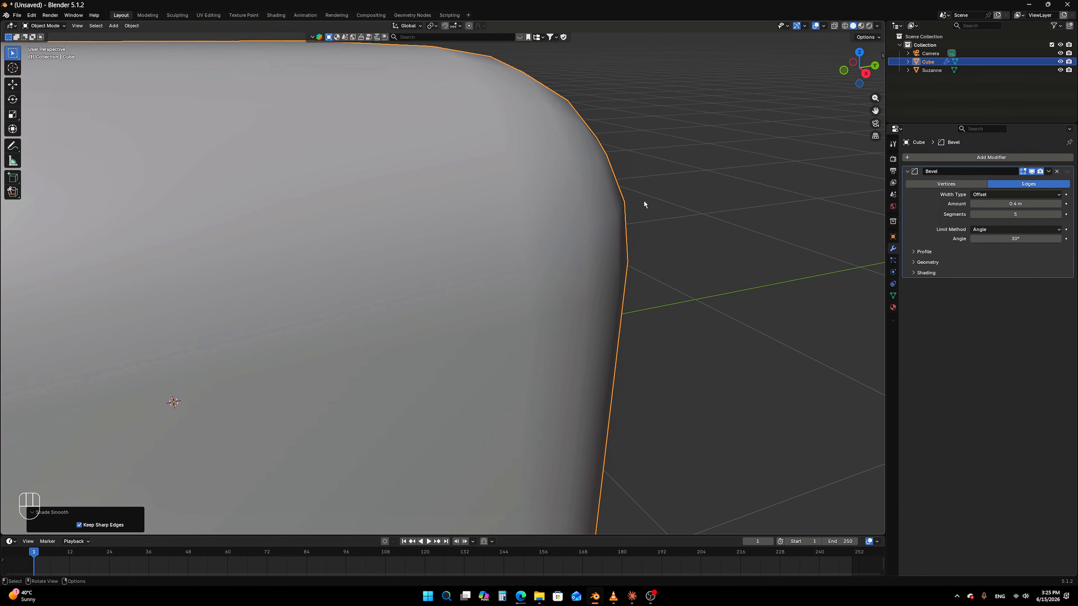
pyautogui.scroll(-6, 643, 201)
pyautogui.moveTo(601, 206); pyautogui.dragTo(723, 212, button='middle')
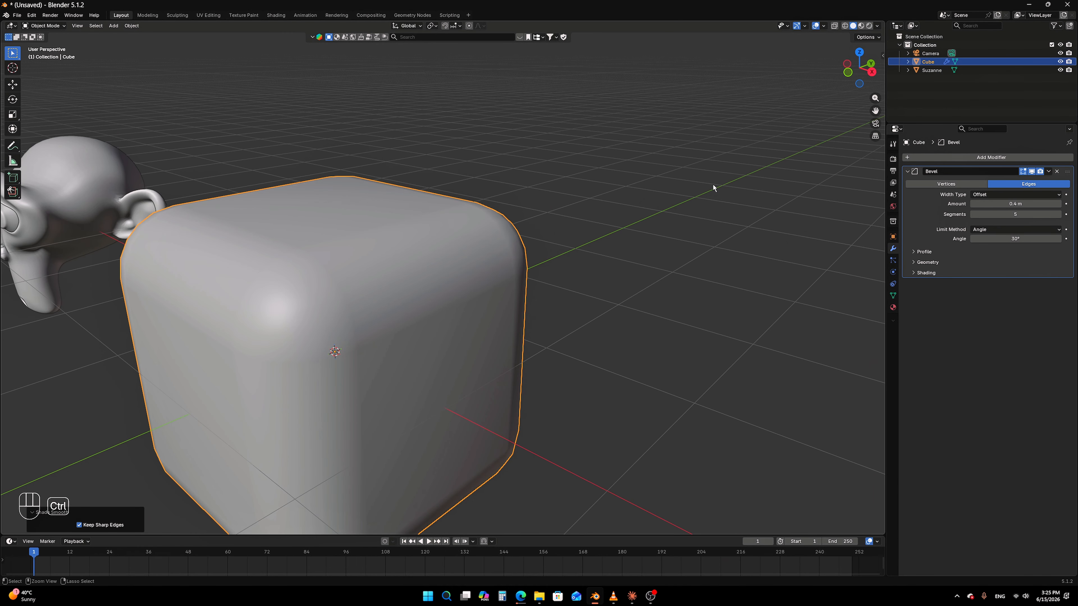
pyautogui.click(976, 157)
pyautogui.moveTo(976, 158)
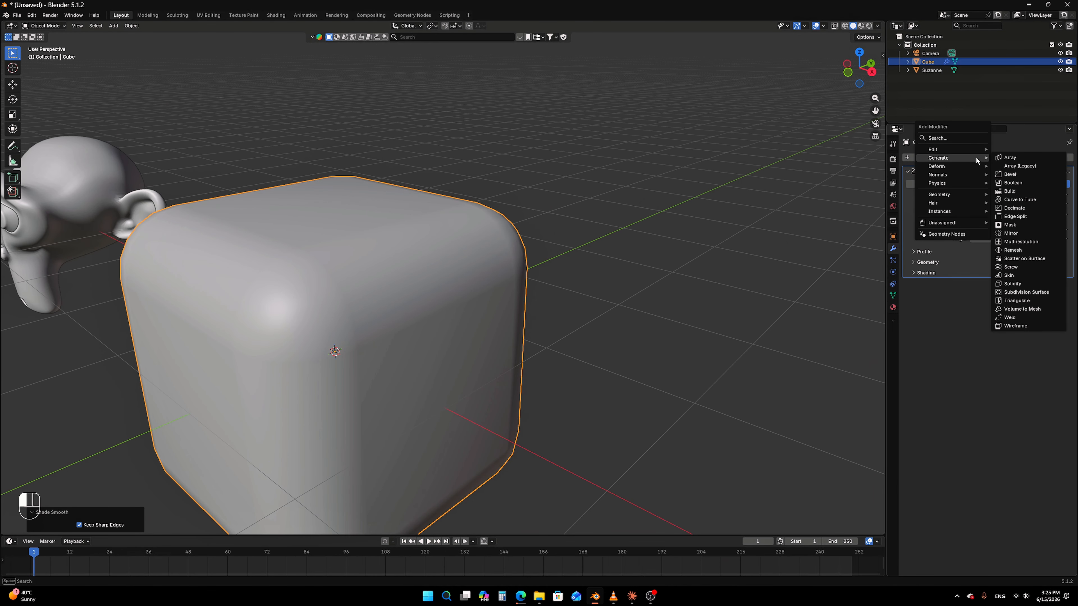
pyautogui.click(1037, 293)
pyautogui.scroll(4, 592, 253)
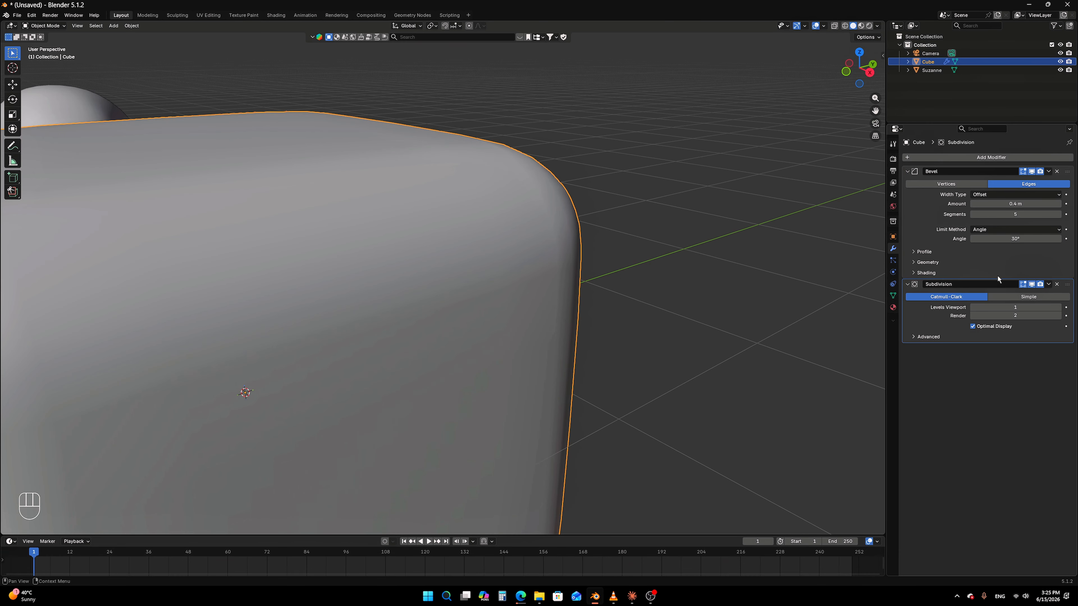
# Remove the cube's Subdivision modifier to compare the rounded corners, and undo the removal
pyautogui.click(1056, 284)
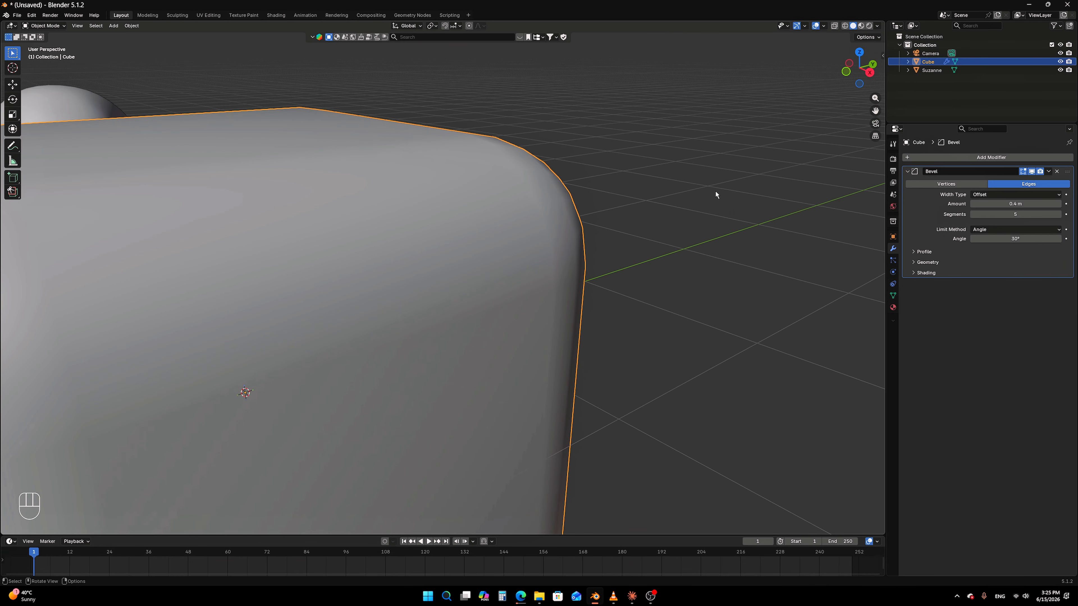
pyautogui.hotkey('ctrl', 'shift', 'z')
pyautogui.hotkey('ctrl', 'z')
pyautogui.moveTo(686, 218); pyautogui.dragTo(590, 205, button='middle')
pyautogui.scroll(-3, 529, 236)
pyautogui.scroll(3, 568, 224)
pyautogui.press('Tab')
pyautogui.moveTo(624, 149); pyautogui.dragTo(403, 327)
pyautogui.scroll(-3, 403, 327)
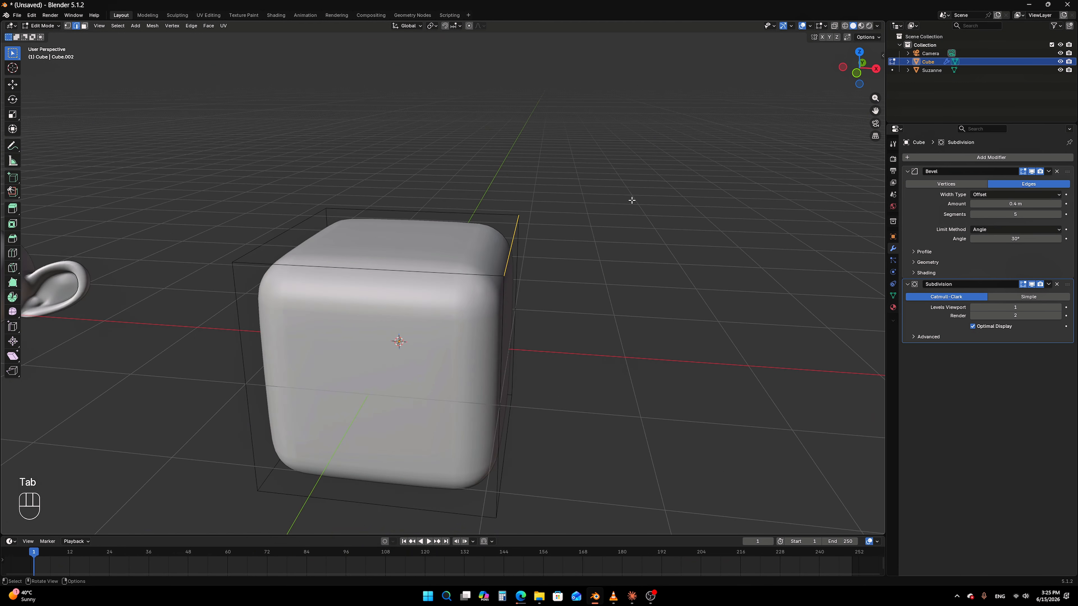
pyautogui.moveTo(403, 326); pyautogui.dragTo(612, 221, button='middle')
pyautogui.hotkey('ctrl', 'b')
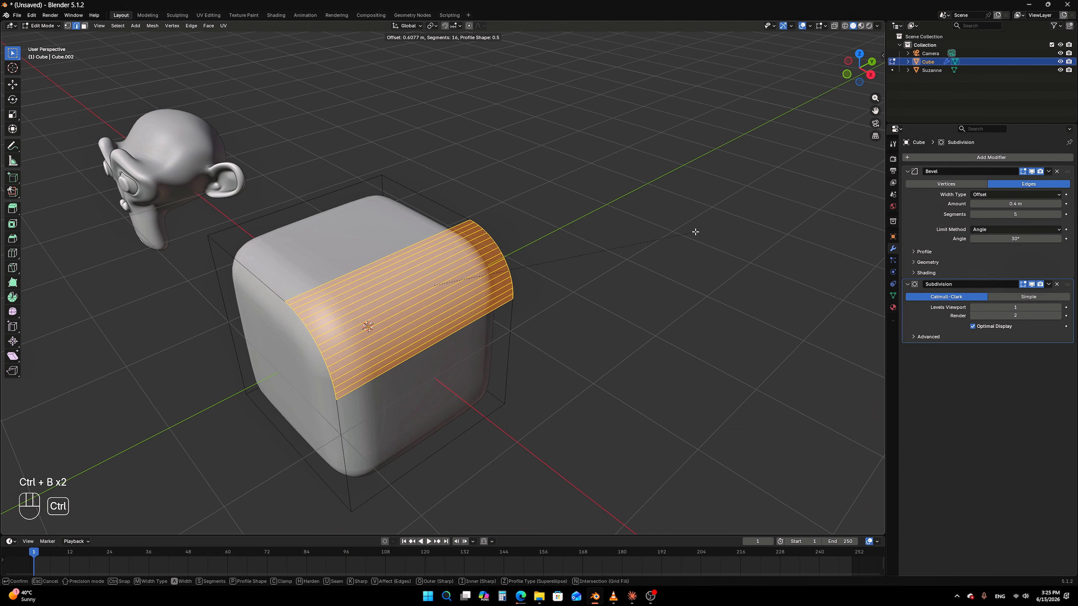
pyautogui.rightClick(750, 246)
pyautogui.moveTo(731, 245); pyautogui.dragTo(693, 238, button='middle')
pyautogui.press('Tab')
# Enter Edit Mode on the cube and switch to face selection
pyautogui.press('Tab')
pyautogui.moveTo(589, 265); pyautogui.dragTo(556, 272, button='middle')
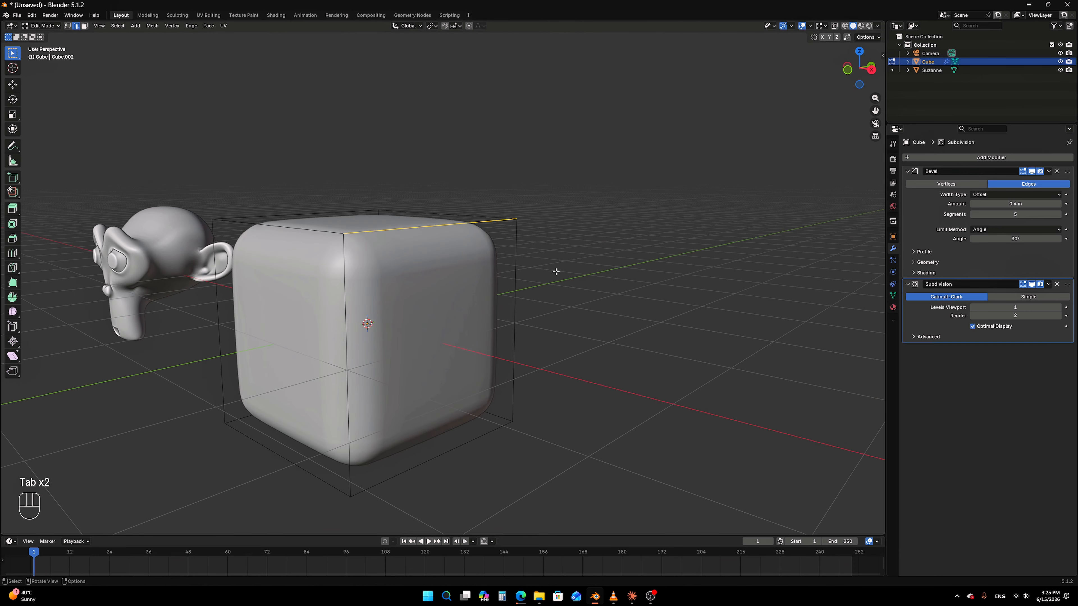
pyautogui.press('3')
# Inset the cube's side face facing away from the monkey by about 0.32 m and extrude it about 1.2 m outward
pyautogui.click(536, 279)
pyautogui.moveTo(616, 303); pyautogui.dragTo(645, 340, button='middle')
pyautogui.press('i')
pyautogui.click(571, 313)
pyautogui.press('e')
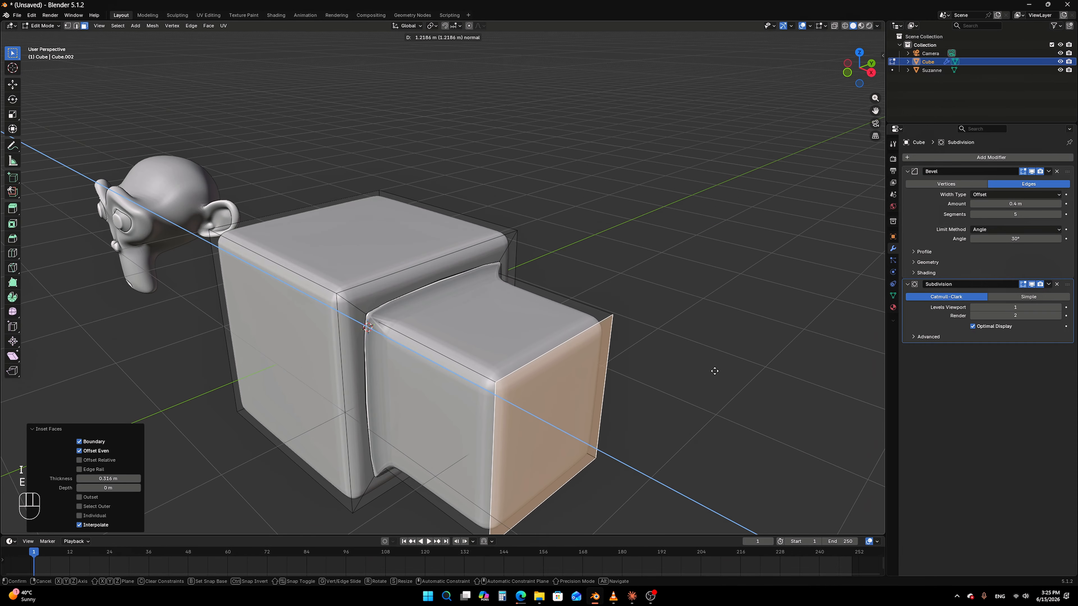
pyautogui.click(717, 374)
pyautogui.moveTo(698, 373); pyautogui.dragTo(267, 281, button='middle')
# Inset the end face of the extruded block and extrude it about 0.53 m outward
pyautogui.press('i')
pyautogui.click(638, 375)
pyautogui.press('e')
pyautogui.click(714, 395)
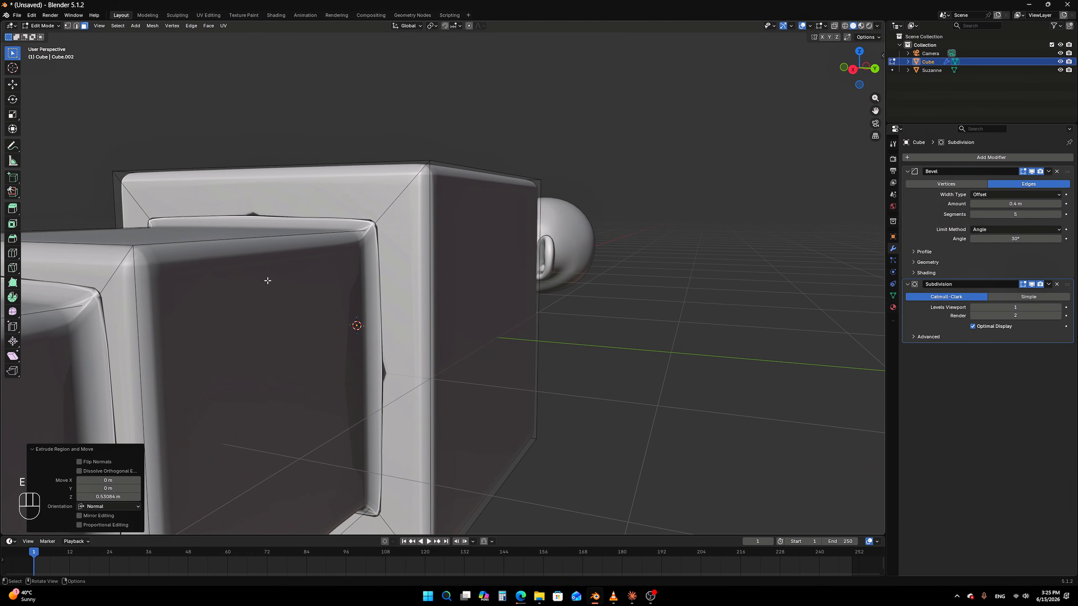
# Undo the insets and extrusions made on the cube's side face
pyautogui.click(101, 292)
pyautogui.moveTo(488, 212); pyautogui.dragTo(700, 255, button='middle')
pyautogui.hotkey('ctrl', 'z')
pyautogui.hotkey('ctrl', 'z')
pyautogui.hotkey('ctrl', 'z')
pyautogui.hotkey('ctrl', 'z')
pyautogui.hotkey('ctrl', 'z')
pyautogui.scroll(-3, 594, 255)
pyautogui.moveTo(594, 255); pyautogui.dragTo(623, 243, button='middle')
pyautogui.hotkey('ctrl', 'z')
# Inset the cube's top face by about 0.5 m and extrude it about 0.5 m upward
pyautogui.press('i')
pyautogui.click(573, 230)
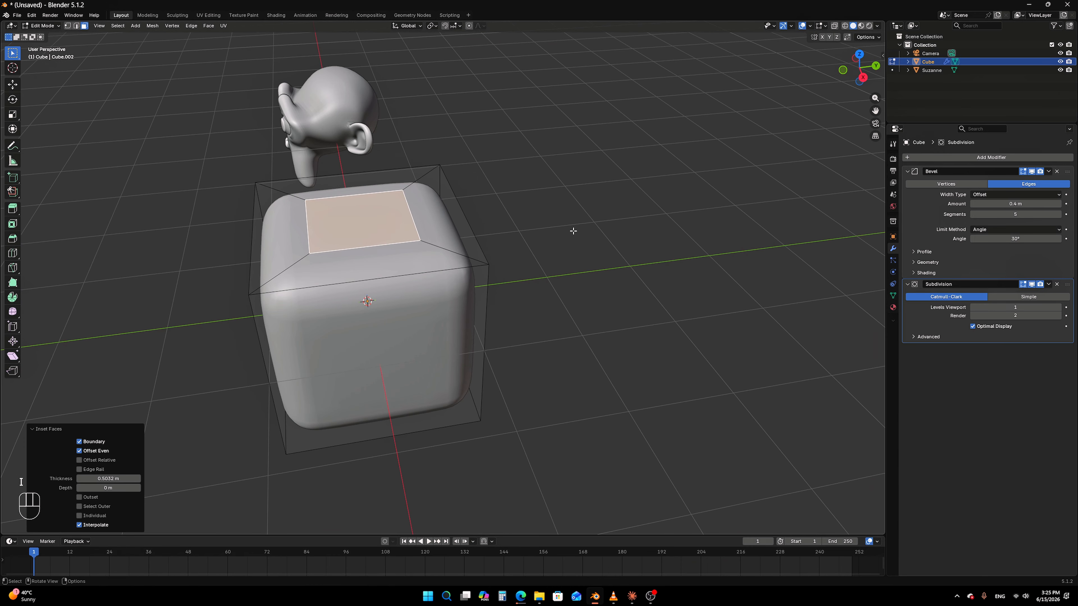
pyautogui.press('e')
pyautogui.click(576, 182)
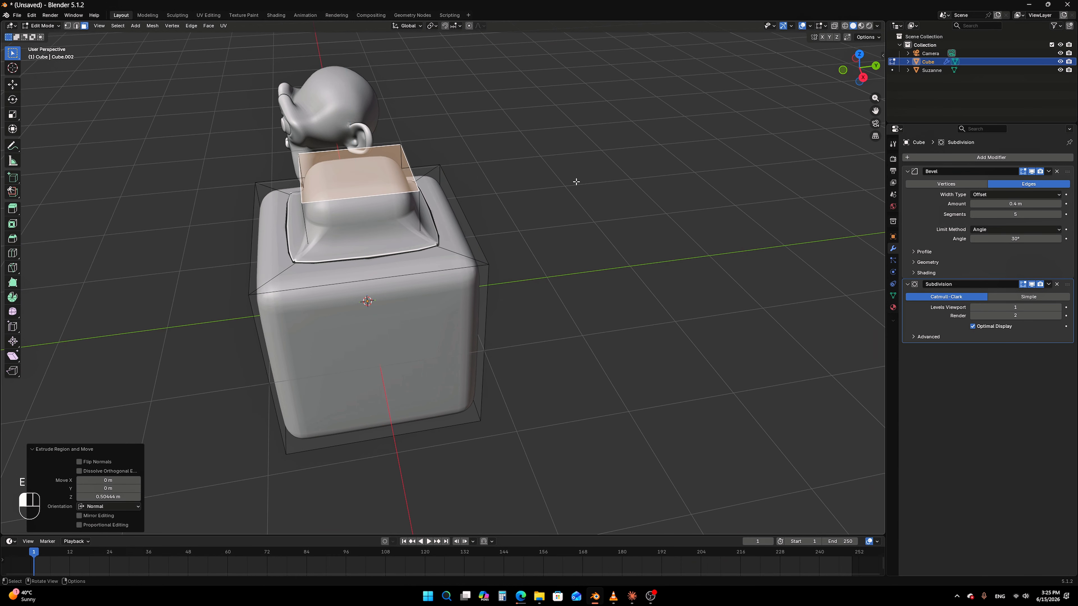
# Toggle wireframe shading on and off to check the extruded block on the cube
pyautogui.scroll(3, 577, 182)
pyautogui.hotkey('shift', 'z')
pyautogui.hotkey('shift', 'z')
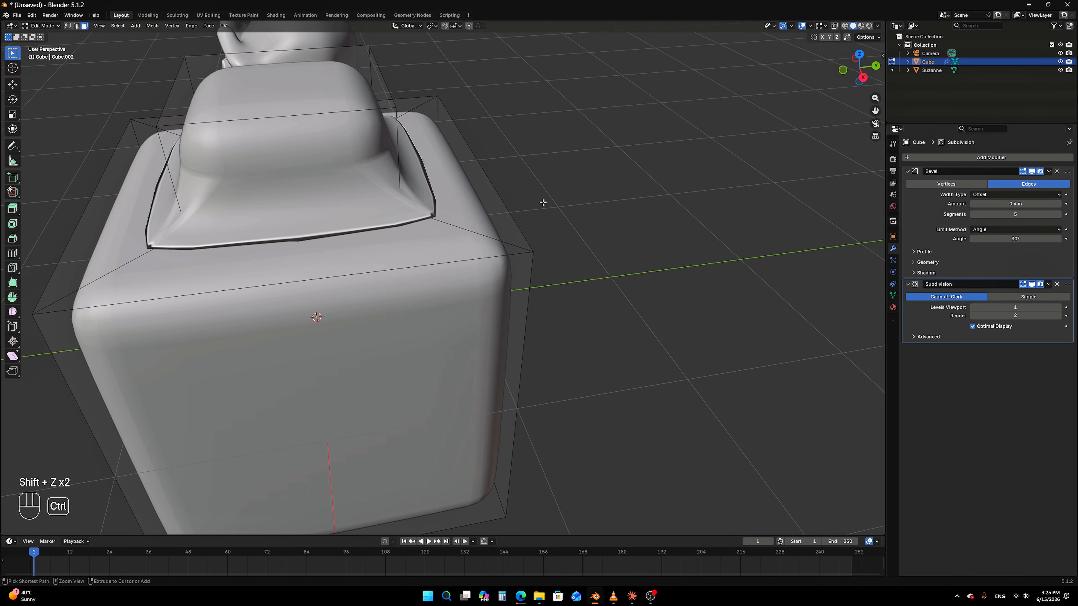
# Add an edge loop around the cube's top border, slid close to the base of the raised block
pyautogui.hotkey('ctrl', 'r')
pyautogui.click(369, 194)
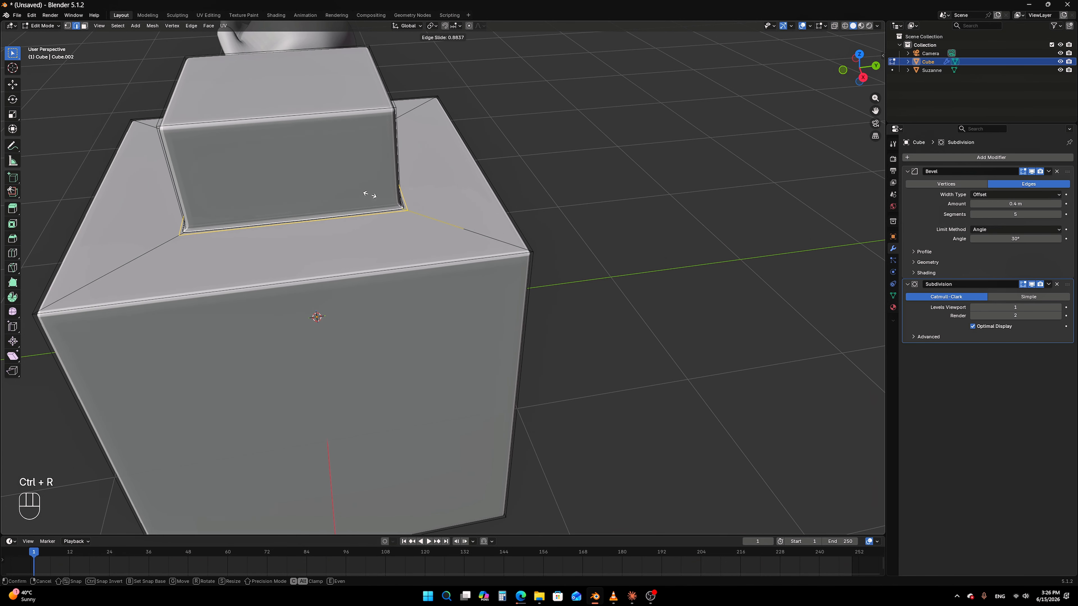
pyautogui.click(361, 192)
# Undo the edge loop, the extrusion and the inset made on the cube's top face
pyautogui.scroll(-4, 559, 178)
pyautogui.hotkey('ctrl', 'z')
pyautogui.hotkey('ctrl', 'z')
pyautogui.hotkey('ctrl', 'z')
pyautogui.hotkey('ctrl', 'z')
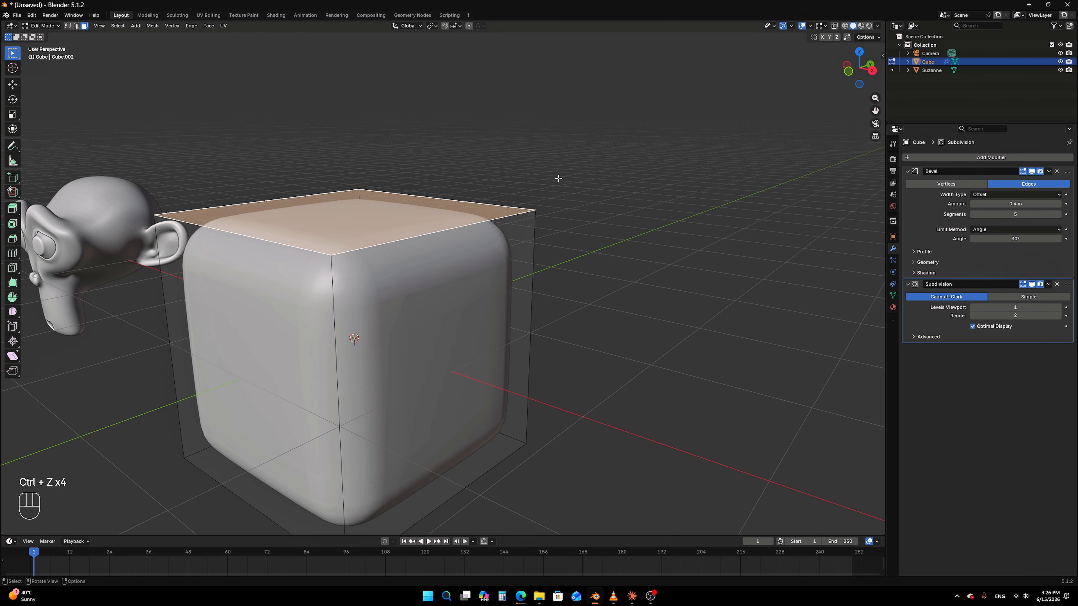
# Remove the cube's Bevel and Subdivision modifiers in Object Mode and shade it flat
pyautogui.press('Tab')
pyautogui.scroll(-1, 686, 223)
pyautogui.moveTo(670, 260); pyautogui.dragTo(640, 252, button='middle')
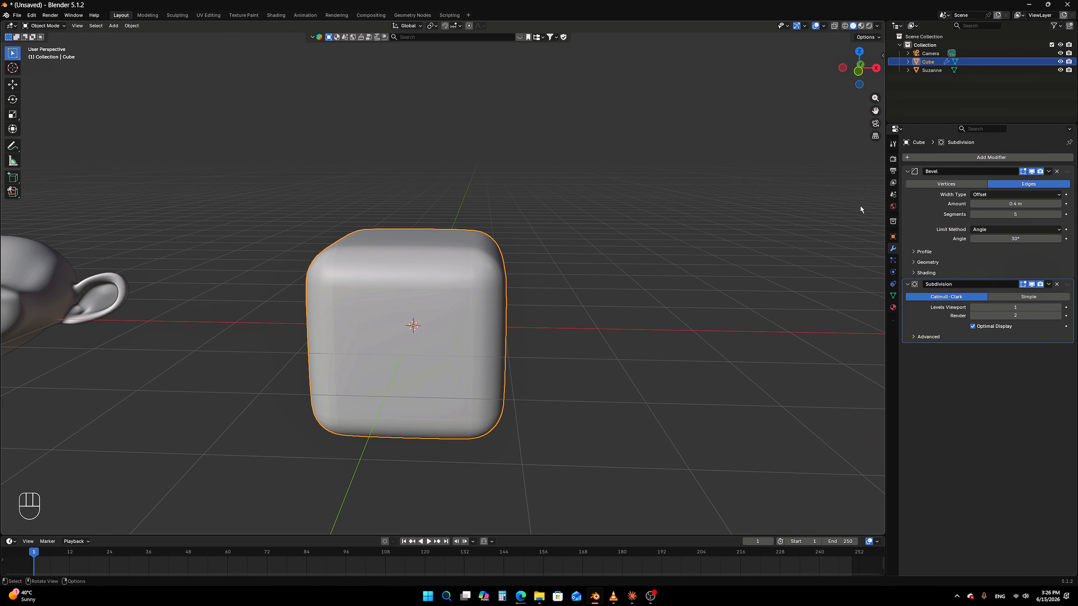
pyautogui.click(1057, 171)
pyautogui.click(1057, 171)
pyautogui.rightClick(574, 226)
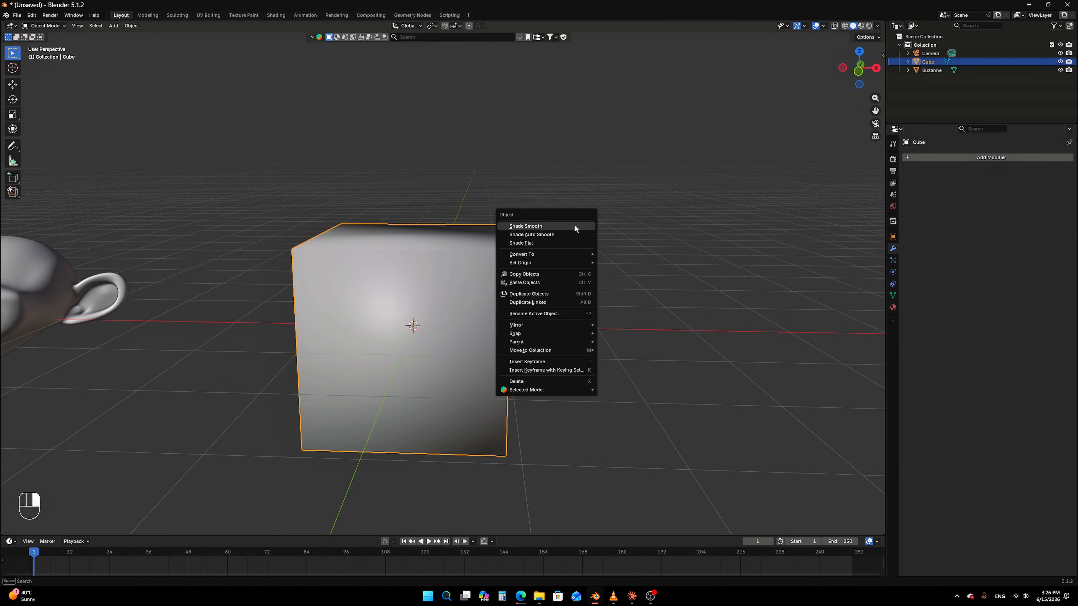
pyautogui.click(546, 243)
# Add an Array modifier to the cube with a count of 5 and a relative X offset of 1.28
pyautogui.click(963, 158)
pyautogui.moveTo(963, 160)
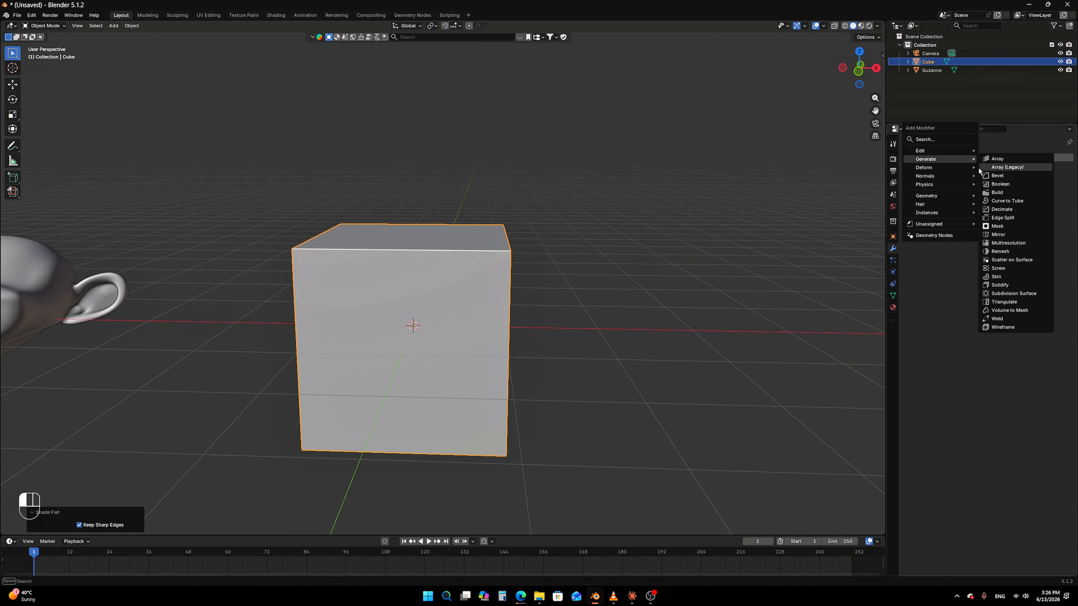
pyautogui.click(999, 159)
pyautogui.scroll(-4, 667, 250)
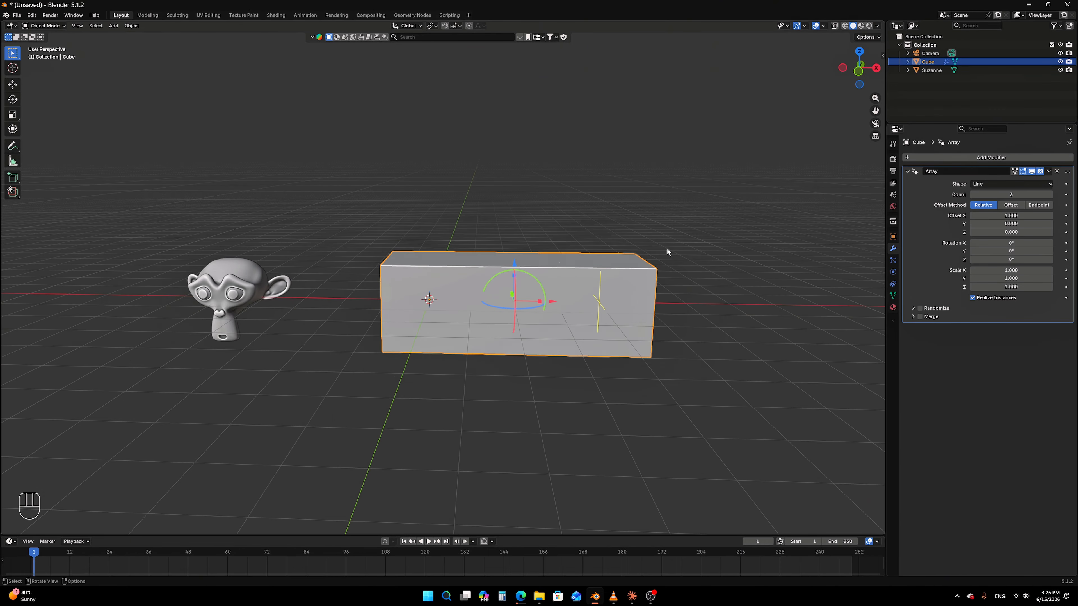
pyautogui.moveTo(668, 250); pyautogui.dragTo(663, 260, button='middle')
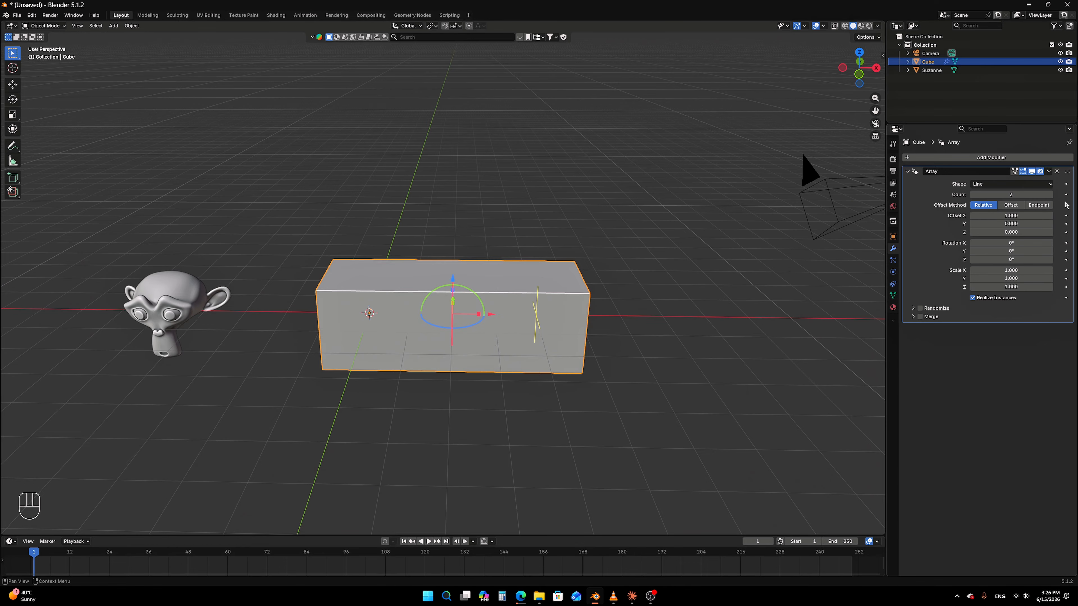
pyautogui.moveTo(1011, 192); pyautogui.dragTo(1033, 216)
pyautogui.moveTo(654, 253); pyautogui.dragTo(610, 239, button='middle')
pyautogui.click(544, 166)
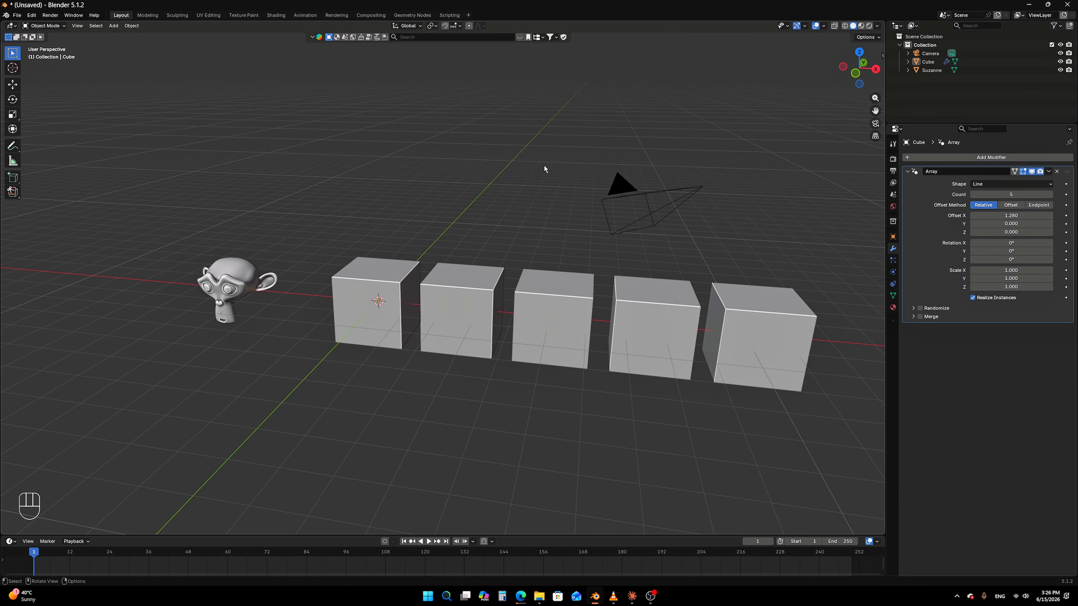
# Check in Edit Mode which of the arrayed cubes contains editable mesh geometry
pyautogui.press('Tab')
pyautogui.scroll(4, 541, 165)
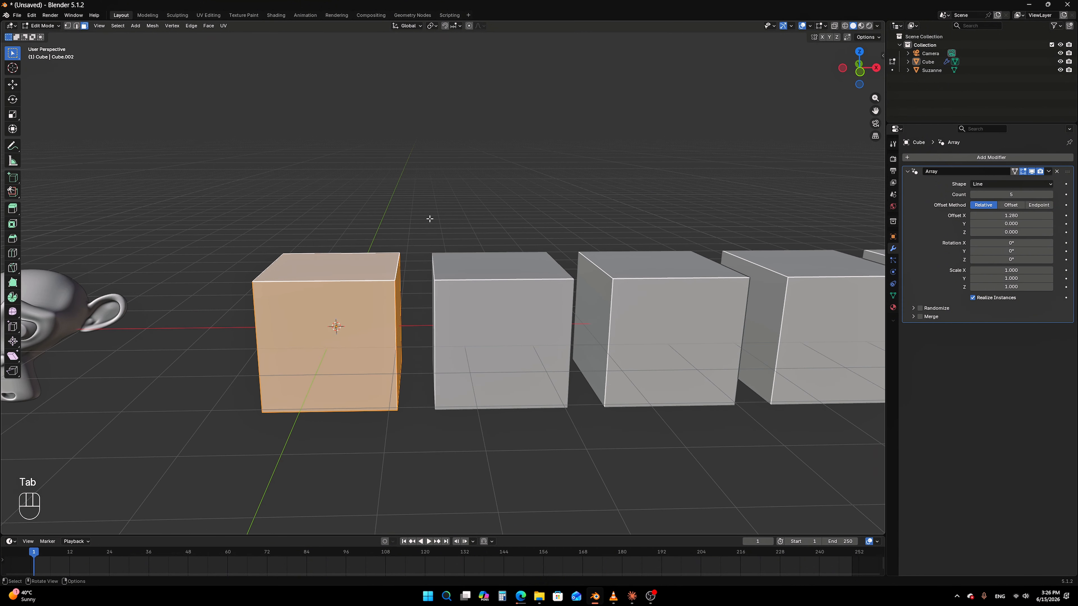
pyautogui.scroll(-4, 429, 219)
pyautogui.press('Tab')
pyautogui.moveTo(429, 218); pyautogui.dragTo(626, 254, button='middle')
# Set the cube array's relative offset to about 0.84 on Y and 1.2 on Z
pyautogui.click(637, 310)
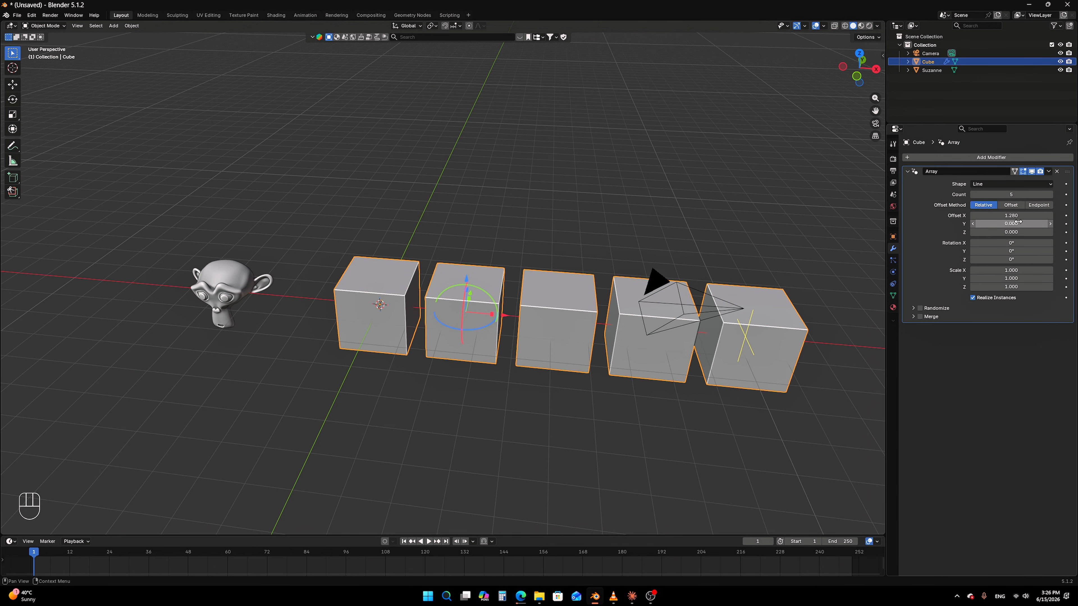
pyautogui.moveTo(1036, 224); pyautogui.dragTo(589, 228)
pyautogui.moveTo(589, 226); pyautogui.dragTo(592, 258, button='middle')
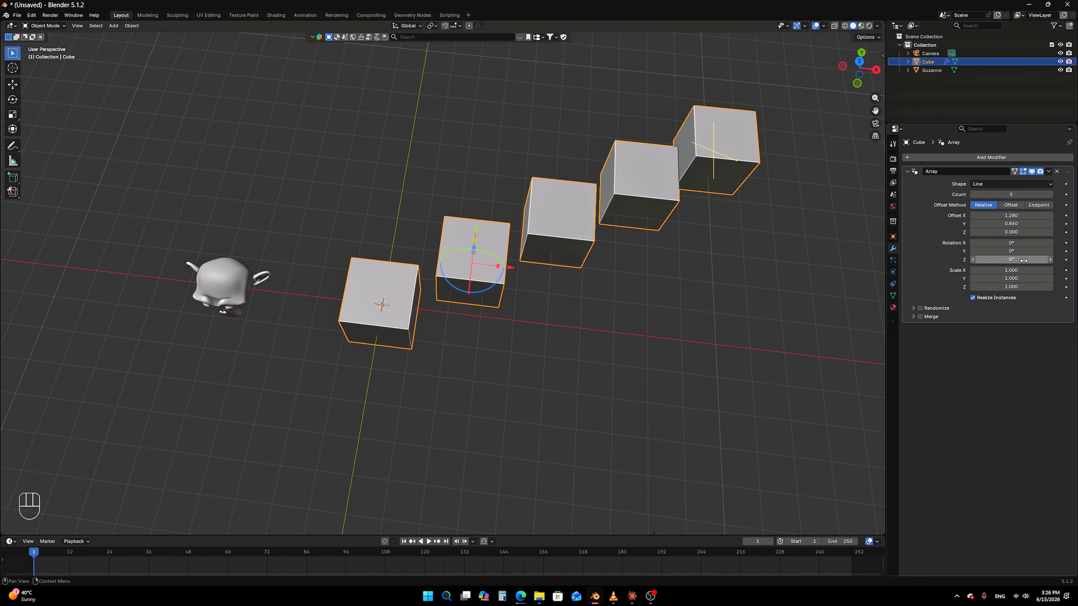
pyautogui.moveTo(1018, 233); pyautogui.dragTo(1069, 232)
pyautogui.moveTo(627, 204); pyautogui.dragTo(641, 154, button='middle')
# Raise the array's count to 43 copies
pyautogui.scroll(-4, 650, 124)
pyautogui.moveTo(984, 195); pyautogui.dragTo(996, 196)
pyautogui.scroll(-15, 643, 170)
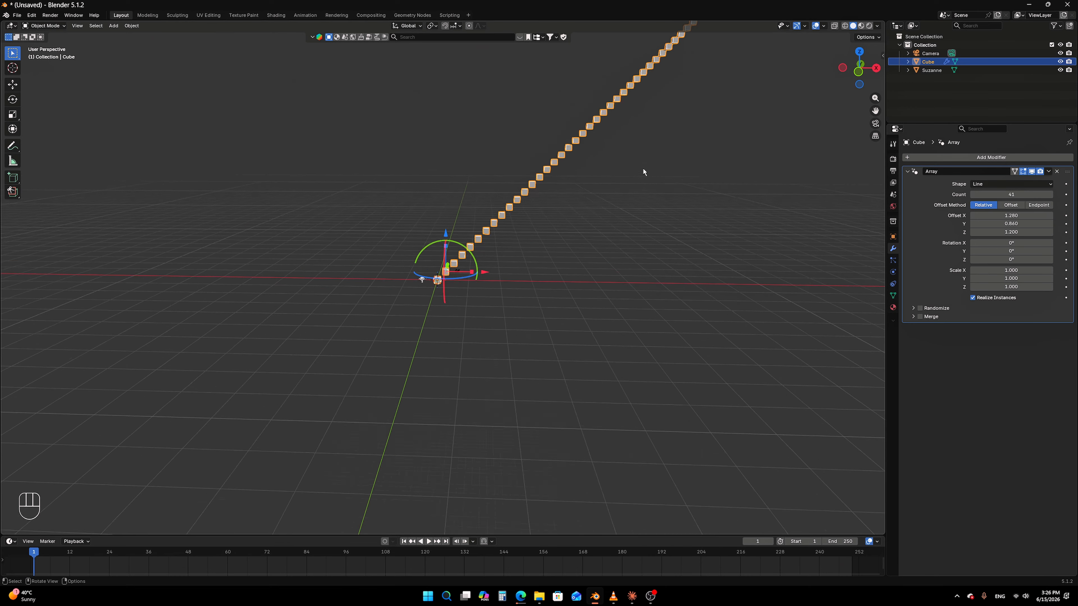
pyautogui.scroll(8, 645, 171)
pyautogui.keyDown('shift'); pyautogui.moveTo(661, 159); pyautogui.dragTo(523, 264, button='middle'); pyautogui.keyUp('shift')
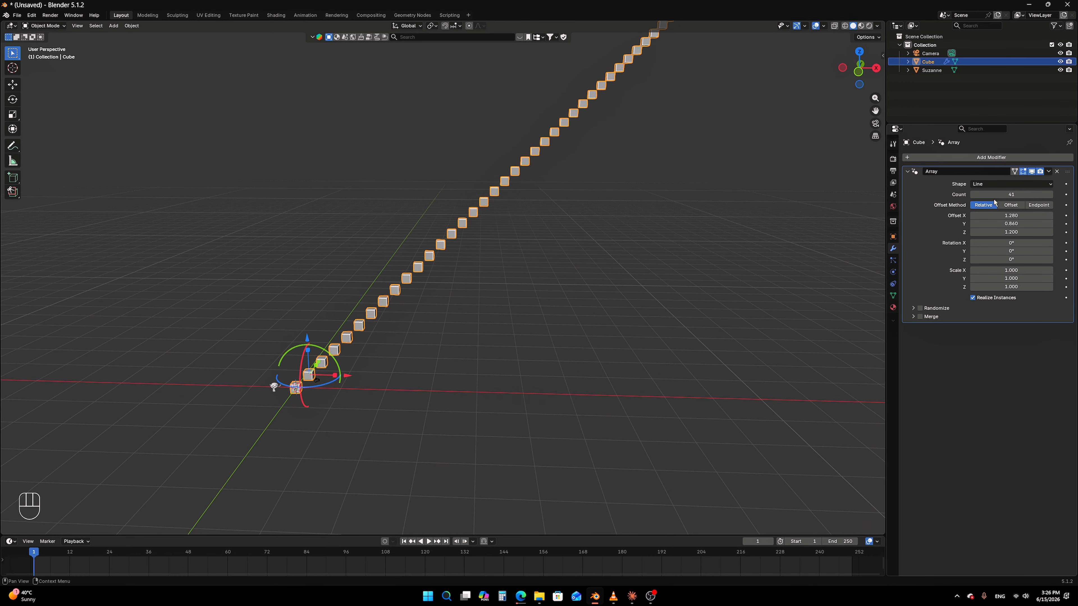
# Vary the array's number of copies along the diagonal line, ending with a count of 4
pyautogui.moveTo(994, 197); pyautogui.dragTo(983, 196)
pyautogui.moveTo(457, 212); pyautogui.dragTo(441, 218)
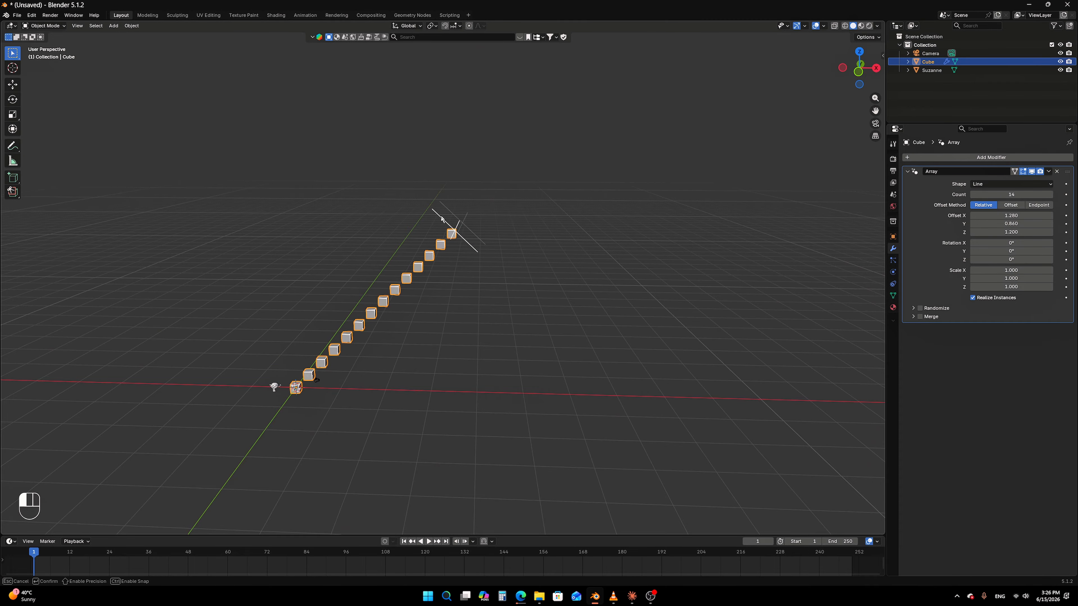
pyautogui.moveTo(557, 223); pyautogui.dragTo(616, 174)
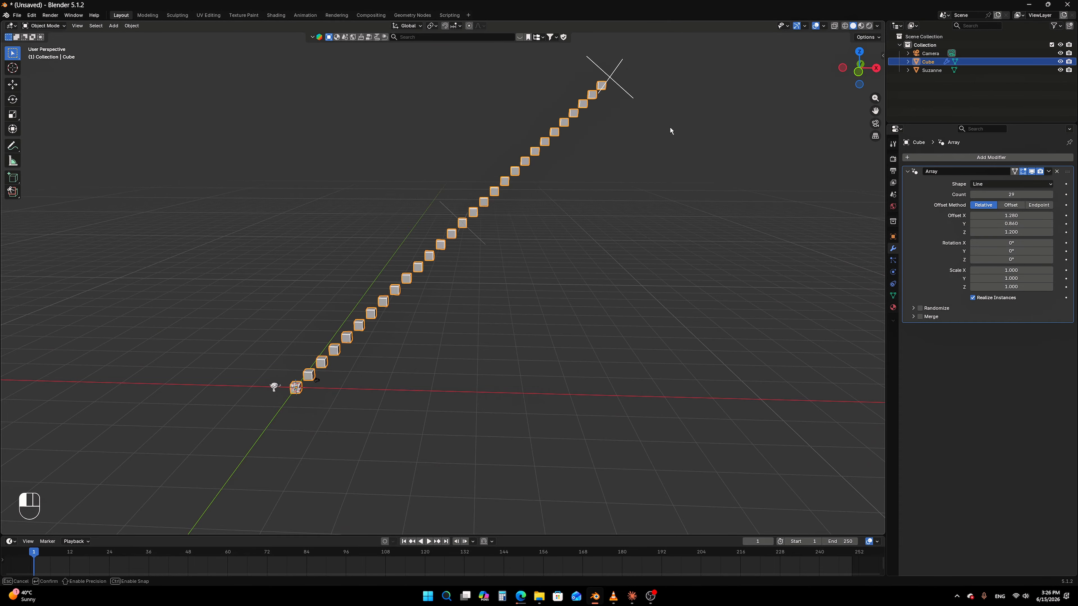
pyautogui.moveTo(671, 128); pyautogui.dragTo(349, 344)
pyautogui.scroll(3, 408, 301)
pyautogui.keyDown('shift'); pyautogui.moveTo(424, 288); pyautogui.dragTo(607, 200, button='middle'); pyautogui.keyUp('shift')
pyautogui.scroll(4, 467, 293)
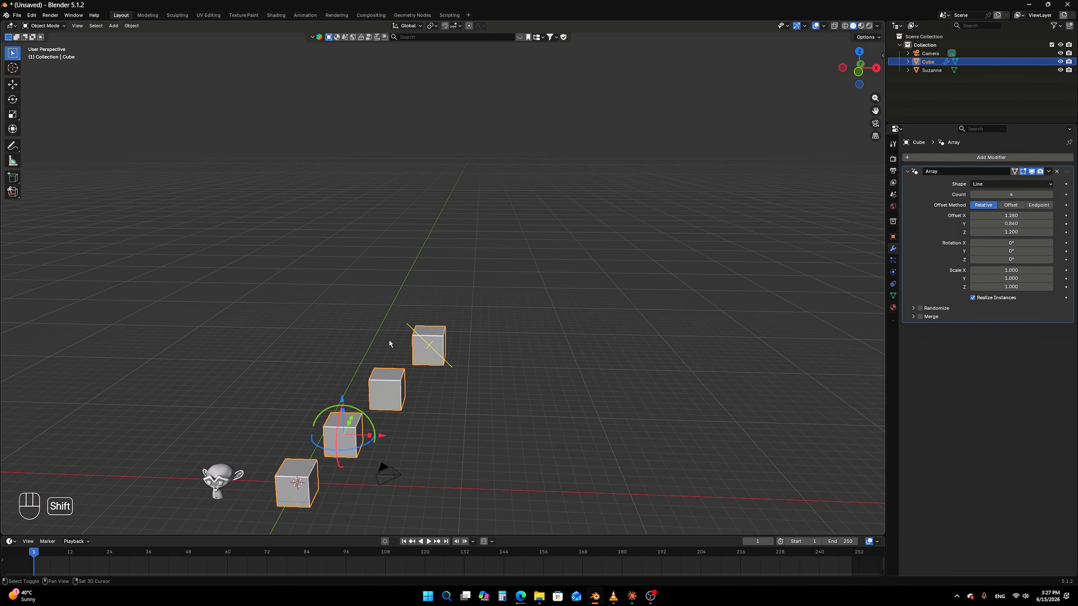
# Set the array's relative Z offset to 0.805 and try an X rotation of -17.5° per copy
pyautogui.keyDown('shift'); pyautogui.moveTo(389, 340); pyautogui.dragTo(542, 128, button='middle'); pyautogui.keyUp('shift')
pyautogui.scroll(3, 551, 127)
pyautogui.moveTo(582, 124); pyautogui.dragTo(584, 201)
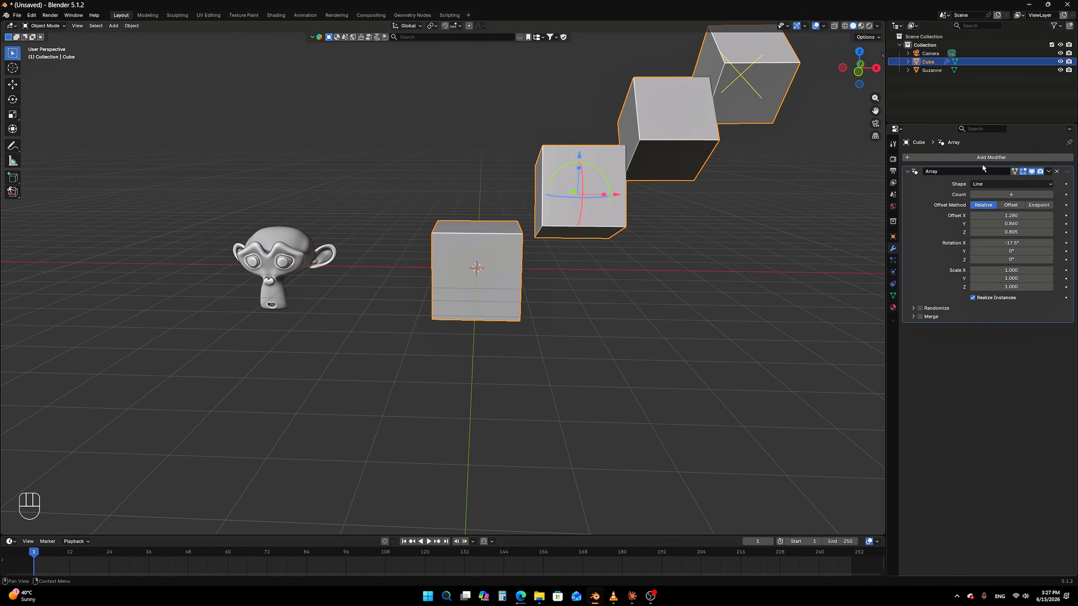
# Undo the array's X rotation and set its per-copy scale to 0.89 on X and about 1.26 on Y
pyautogui.hotkey('ctrl', 'z')
pyautogui.moveTo(1000, 270)
pyautogui.mouseDown()
pyautogui.moveTo(1018, 270)
pyautogui.moveTo(993, 270)
pyautogui.moveTo(1007, 278)
pyautogui.mouseUp()
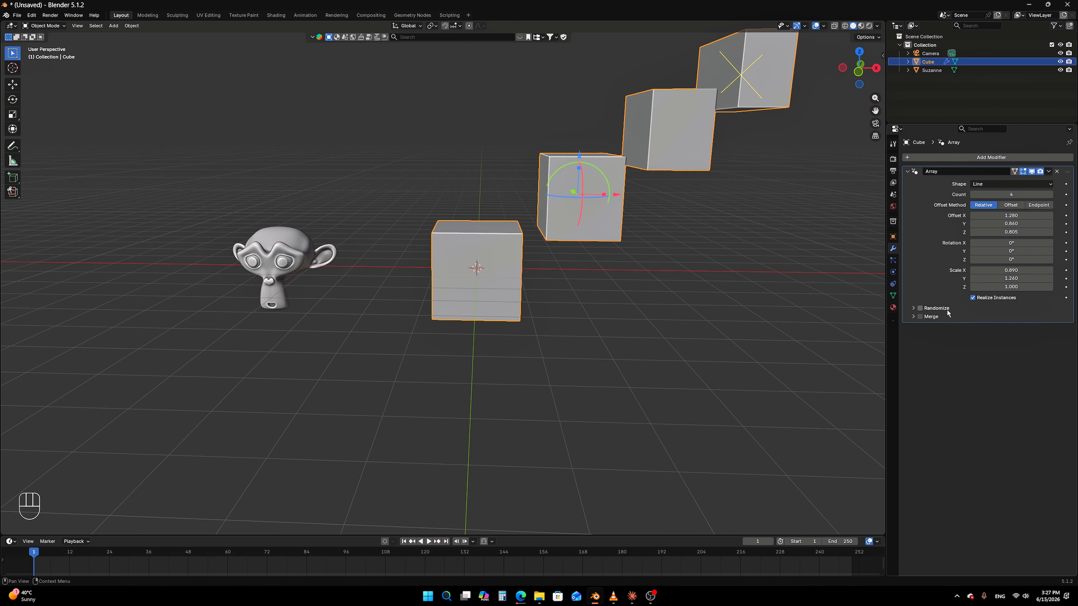
# Enable randomization on the array with an X offset of about -7.46, an X rotation of 0.95° and a Y rotation of -0.19°
pyautogui.click(913, 308)
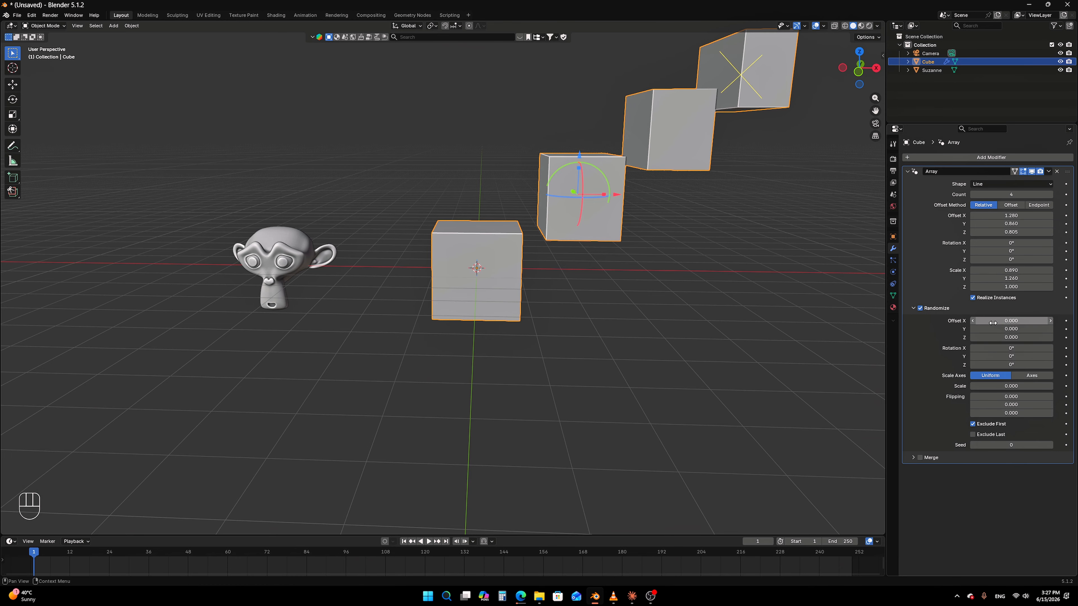
pyautogui.moveTo(1012, 321); pyautogui.dragTo(891, 321)
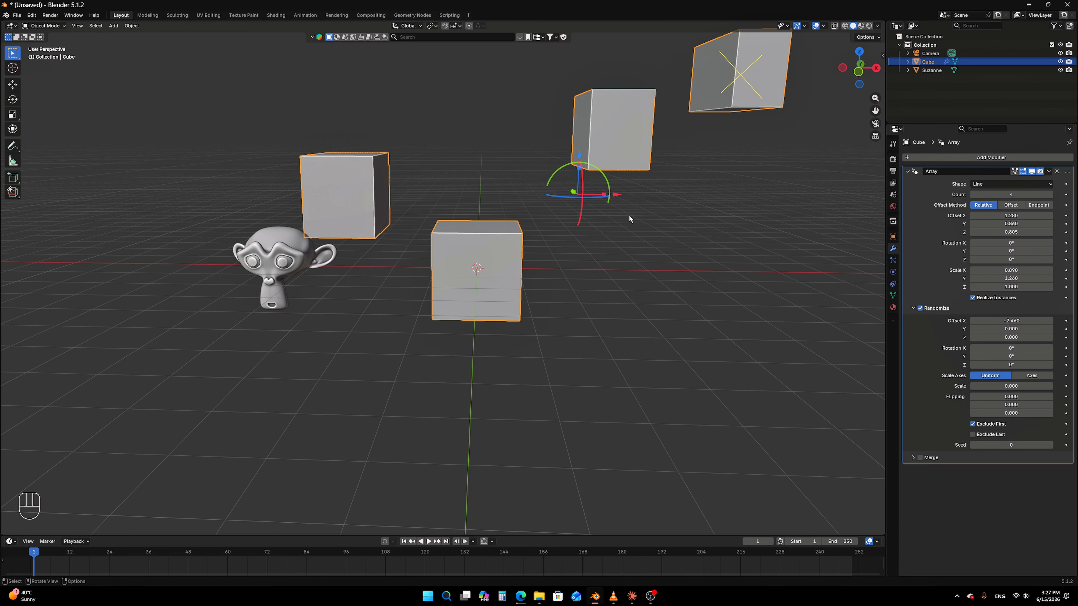
pyautogui.scroll(-5, 514, 151)
pyautogui.moveTo(531, 197); pyautogui.dragTo(742, 255, button='middle')
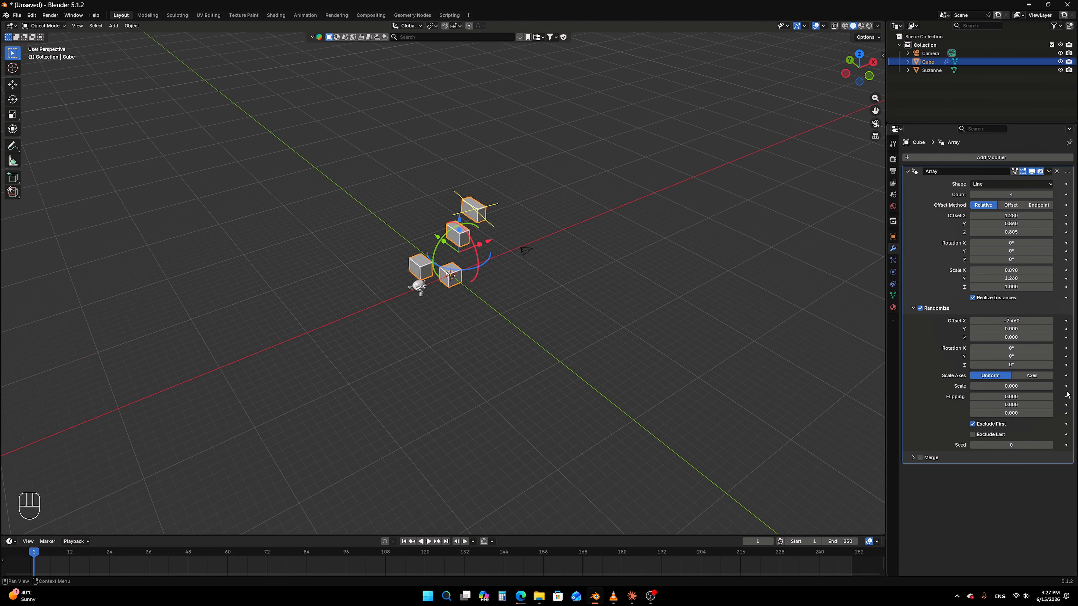
pyautogui.moveTo(1009, 356); pyautogui.dragTo(1012, 348)
pyautogui.moveTo(778, 318); pyautogui.dragTo(711, 239, button='middle')
pyautogui.scroll(4, 620, 268)
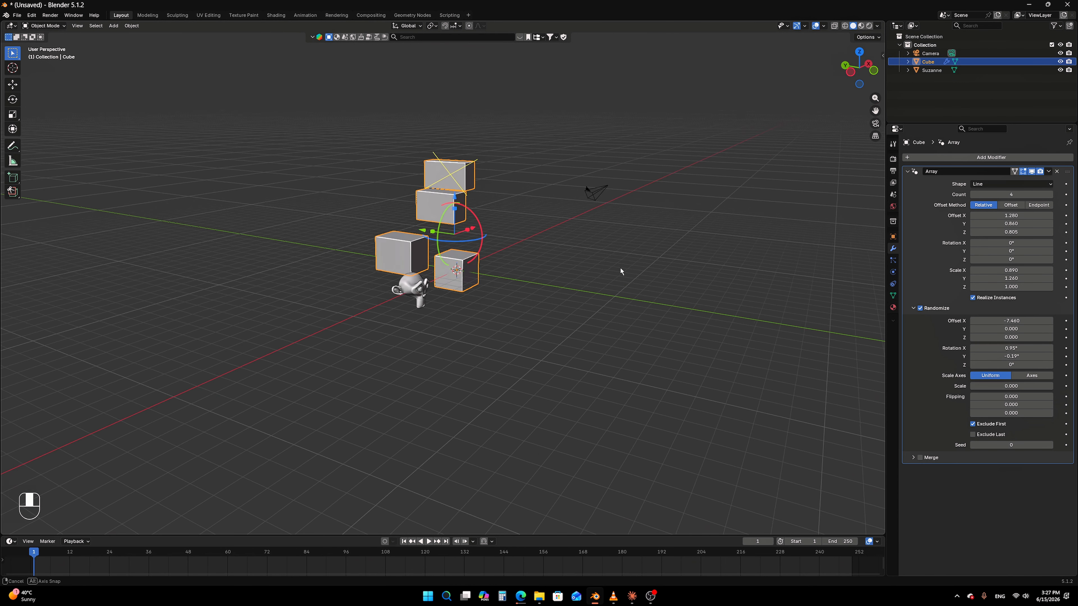
# Select all geometry in Edit Mode to check which randomized cubes are real mesh, and return to Object Mode
pyautogui.press('Tab')
pyautogui.moveTo(613, 264); pyautogui.dragTo(598, 157, button='middle')
pyautogui.scroll(3, 522, 265)
pyautogui.press('a')
pyautogui.scroll(-2, 598, 157)
pyautogui.moveTo(526, 196); pyautogui.dragTo(593, 192, button='middle')
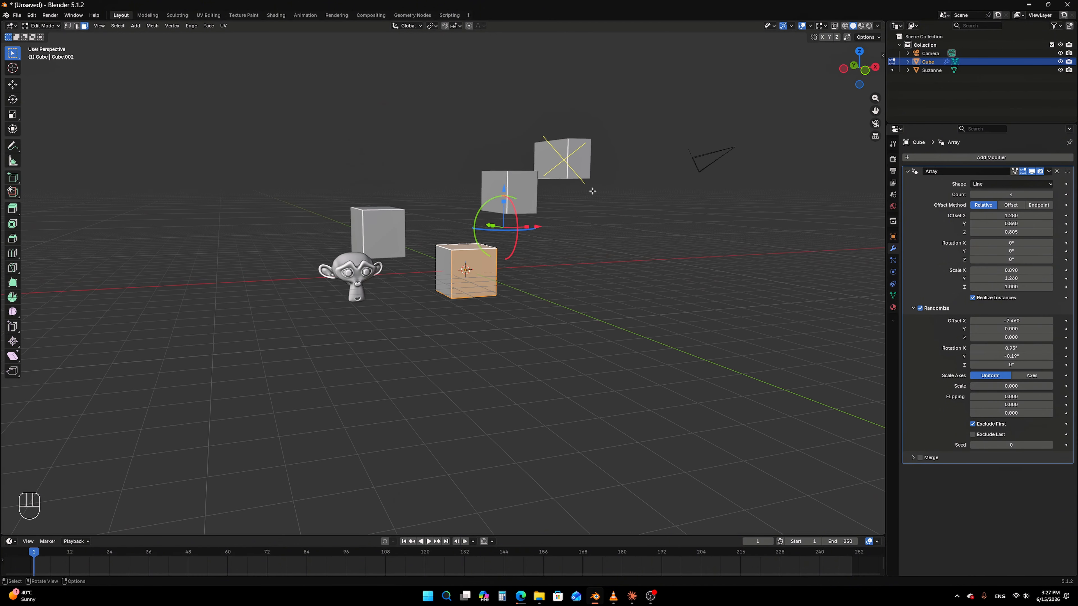
pyautogui.press('Tab')
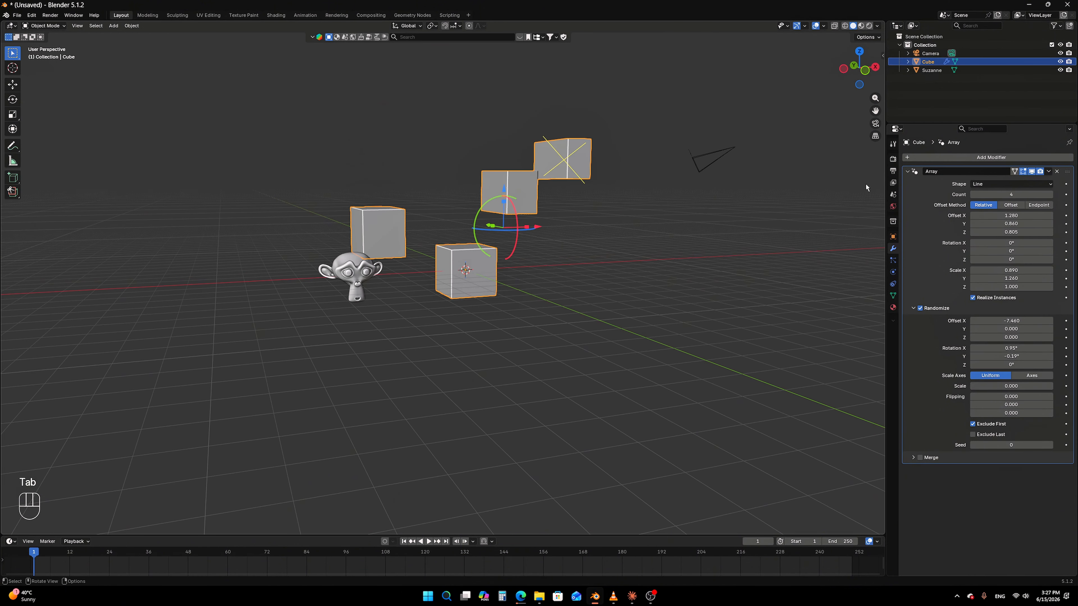
# Apply the cube's Array modifier and inspect the resulting mesh in Edit Mode
pyautogui.click(1048, 171)
pyautogui.click(1016, 182)
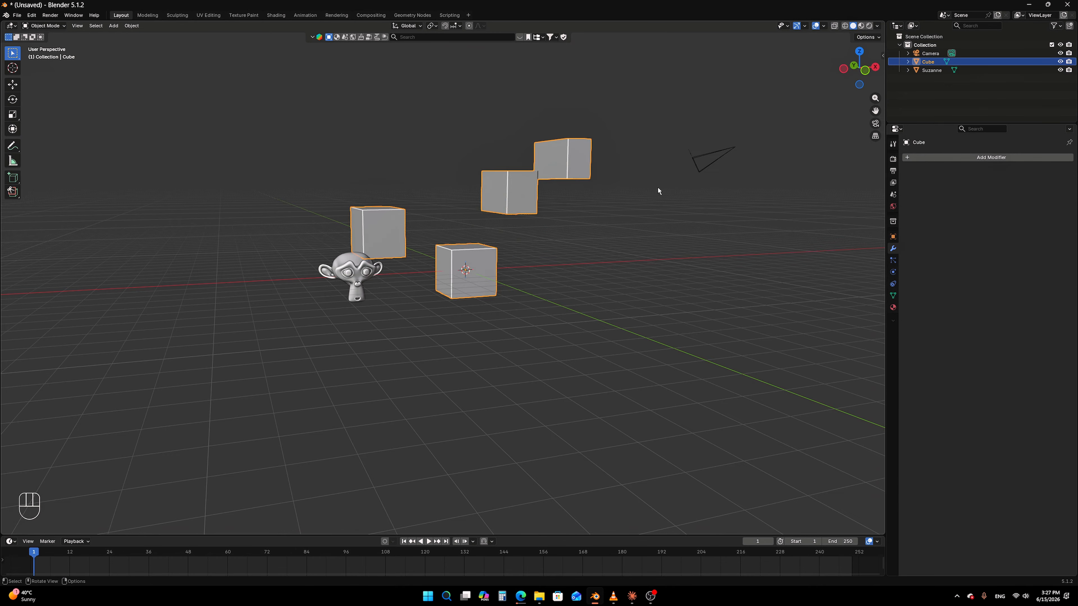
pyautogui.press('Tab')
pyautogui.moveTo(599, 200); pyautogui.dragTo(621, 138, button='middle')
pyautogui.press('Tab')
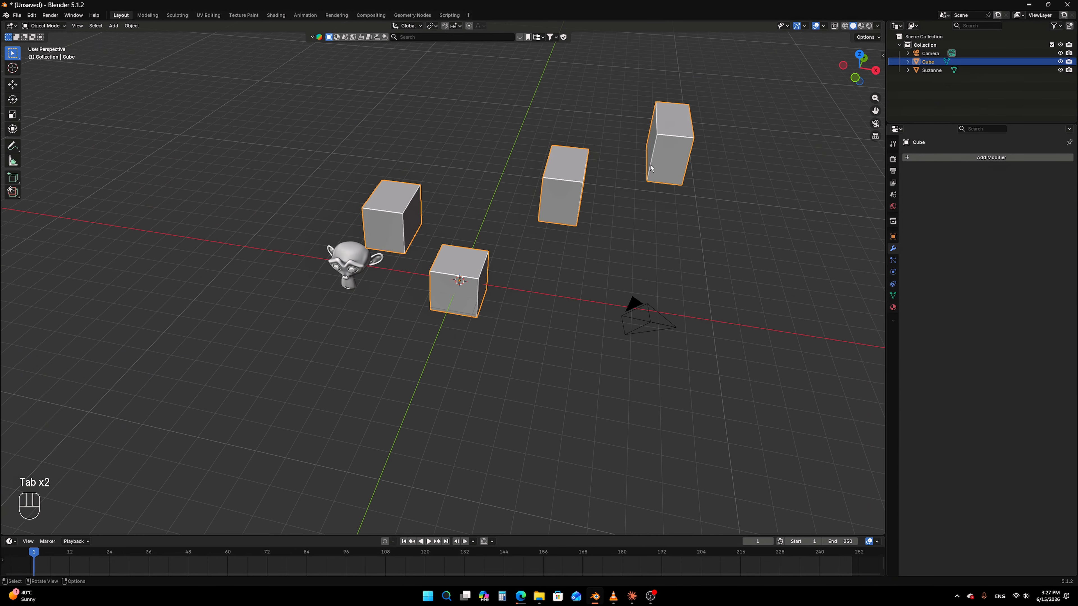
# Select the original cube and the copy behind the monkey as linked geometry in Edit Mode
pyautogui.click(518, 249)
pyautogui.click(560, 198)
pyautogui.press('Tab')
pyautogui.press('l')
pyautogui.moveTo(614, 252); pyautogui.dragTo(629, 214, button='middle')
pyautogui.press('l')
pyautogui.press('l')
pyautogui.moveTo(348, 267); pyautogui.dragTo(508, 125)
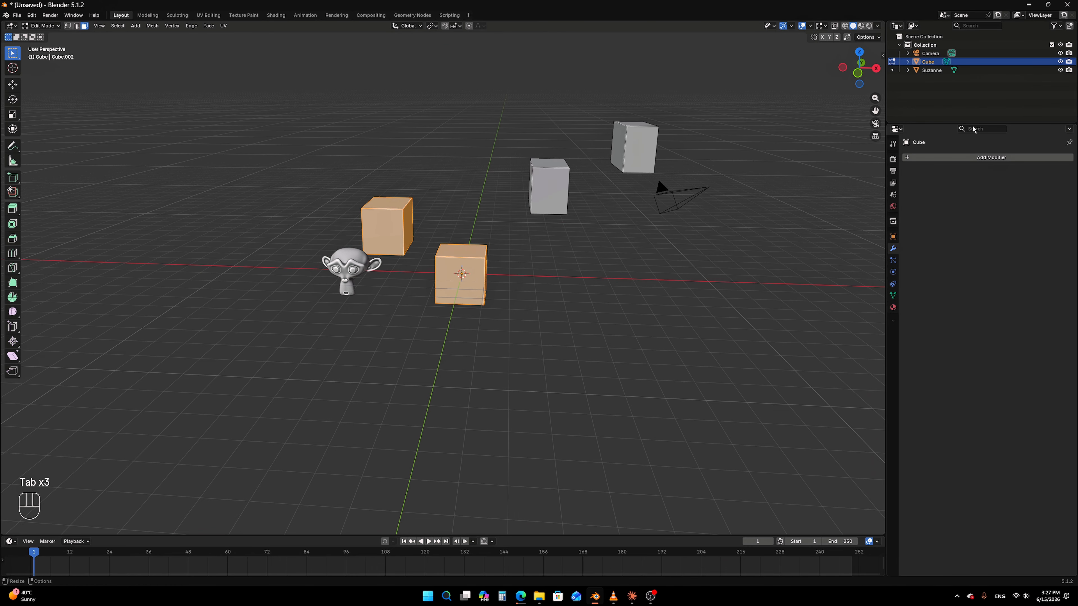